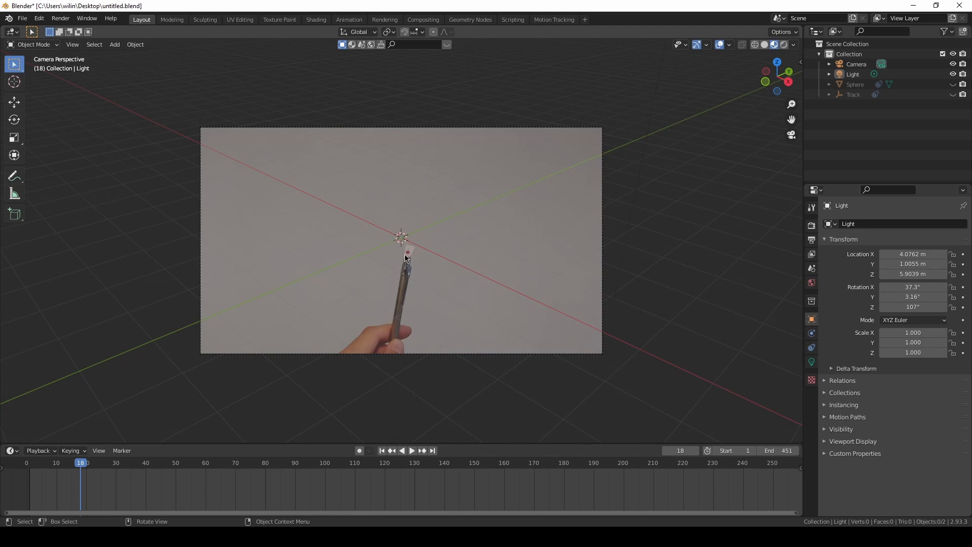
Play and scrub through the wand footage in the camera view with the sphere hidden.
drag(81, 463, 21, 463)
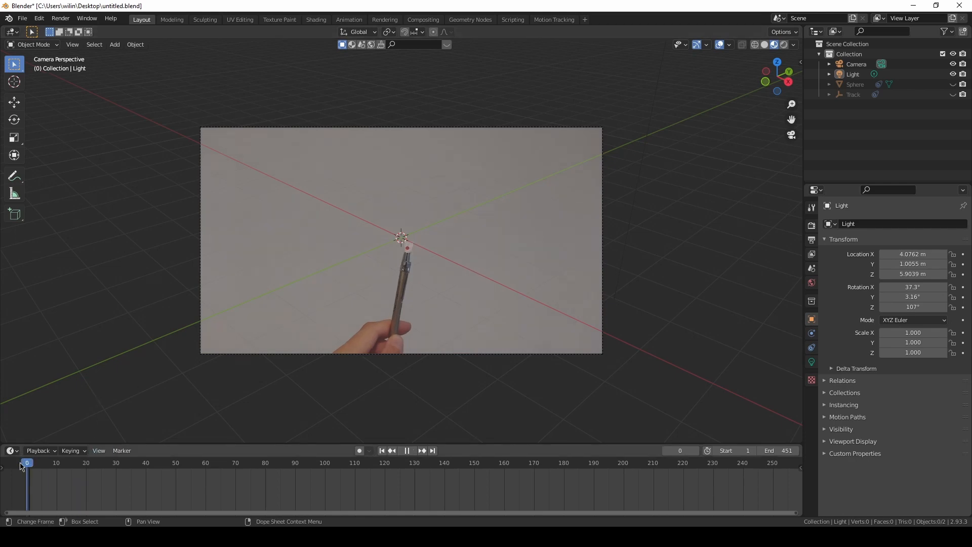
key(space)
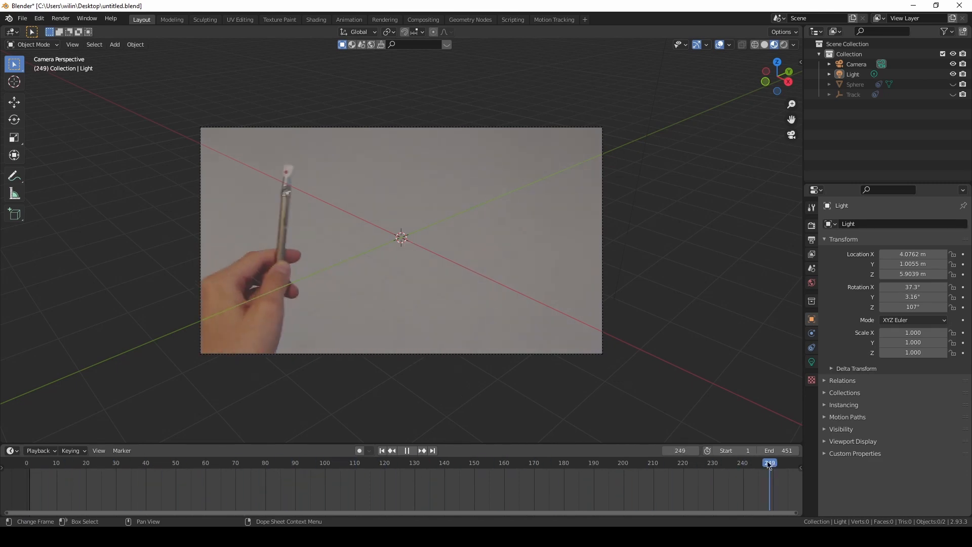
key(space)
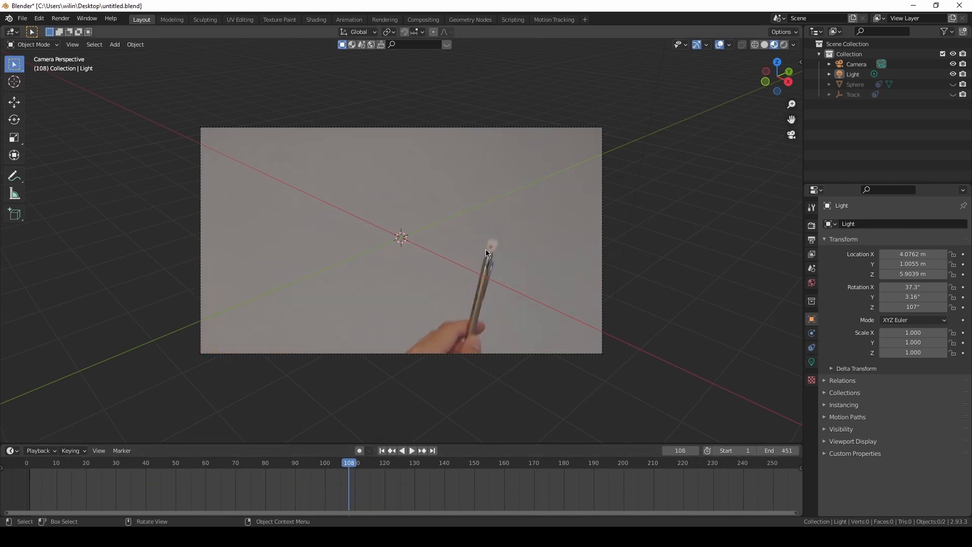
mouse_move(349, 468)
mouse_down()
mouse_move(318, 475)
mouse_move(361, 475)
mouse_up()
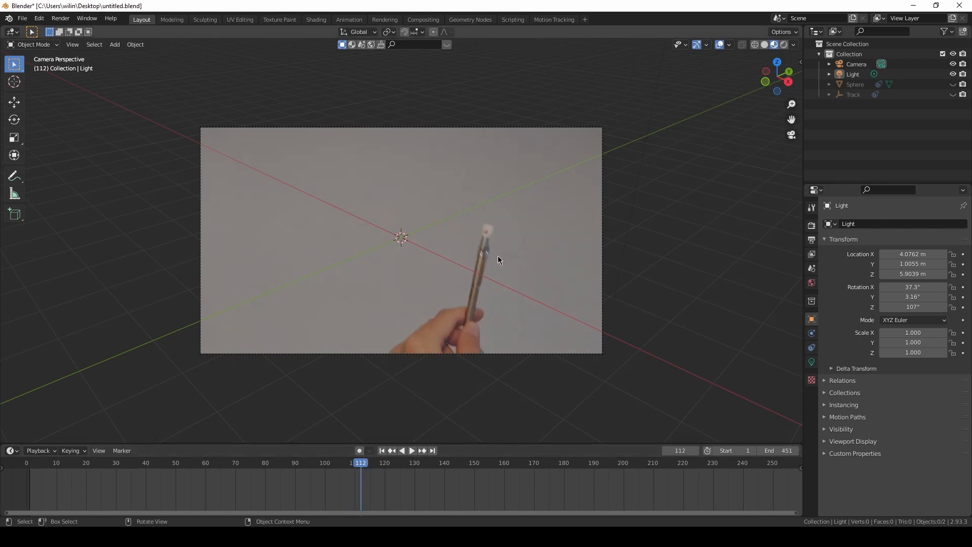
Unhide the Sphere and play and scrub through the shot to preview the effect on the wand tip.
click(954, 84)
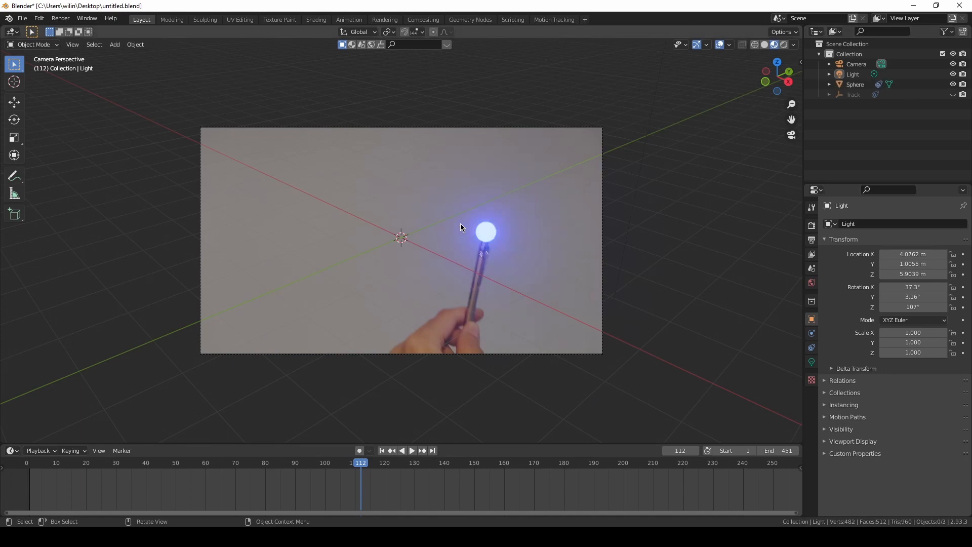
drag(335, 474, 364, 467)
key(space)
key(space)
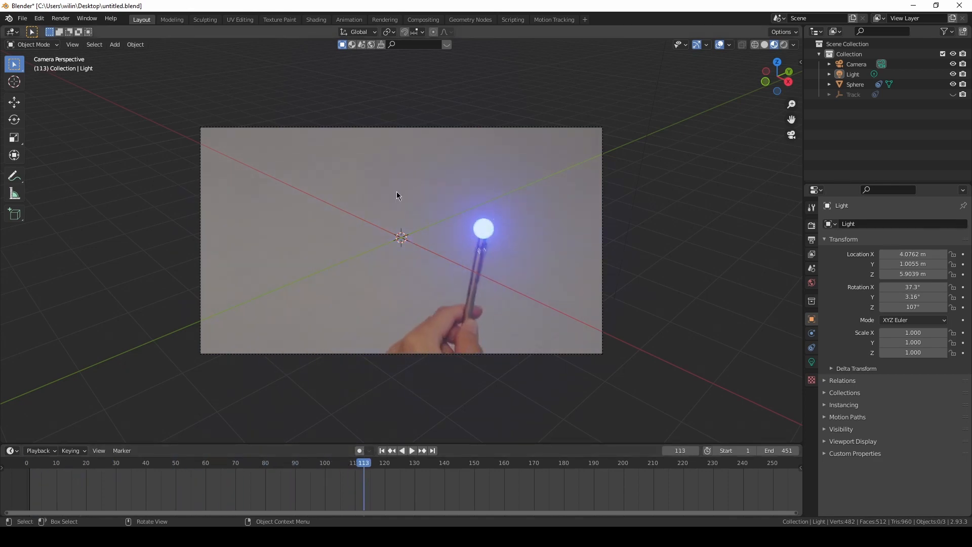
key(space)
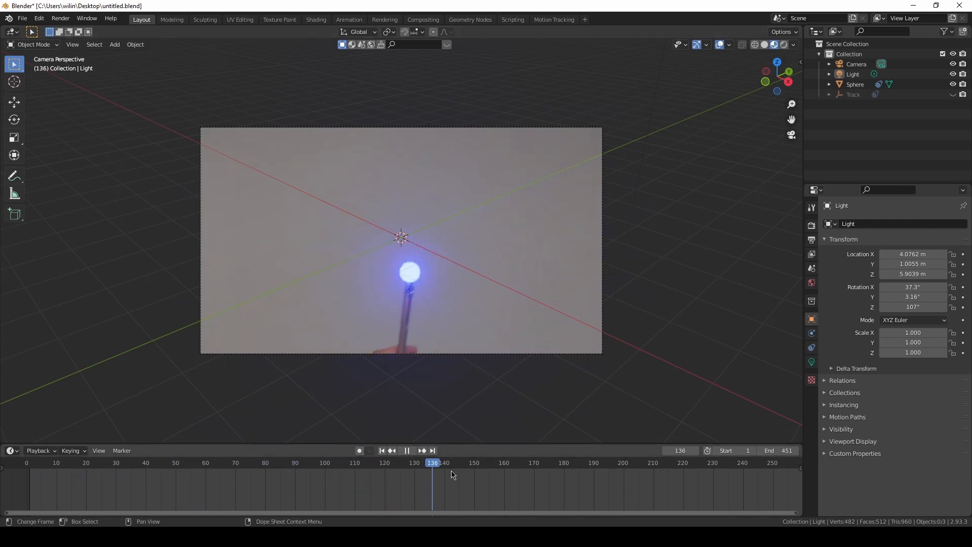
drag(743, 474, 540, 462)
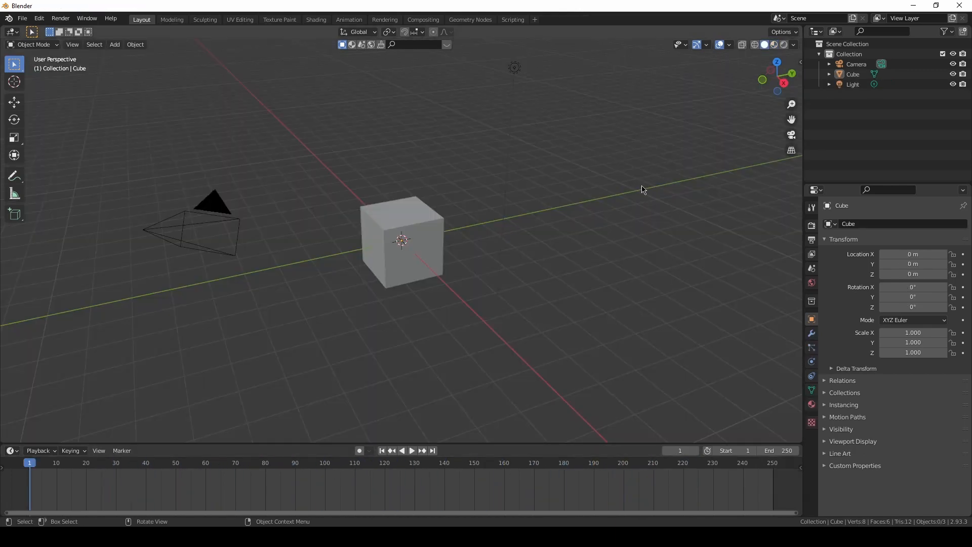
Add the VFX Motion Tracking workspace and open the clip VID_20210824_081353.mp4 from the Desktop.
click(534, 20)
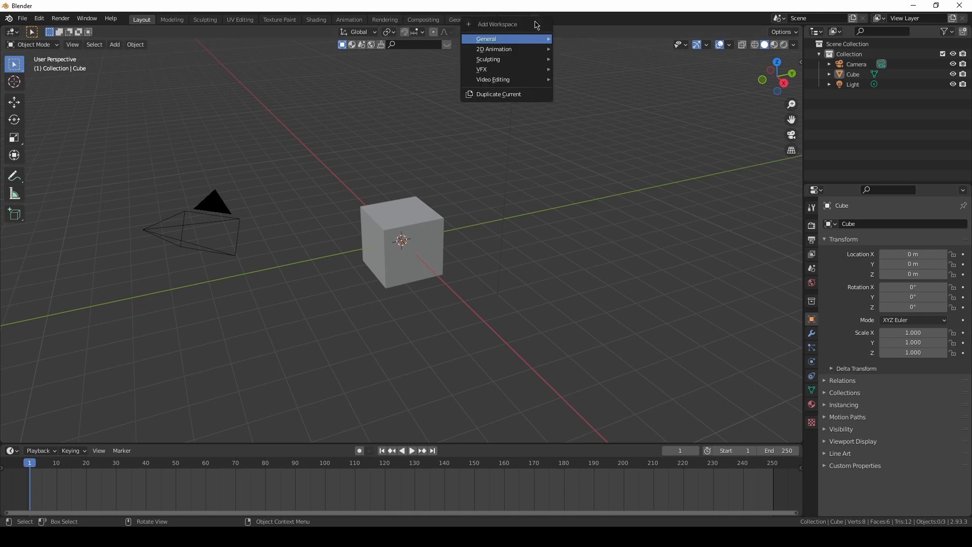
mouse_move(518, 71)
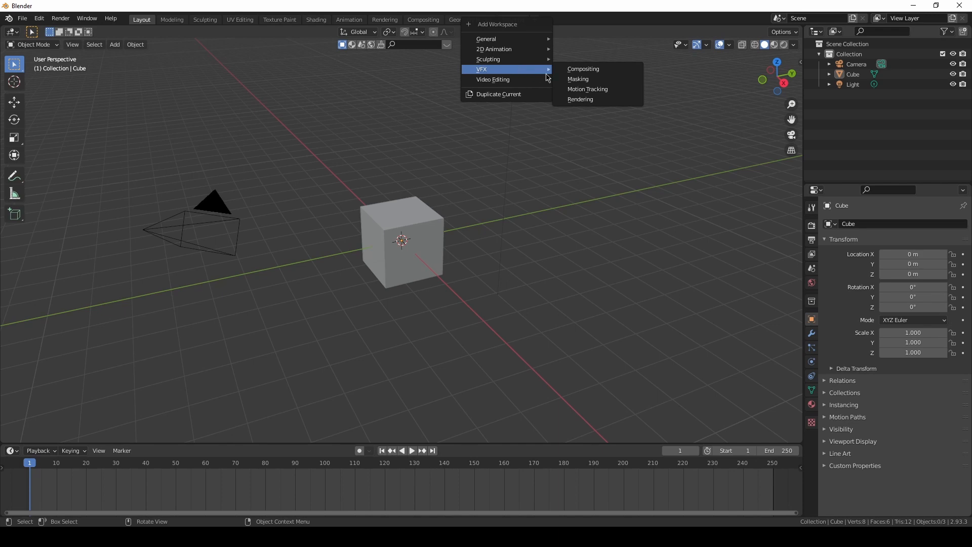
click(588, 89)
click(386, 177)
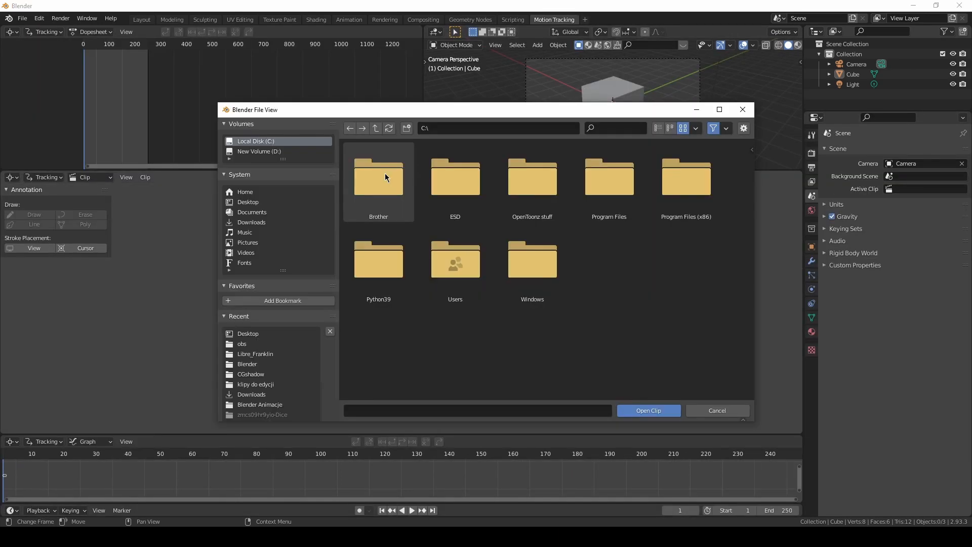
click(246, 202)
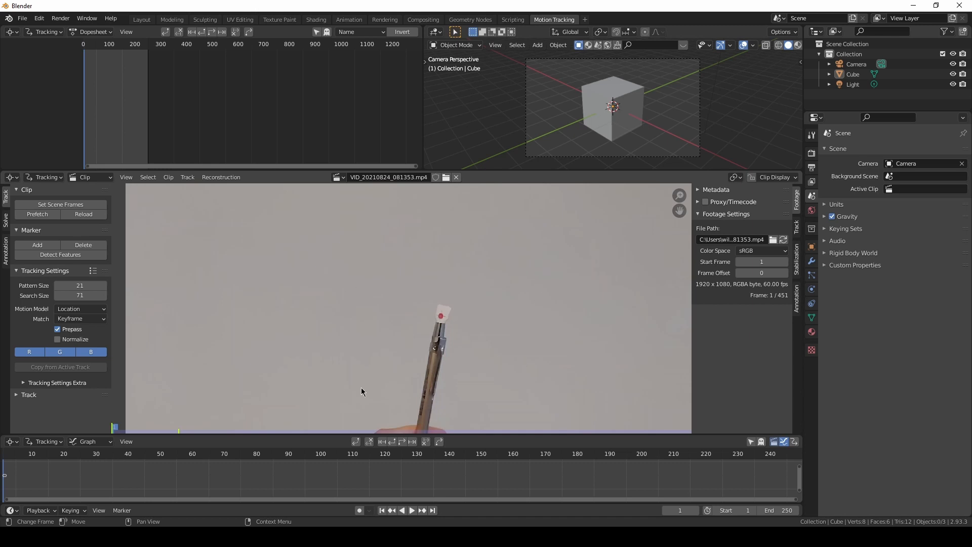
Match the scene's frame range to the clip's length and prefetch the clip's frames.
scroll(521, 482, down, 2)
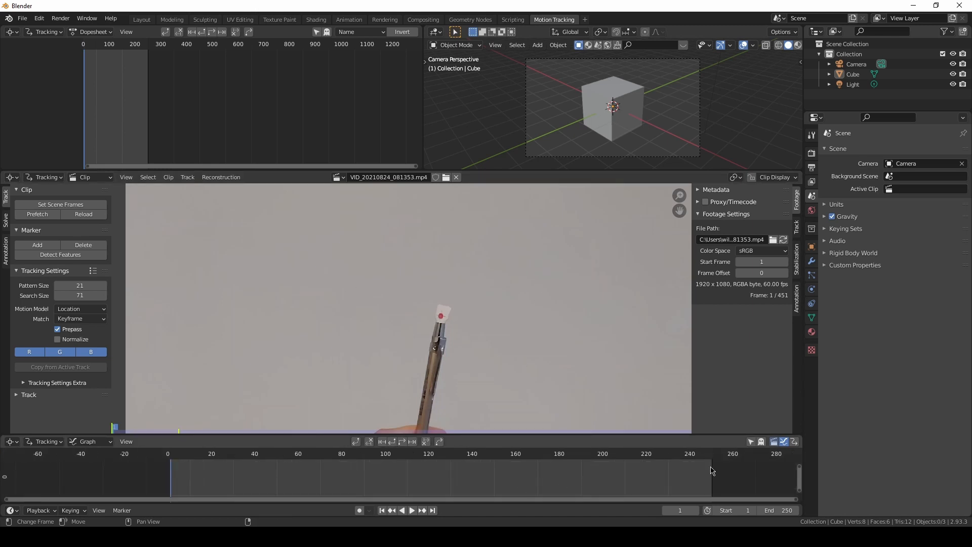
click(58, 205)
scroll(588, 481, down, 8)
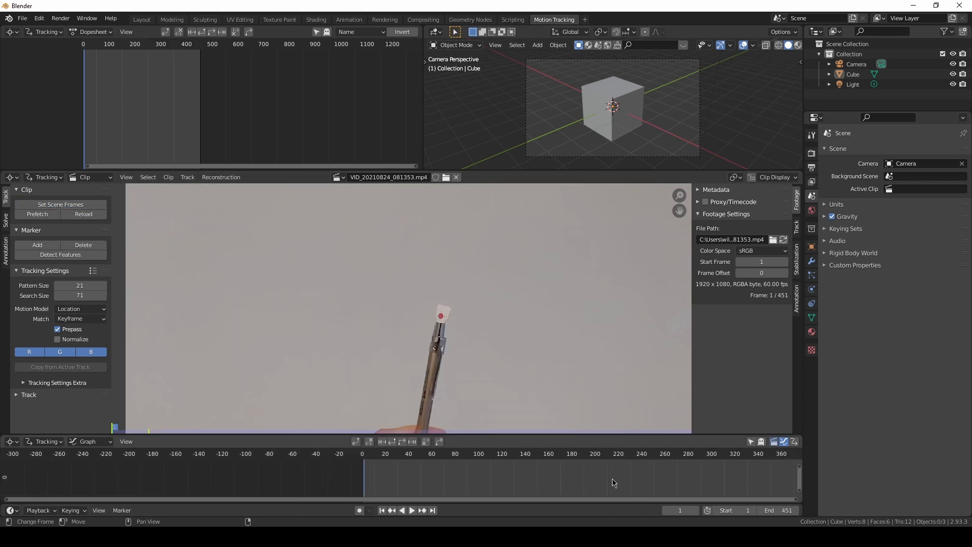
middle_drag(614, 482, 419, 484)
scroll(468, 485, up, 2)
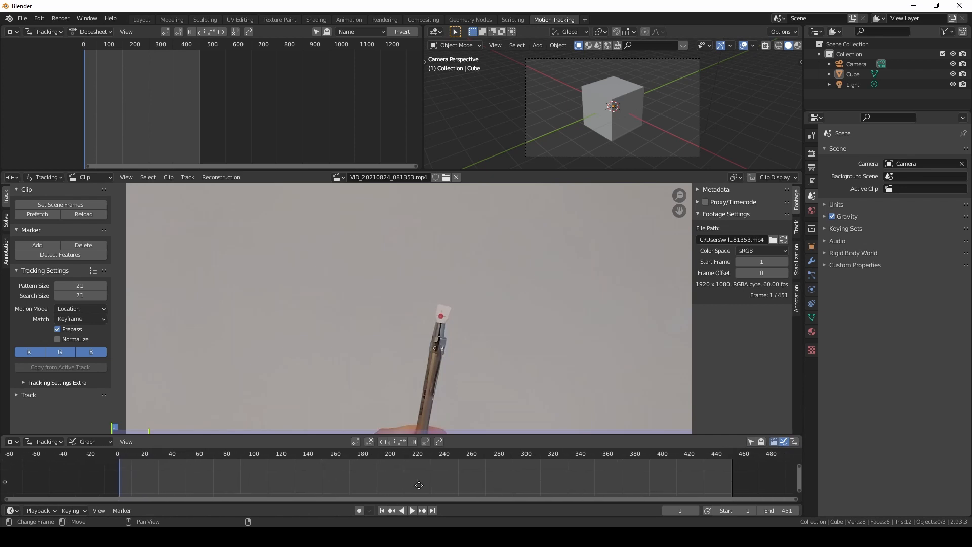
scroll(422, 485, up, 1)
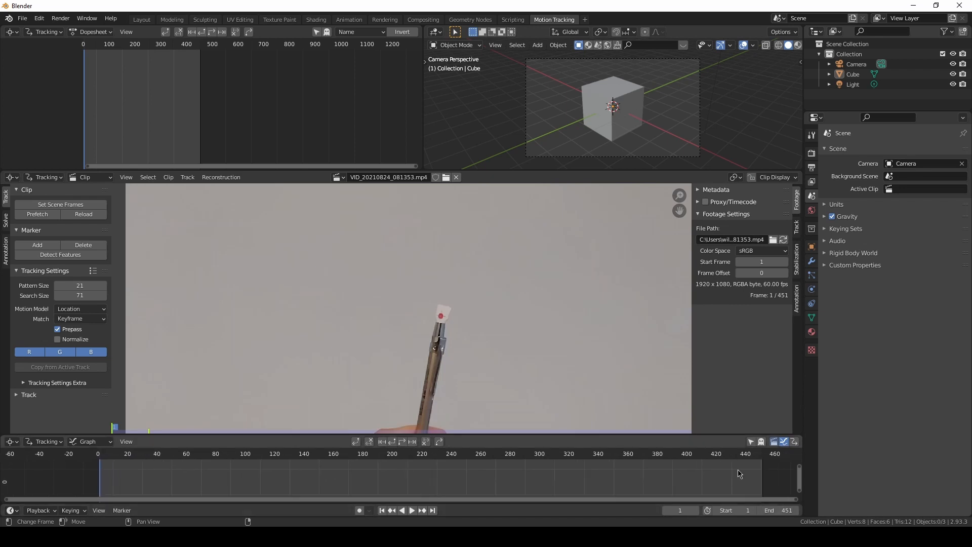
scroll(707, 472, up, 1)
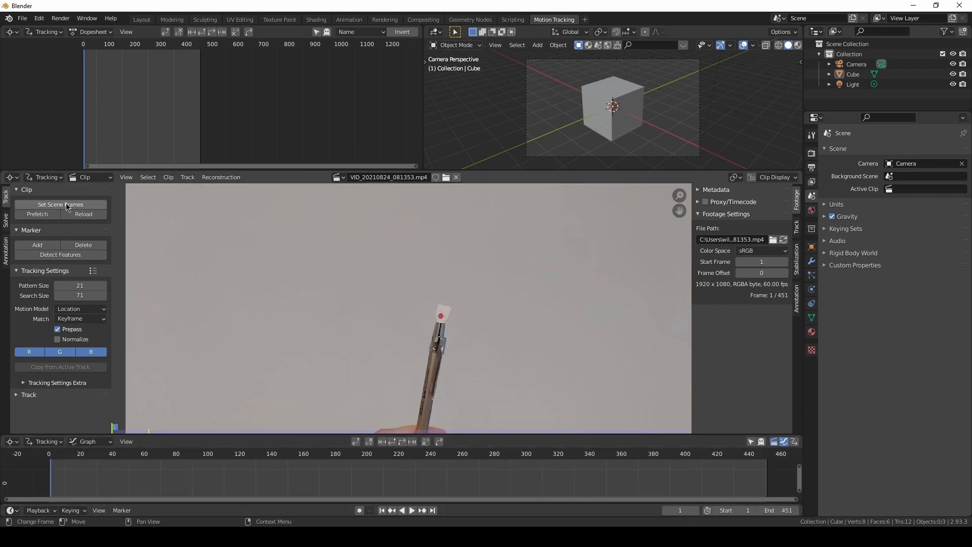
click(26, 216)
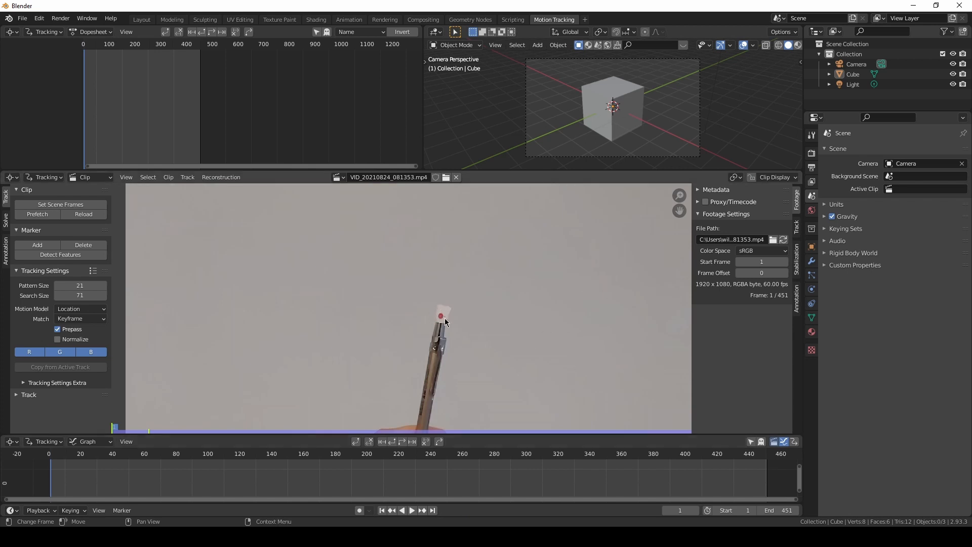
Try placing a tracking marker on the red dot at the wand tip and delete its track.
click(49, 247)
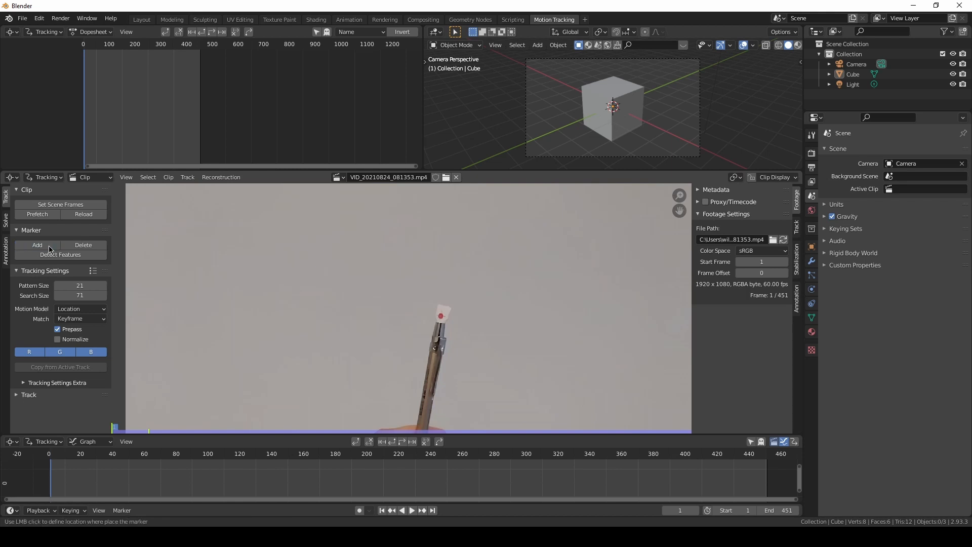
click(444, 321)
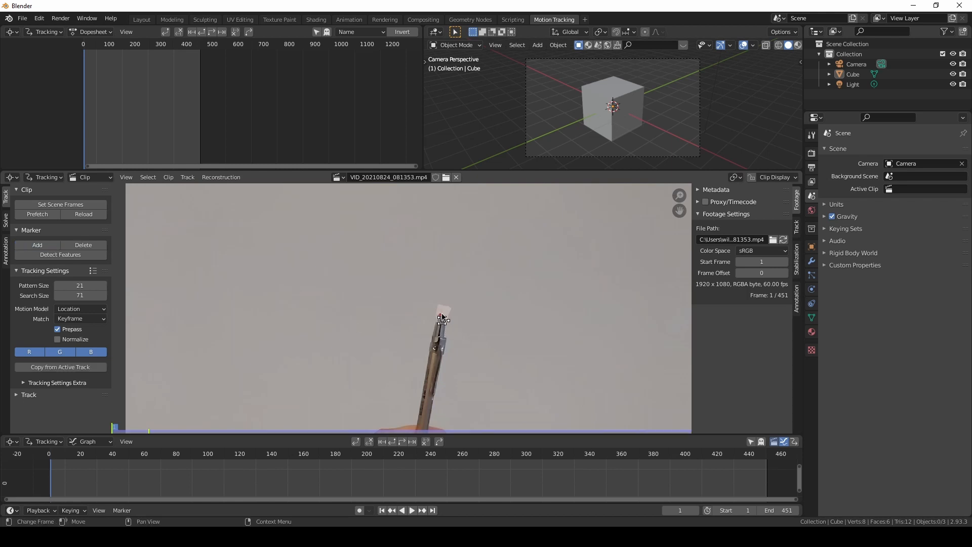
drag(445, 326, 443, 320)
key(x)
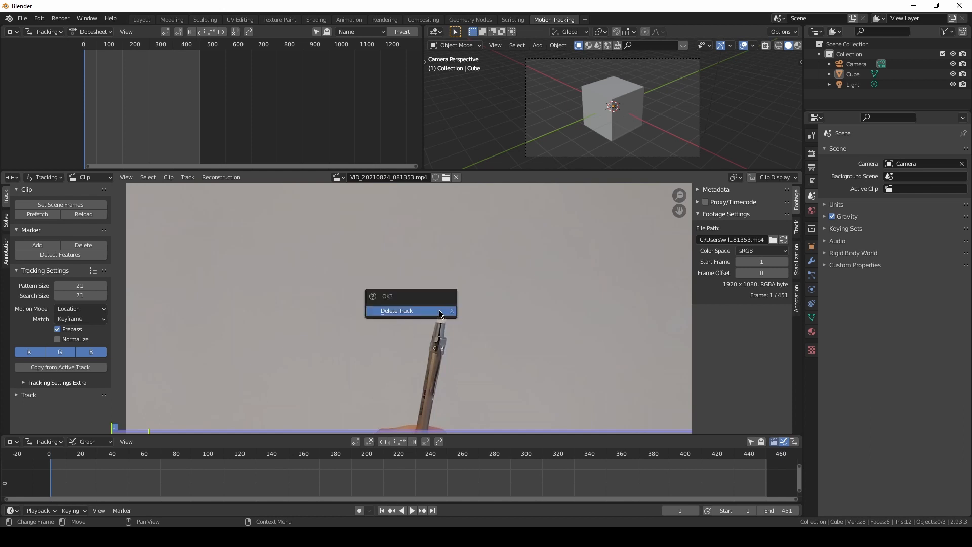
click(440, 311)
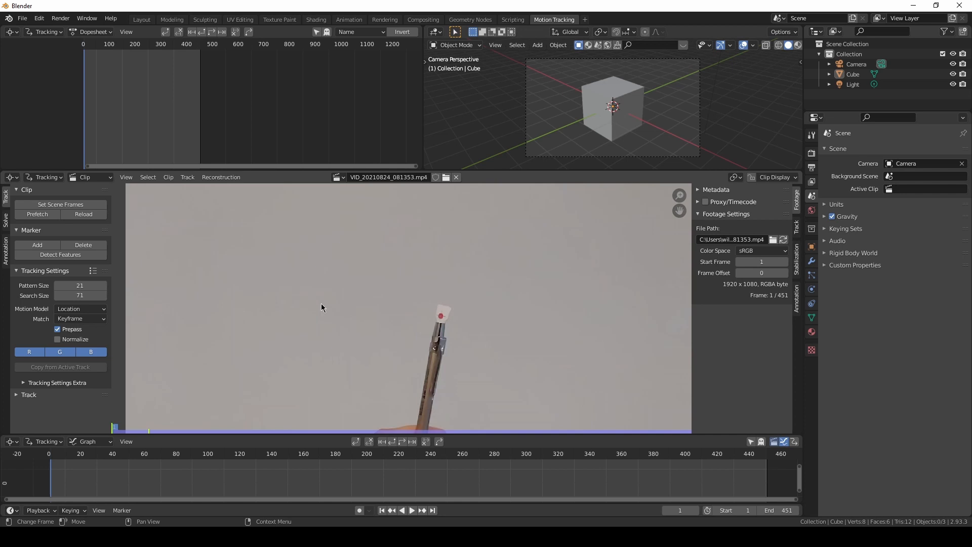
Add a tracking marker at the wand tip, centre it on the red dot and scale it slightly larger than the dot.
ctrl+click(443, 319)
scroll(444, 320, up, 6)
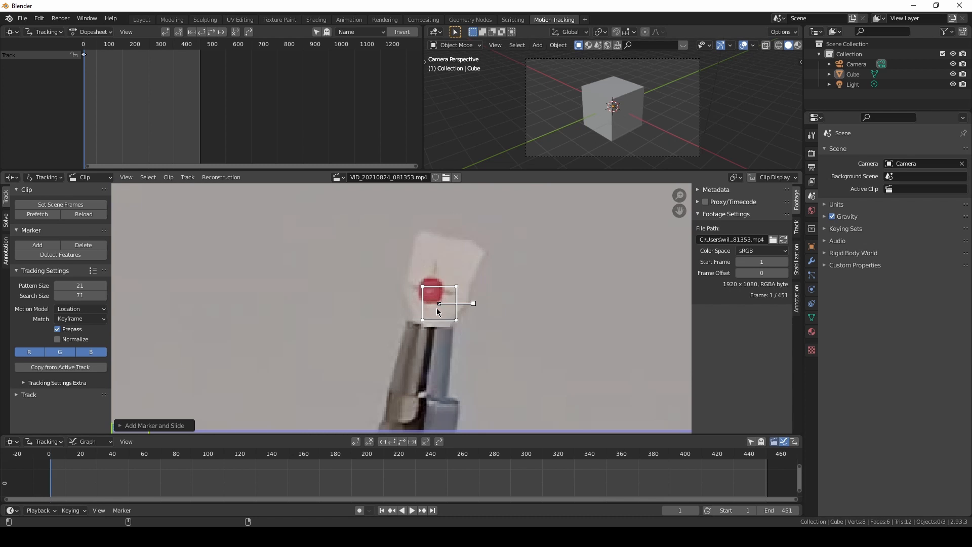
drag(438, 311, 430, 296)
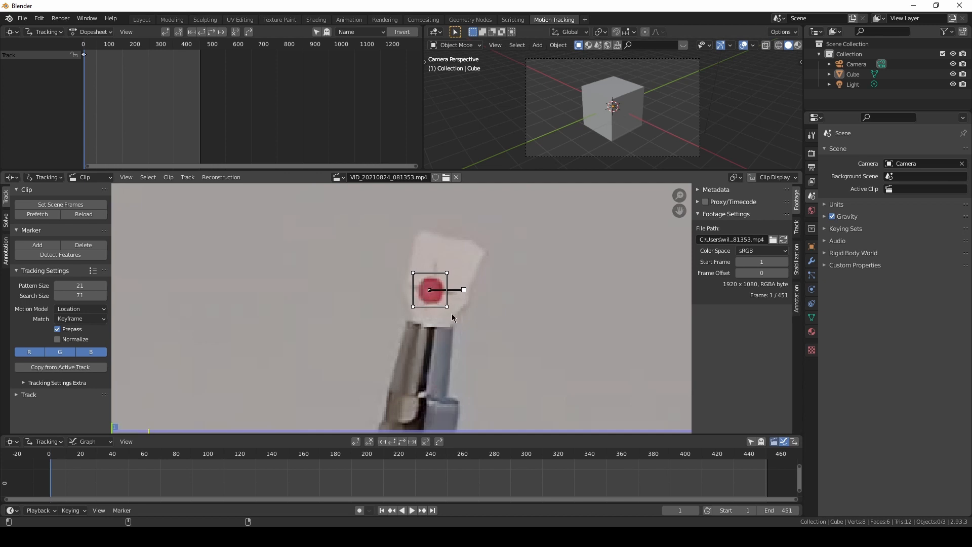
key(s)
click(457, 321)
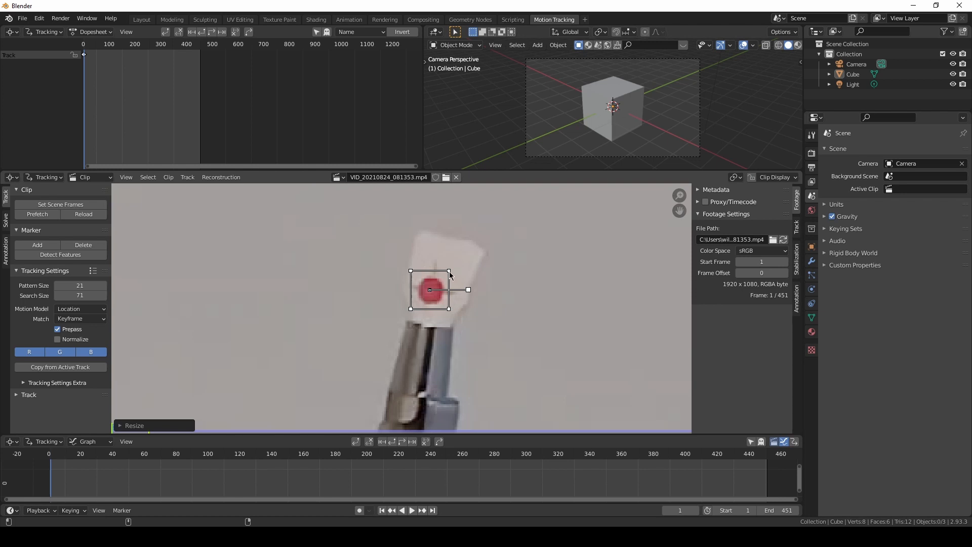
Draw a freehand rectangle annotation on the clip beside the wand tip, undoing the accidental marker move.
click(6, 252)
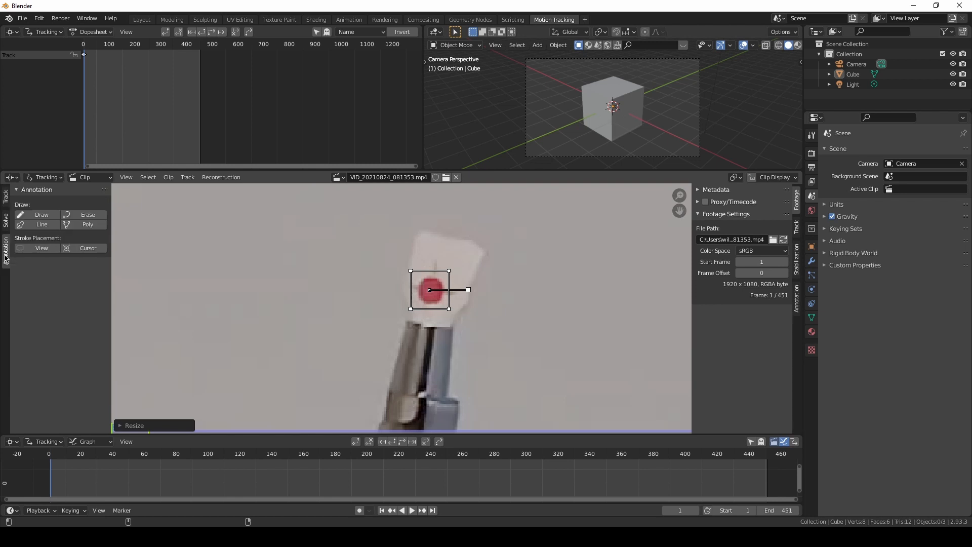
click(37, 215)
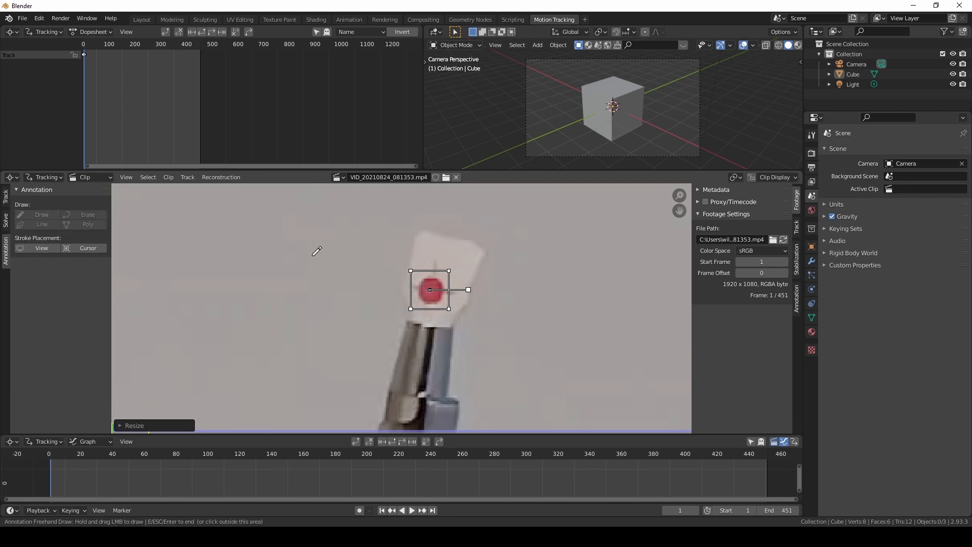
drag(298, 244, 296, 309)
drag(299, 246, 371, 252)
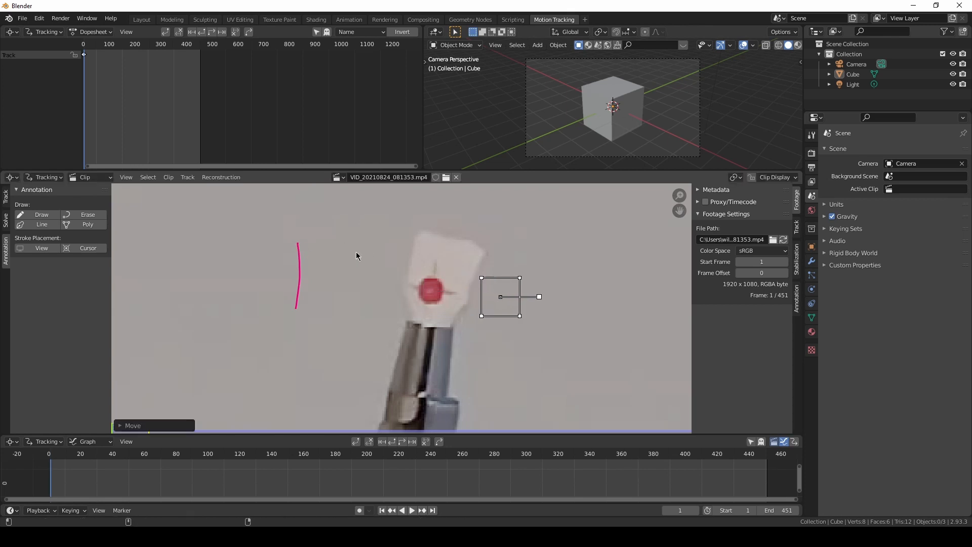
key(ctrl+z)
mouse_move(298, 243)
mouse_down()
mouse_move(330, 247)
mouse_move(375, 310)
mouse_move(290, 305)
mouse_move(301, 305)
mouse_up()
Draw three filled dots inside the annotated rectangle and remove the clip's annotation data.
click(42, 215)
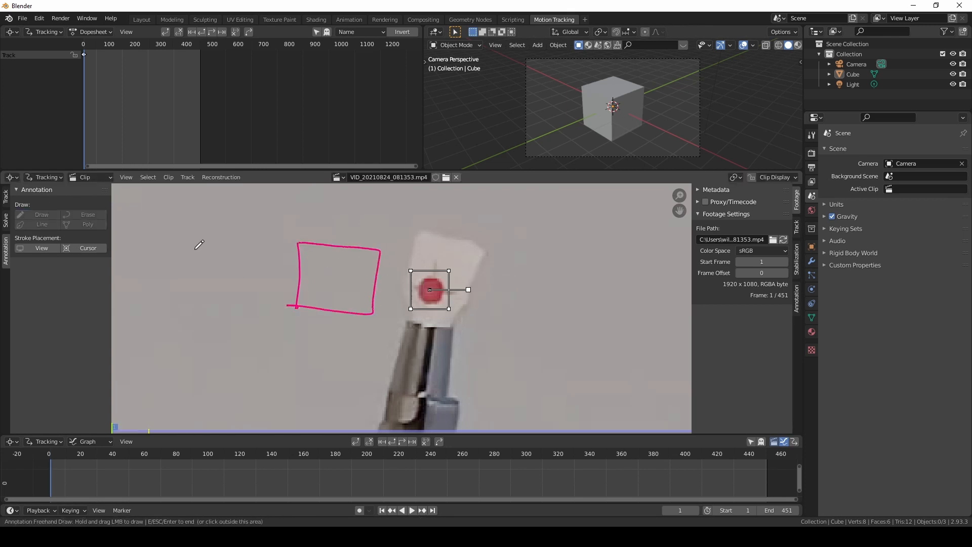
mouse_move(319, 258)
mouse_down()
mouse_move(312, 292)
mouse_move(355, 261)
mouse_up()
click(53, 215)
click(41, 215)
key(Escape)
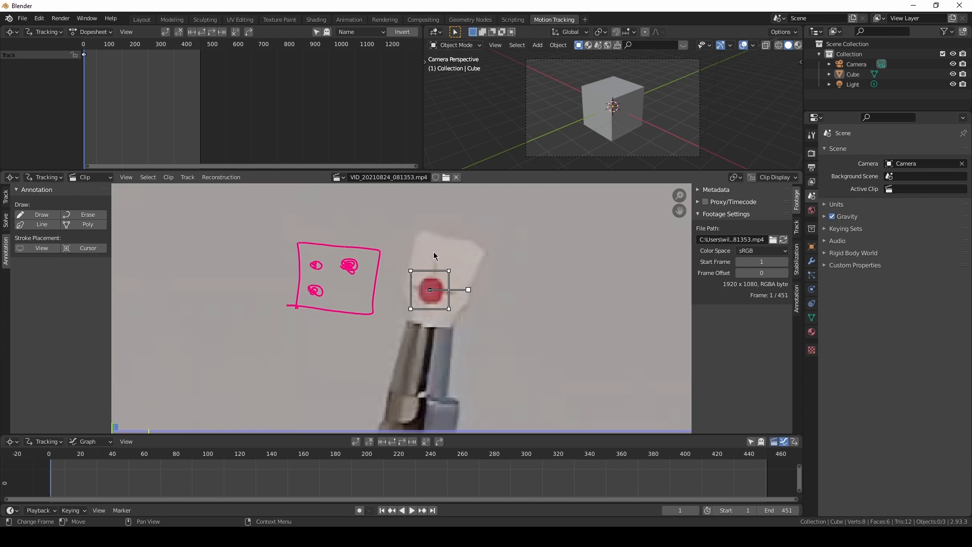
click(797, 299)
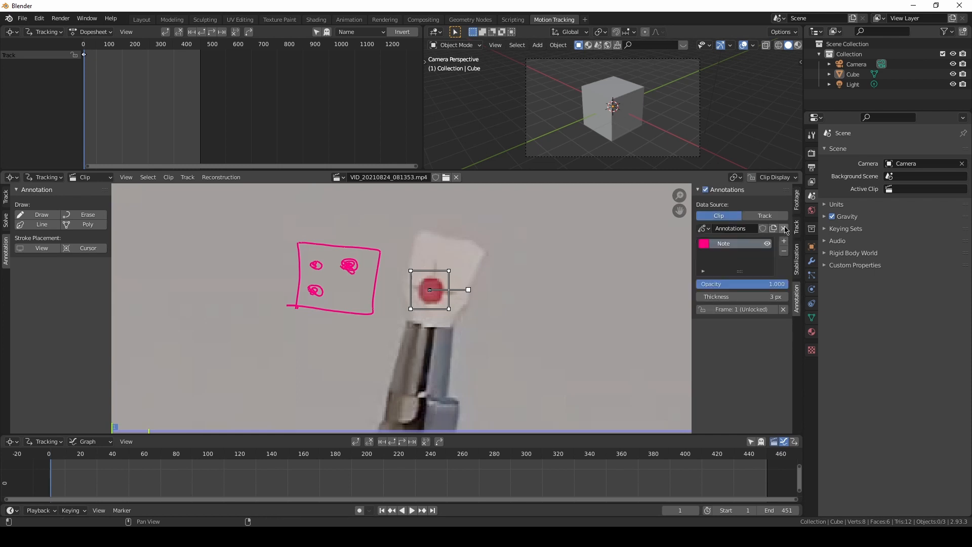
click(785, 229)
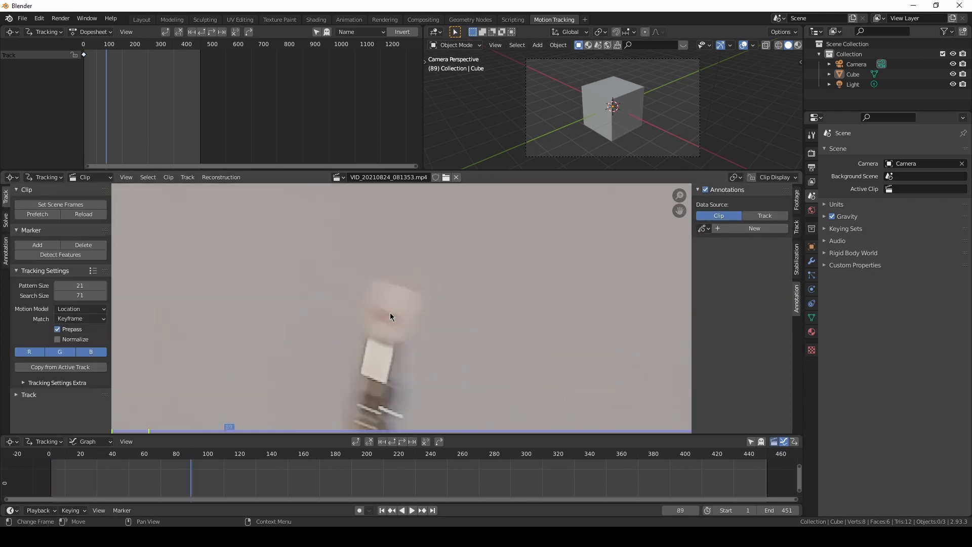
Inspect the red dot on the wand tip at frame 89 of the clip.
scroll(384, 315, up, 2)
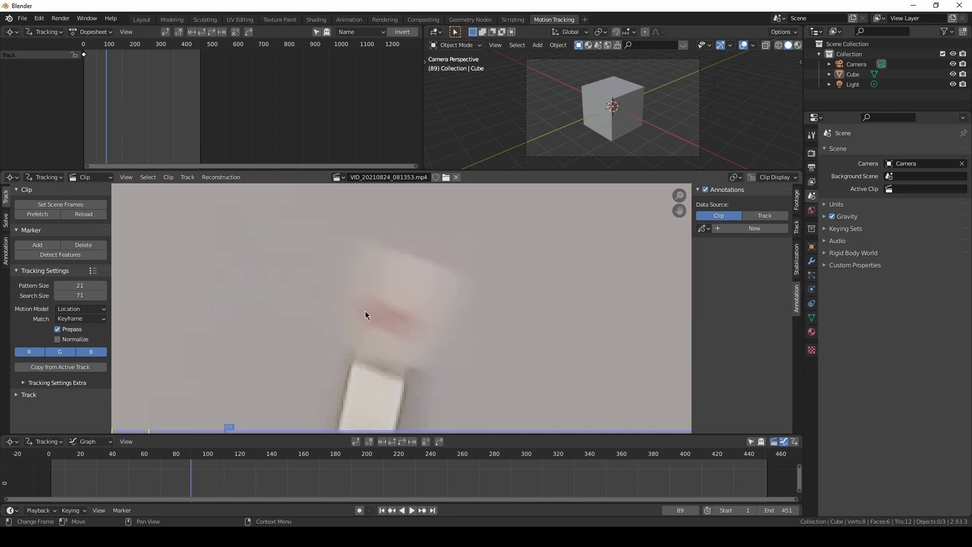
ctrl+click(358, 258)
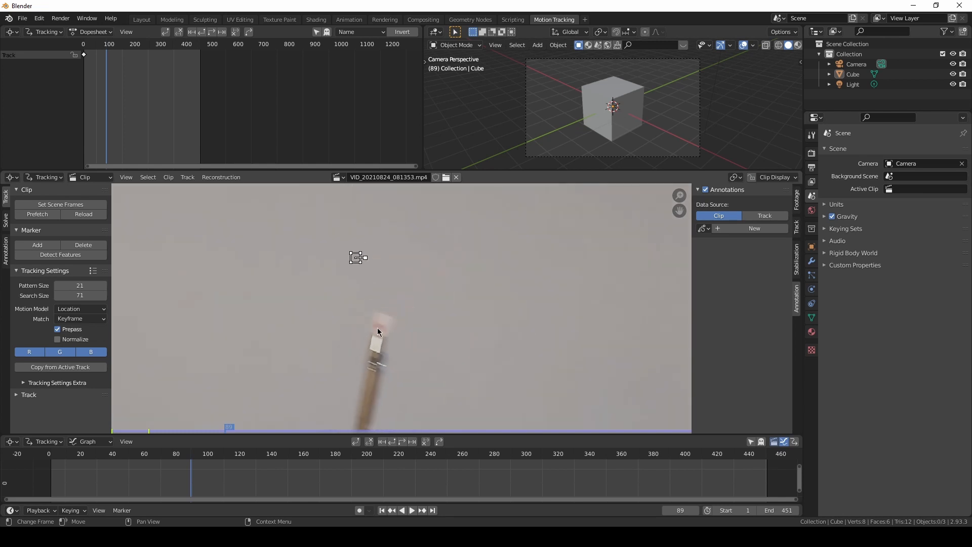
scroll(436, 378, down, 3)
scroll(436, 377, up, 1)
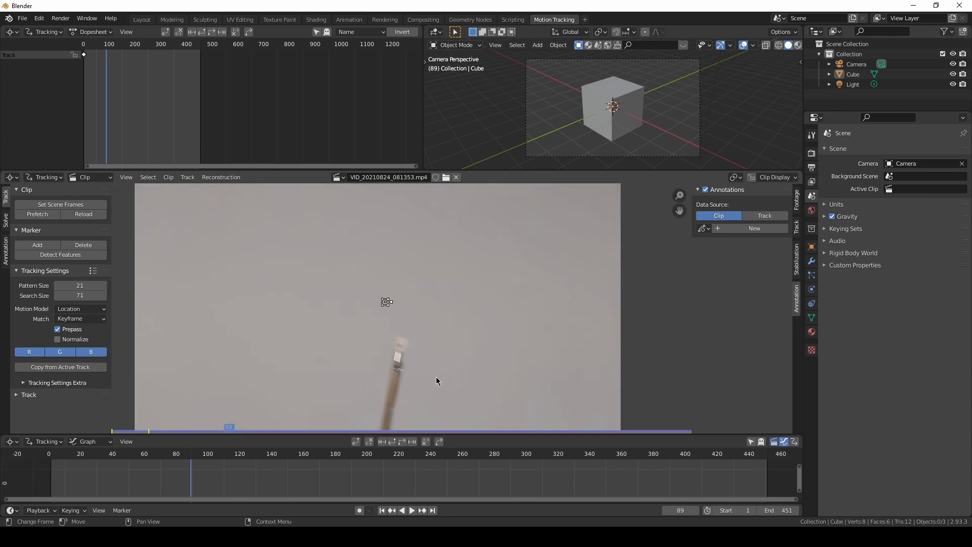
Return to frame 1 of the clip and show the wand-tip marker's track properties with its pattern preview.
middle_drag(436, 377, 492, 380)
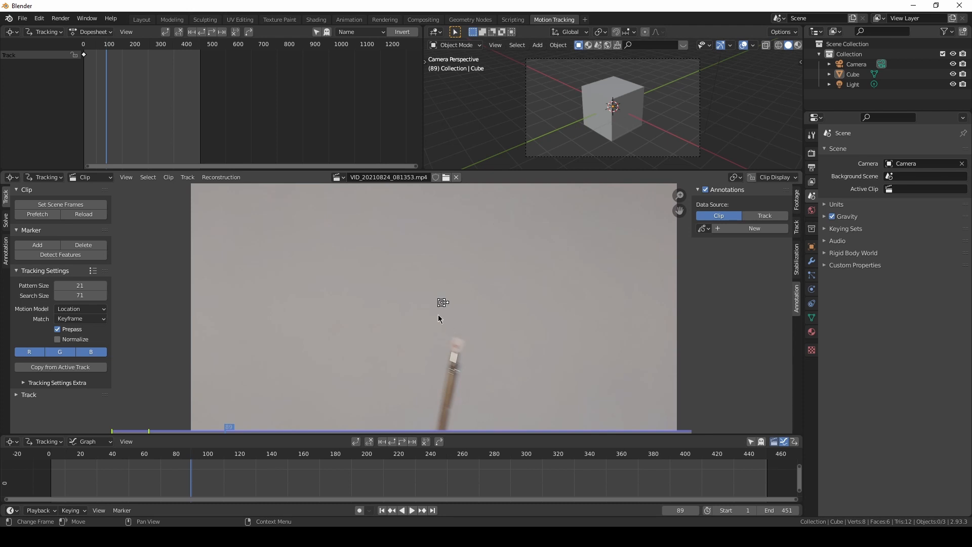
key(shift+Left)
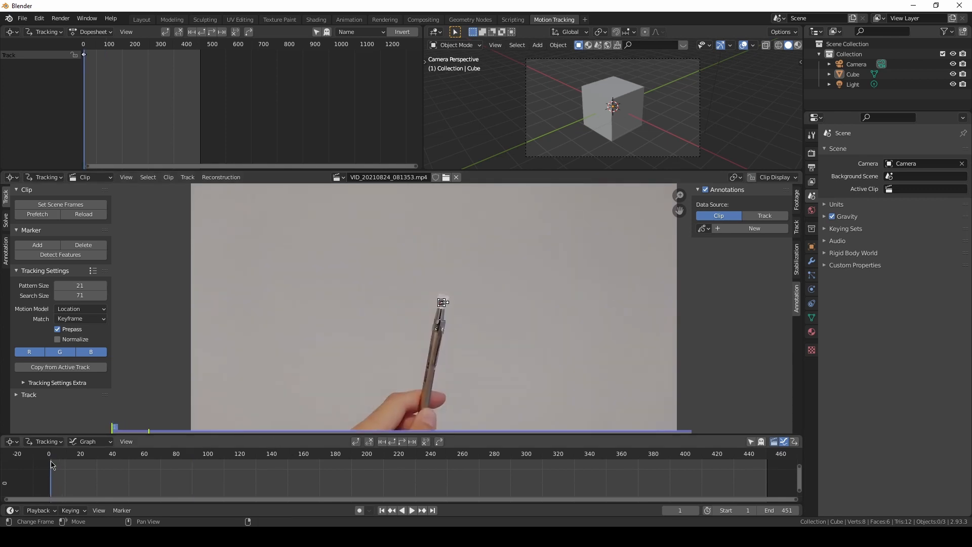
scroll(445, 302, up, 4)
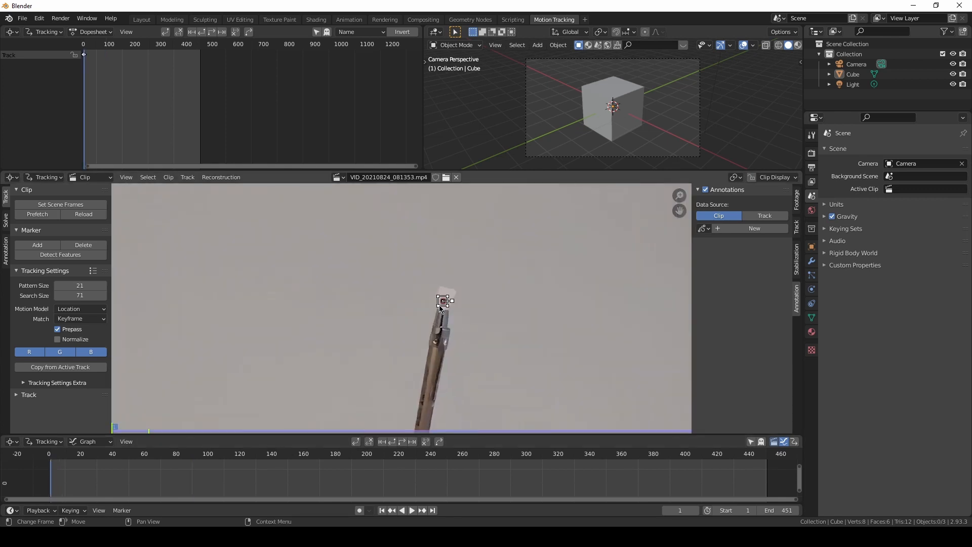
scroll(443, 301, down, 3)
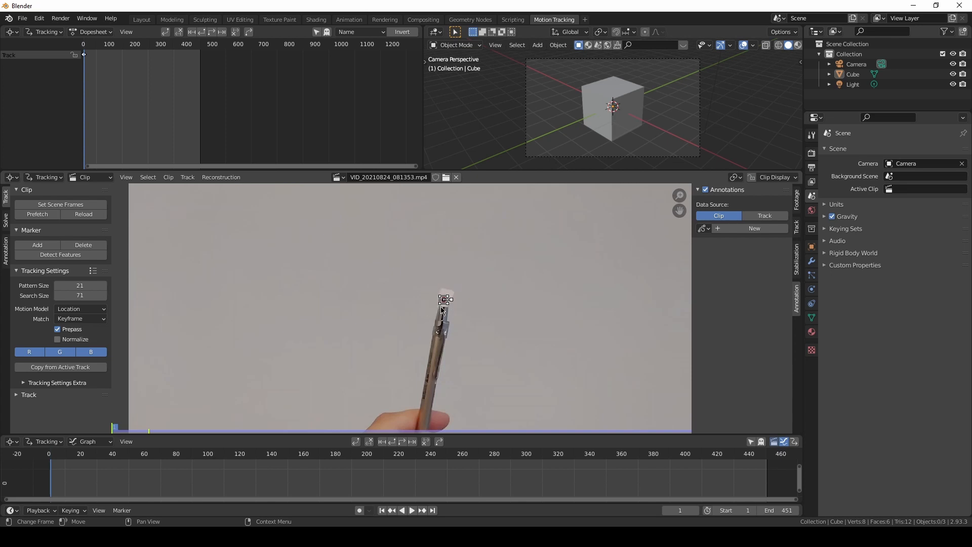
click(796, 229)
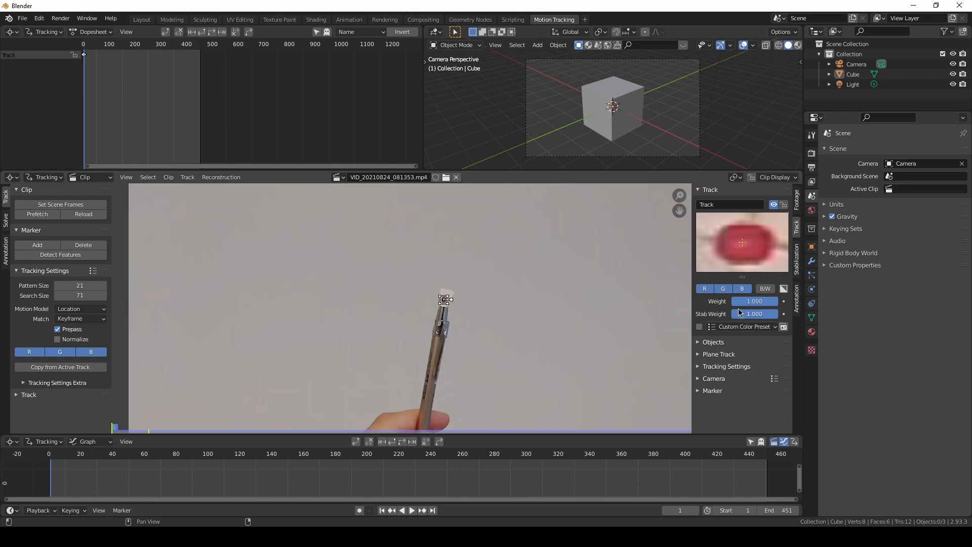
Set the tracking motion model to Location, Rotation & Scale, match to Previous frame, and enable Normalize.
click(86, 312)
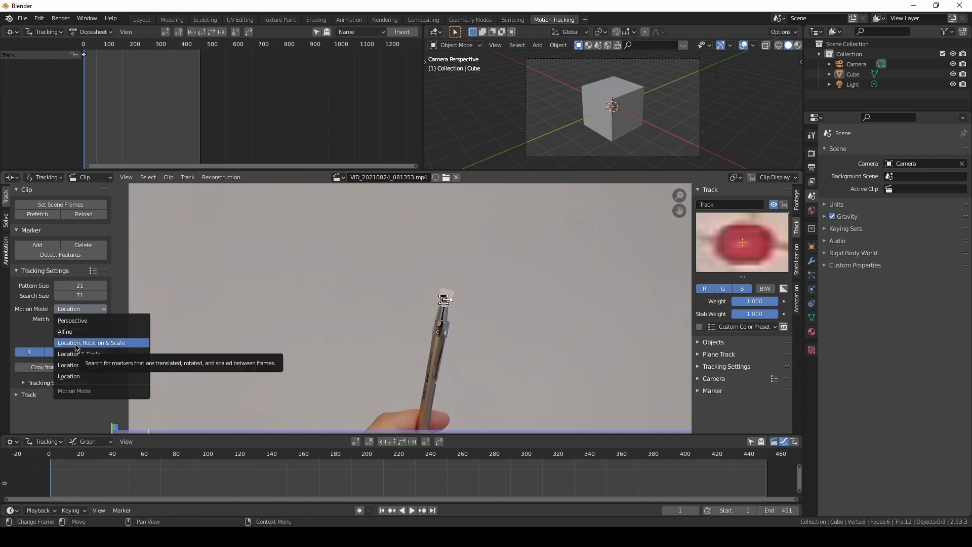
click(116, 344)
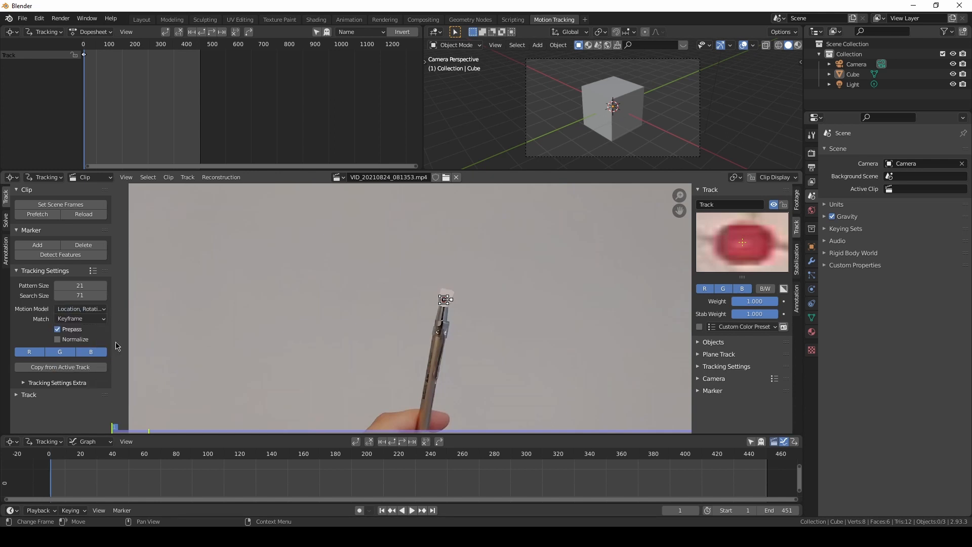
click(90, 320)
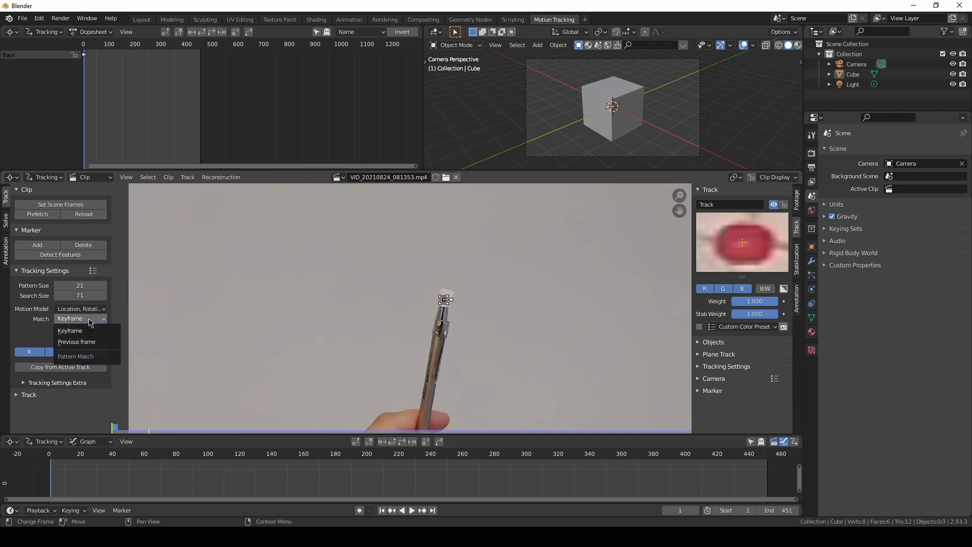
click(79, 343)
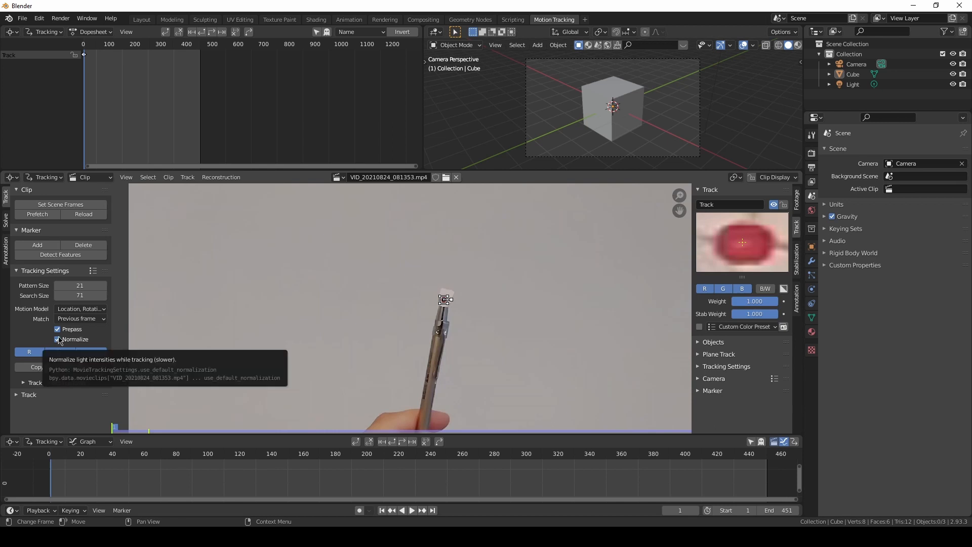
click(80, 310)
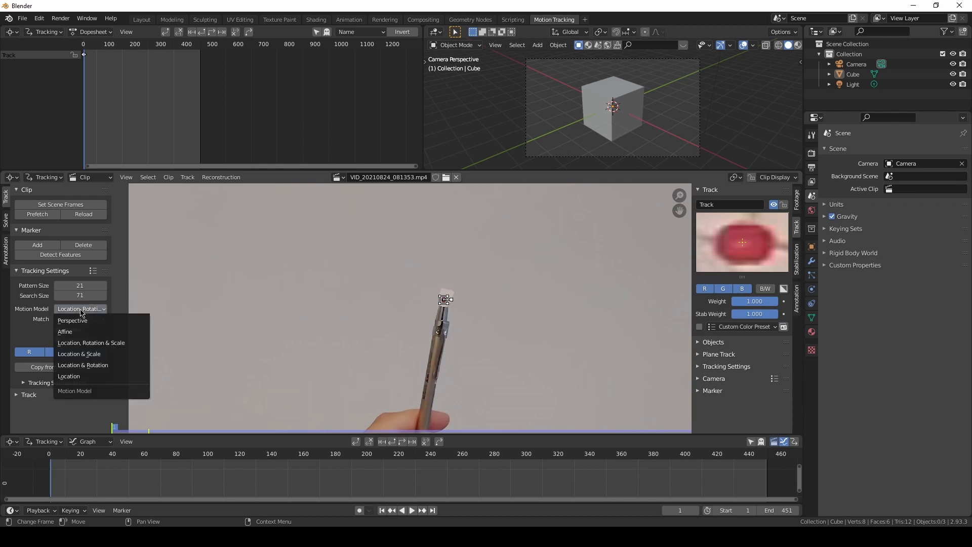
click(92, 344)
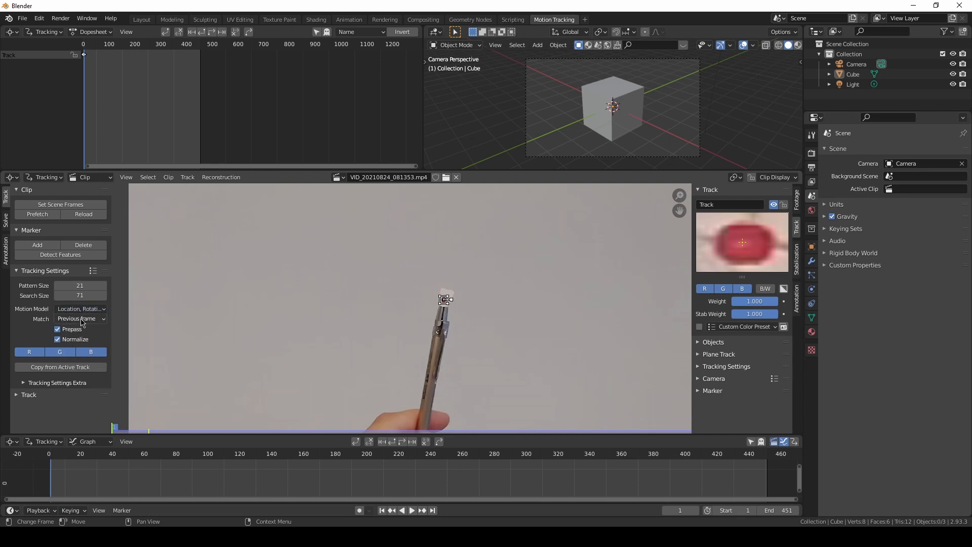
click(80, 319)
click(79, 343)
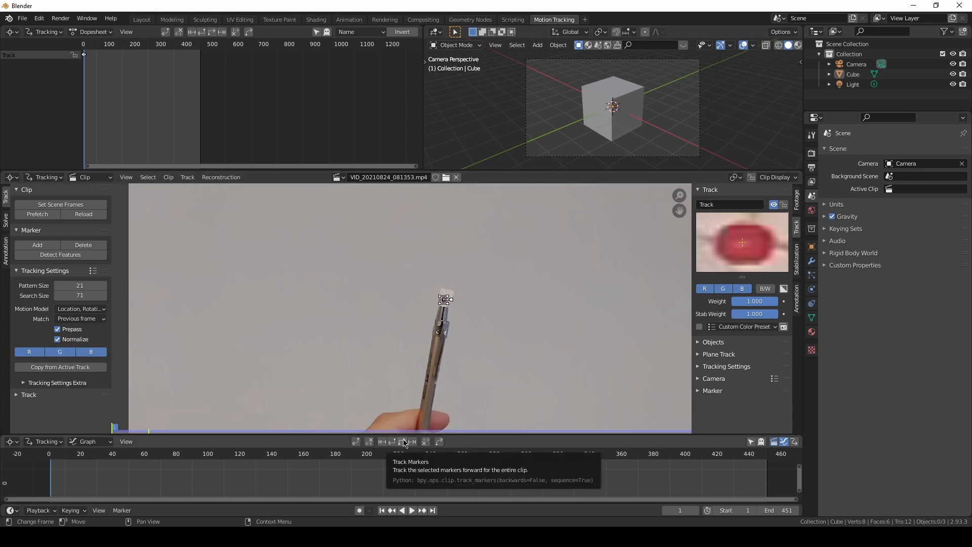
Track the selected wand-tip marker forwards through the clip from frame 1.
click(187, 180)
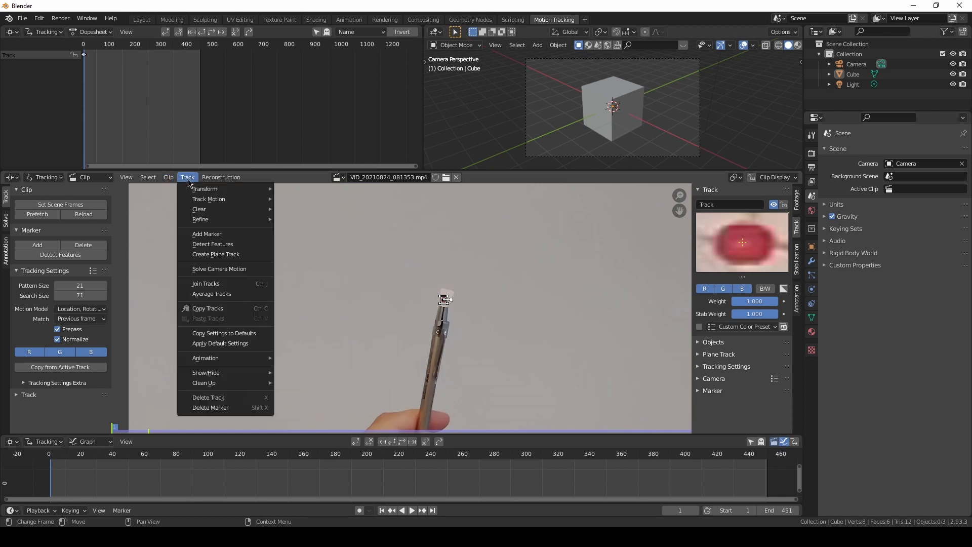
mouse_move(237, 200)
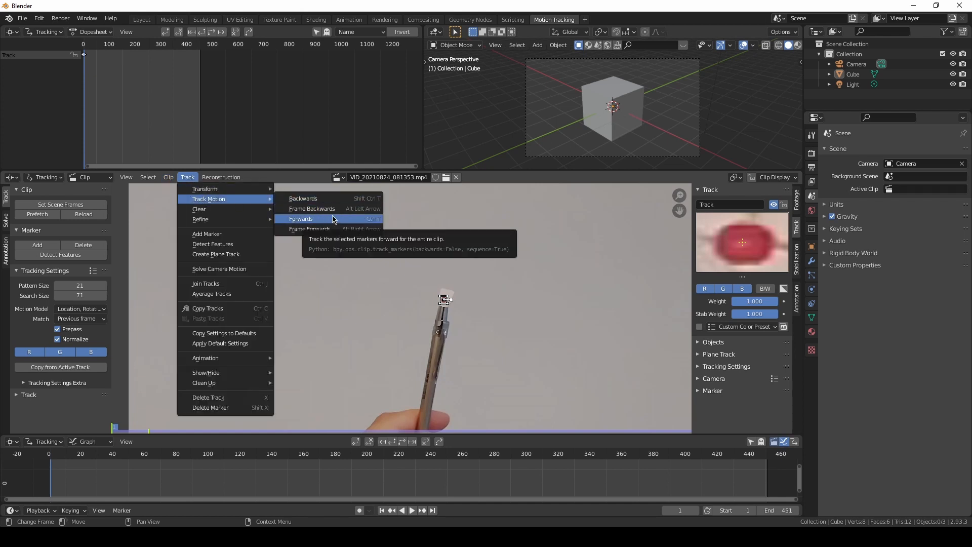
click(360, 223)
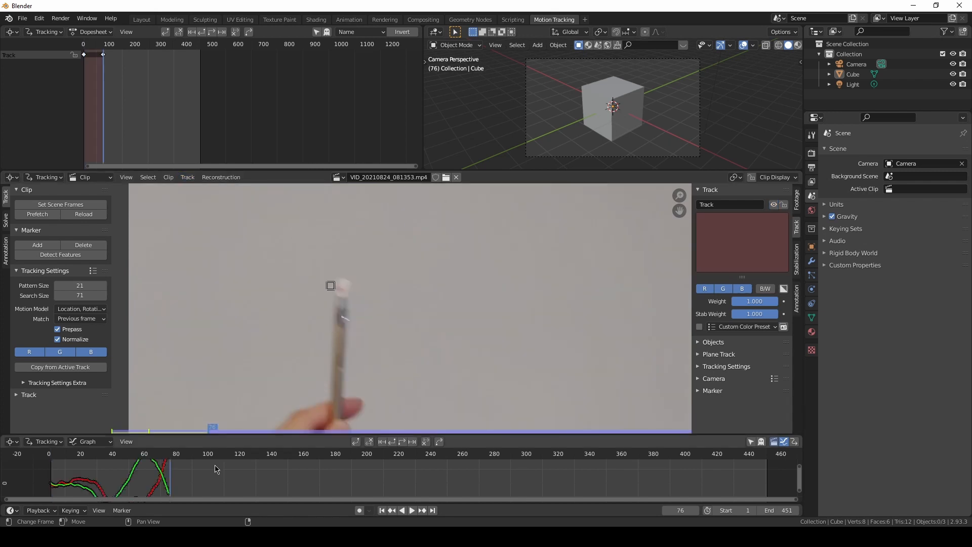
Enlarge the tracking graph area and bring the marker's motion curves into view.
scroll(193, 481, up, 2)
scroll(184, 487, up, 4)
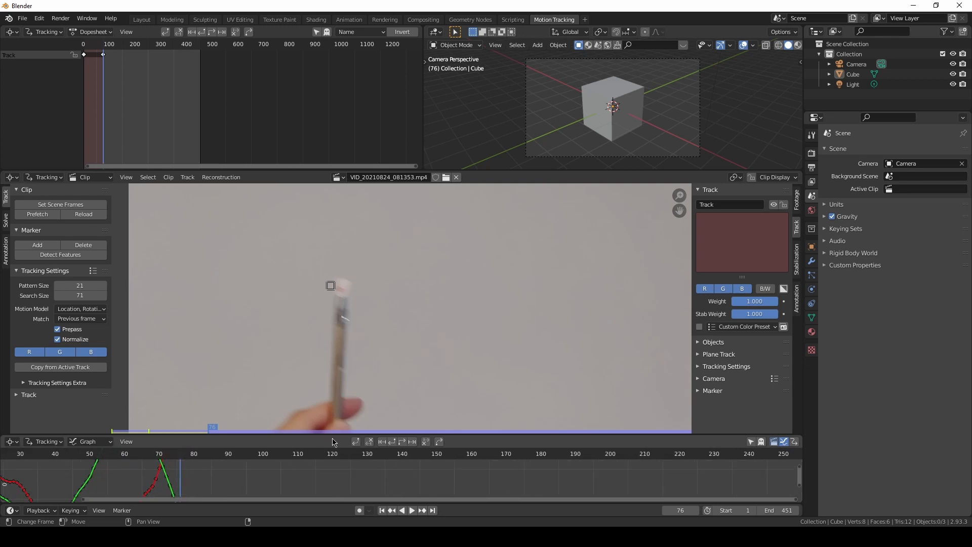
drag(331, 436, 330, 367)
middle_drag(260, 433, 419, 469)
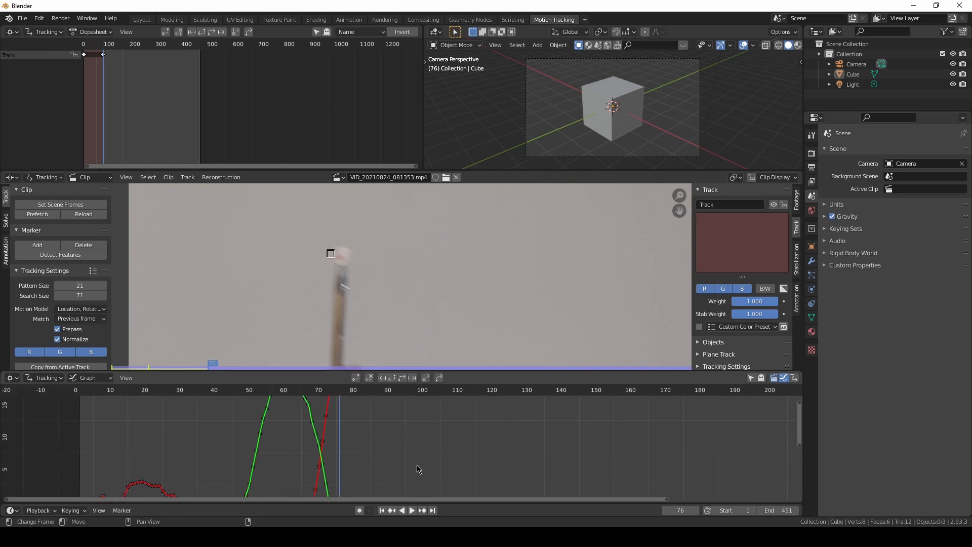
scroll(386, 464, down, 13)
middle_drag(367, 448, 350, 417)
Check the marker against the red dot at frame 21 and at frames 74 to 77, stopping at frame 76.
drag(335, 397, 274, 397)
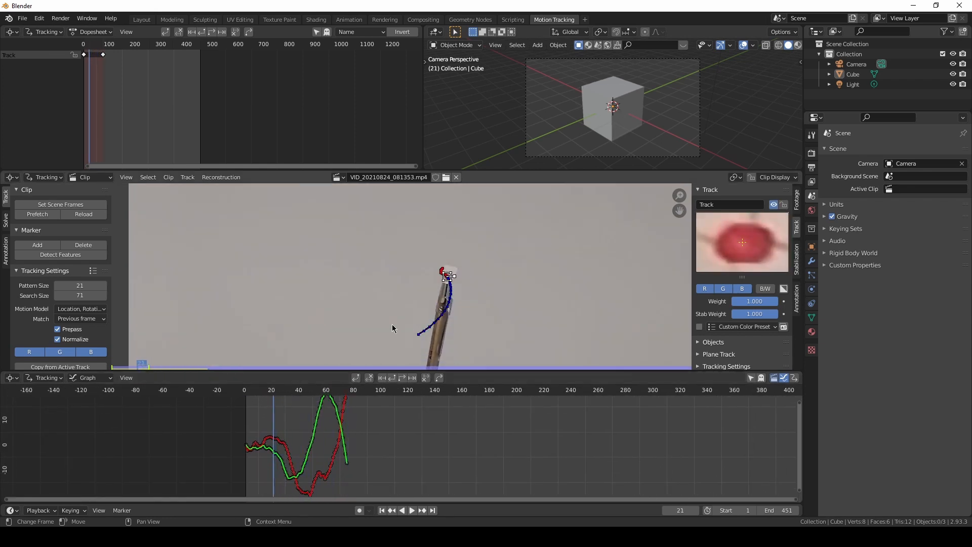
scroll(455, 277, up, 10)
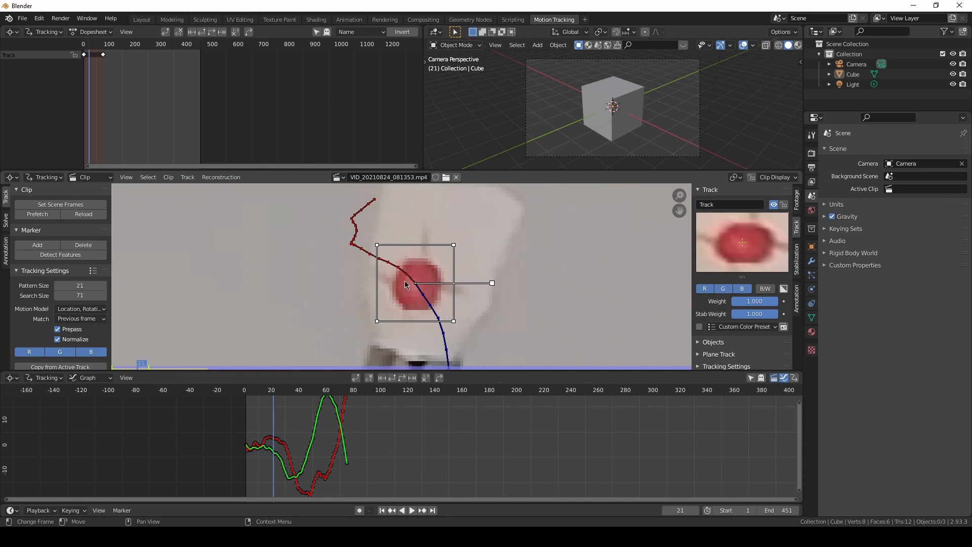
scroll(405, 282, down, 9)
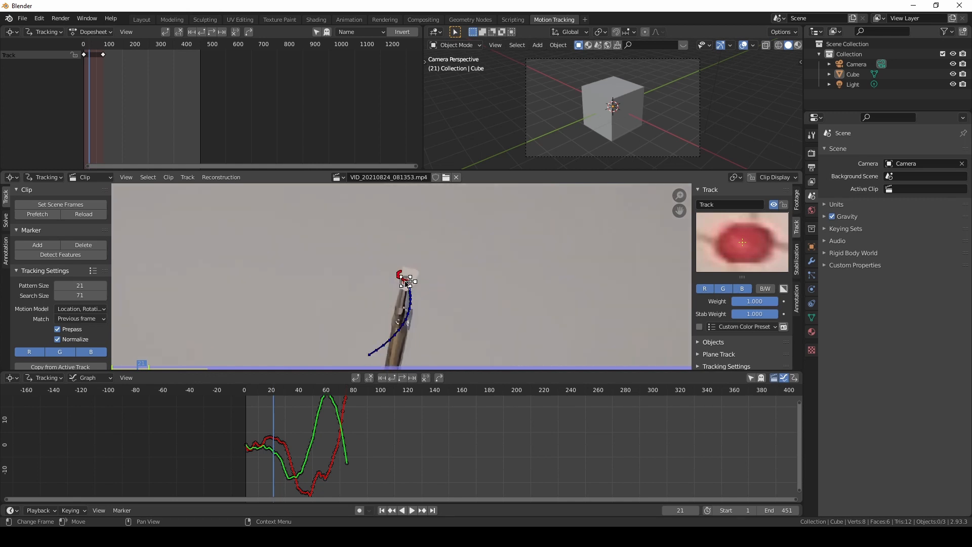
click(346, 395)
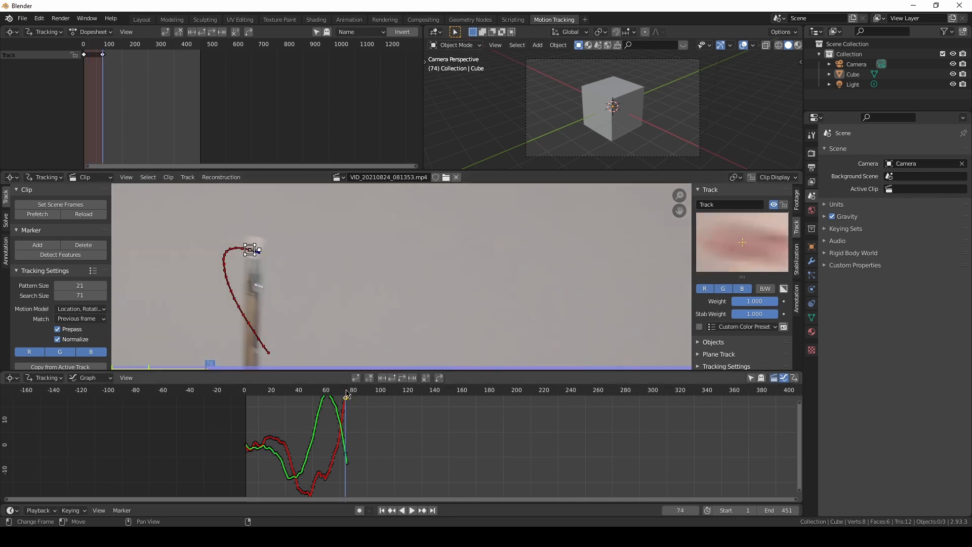
click(347, 395)
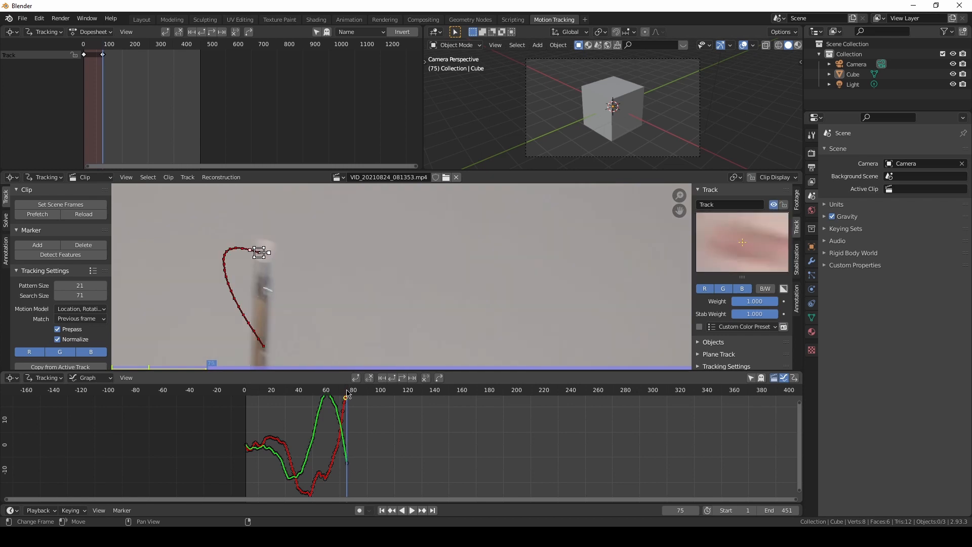
scroll(247, 245, up, 7)
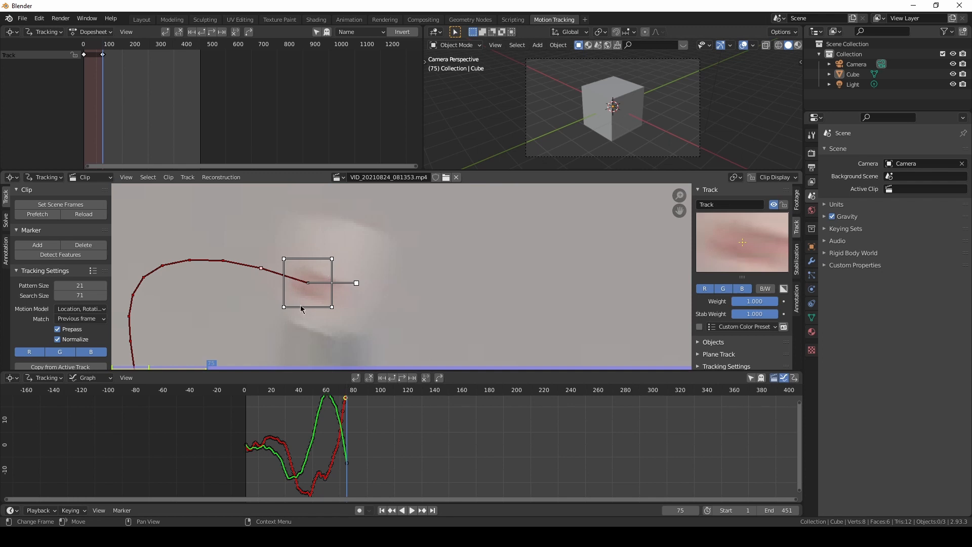
click(349, 395)
click(350, 395)
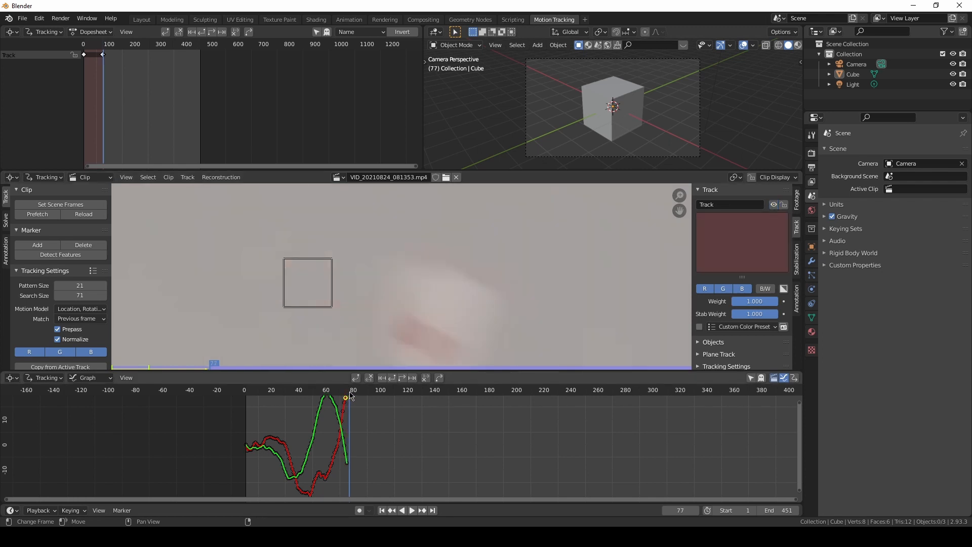
click(348, 396)
scroll(387, 303, down, 7)
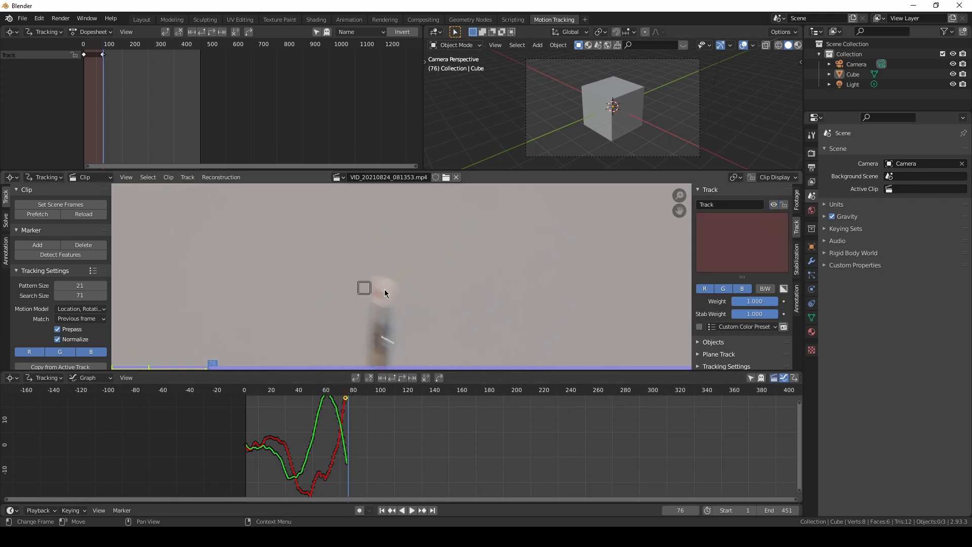
scroll(387, 306, up, 4)
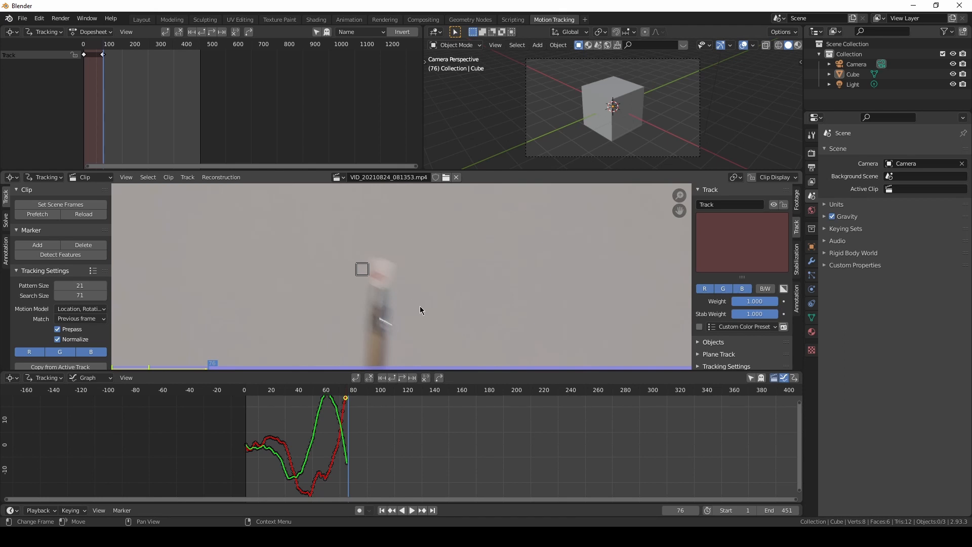
scroll(376, 280, up, 4)
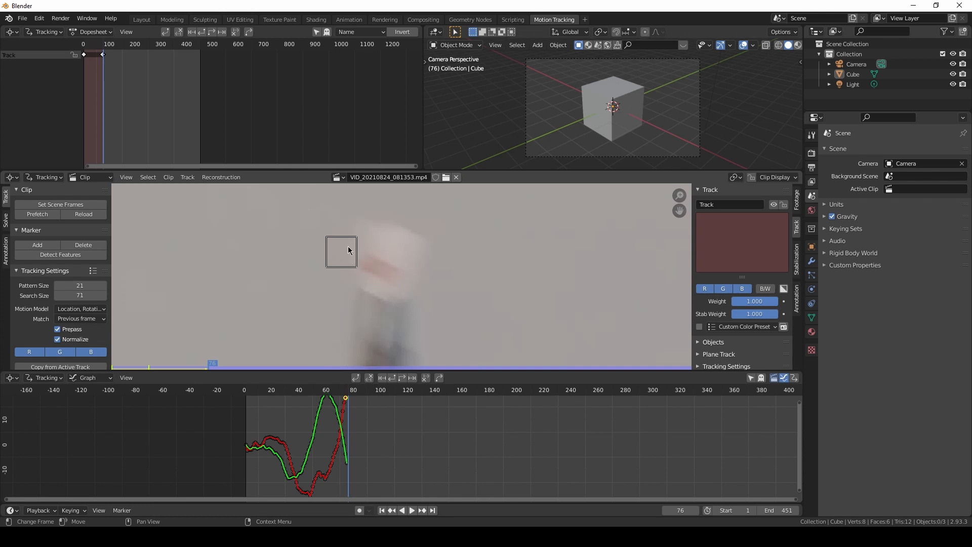
At frame 76, centre the marker on the blurred red dot, scale it slightly larger, and resume tracking forwards.
drag(350, 253, 387, 272)
key(s)
click(404, 280)
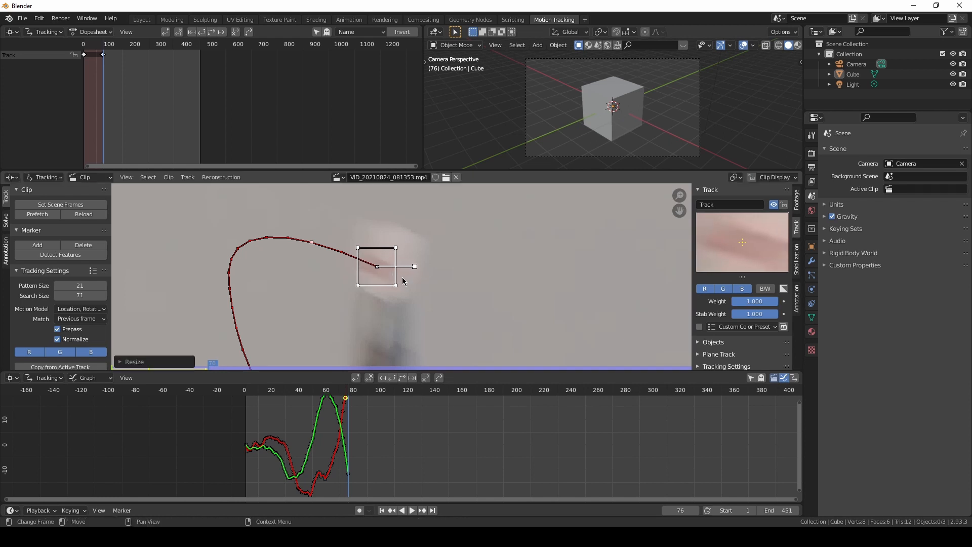
key(g)
click(406, 283)
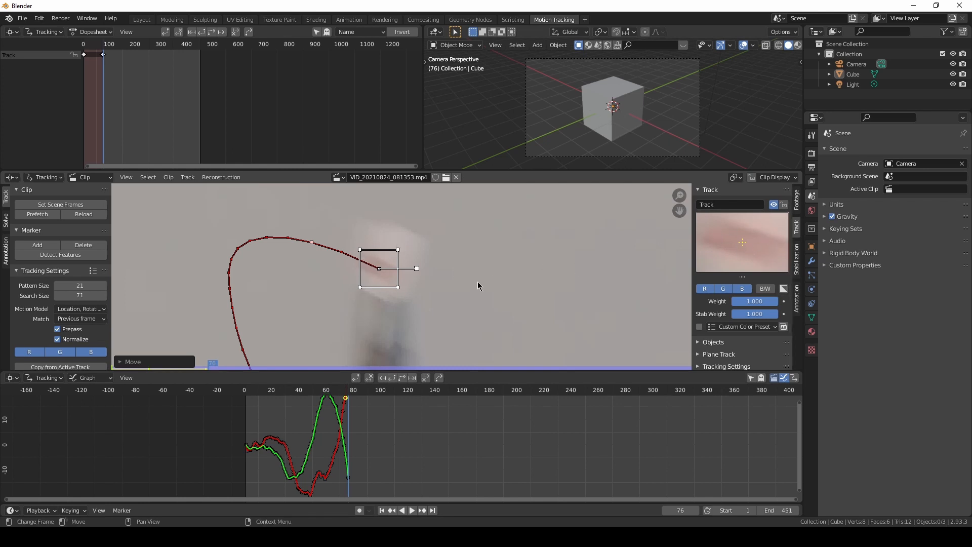
key(ctrl+t)
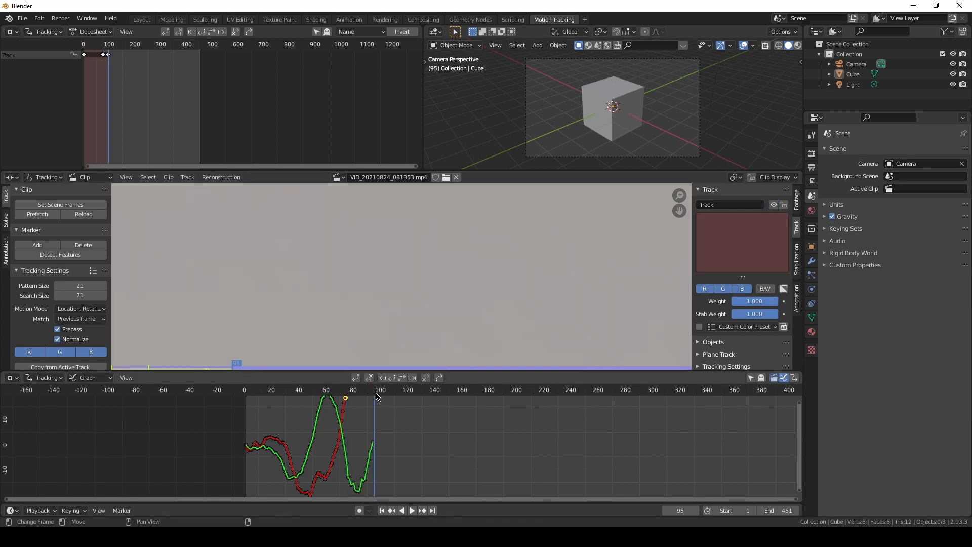
Recentre the marker on the red dot at frame 95, resume tracking forwards, and step back to frame 145.
key(Left)
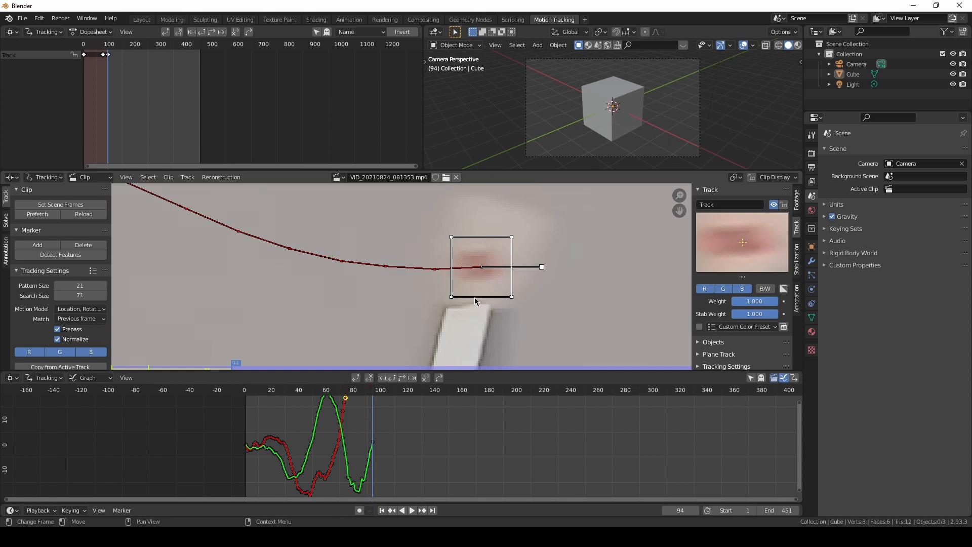
key(Right)
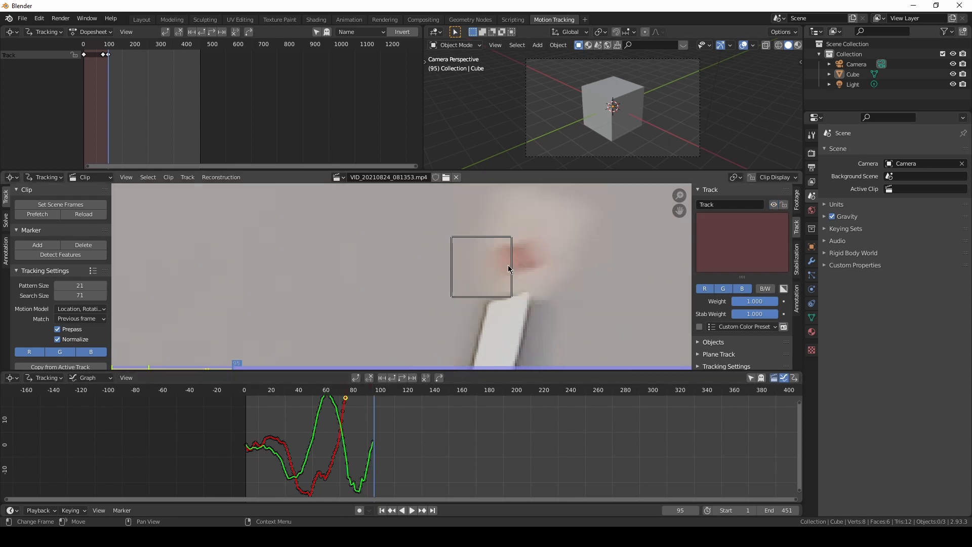
key(g)
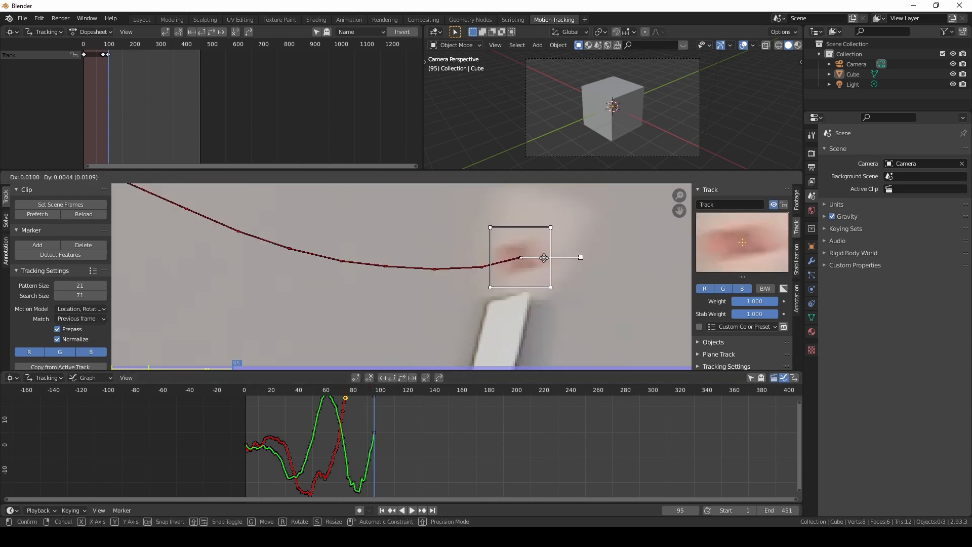
click(545, 258)
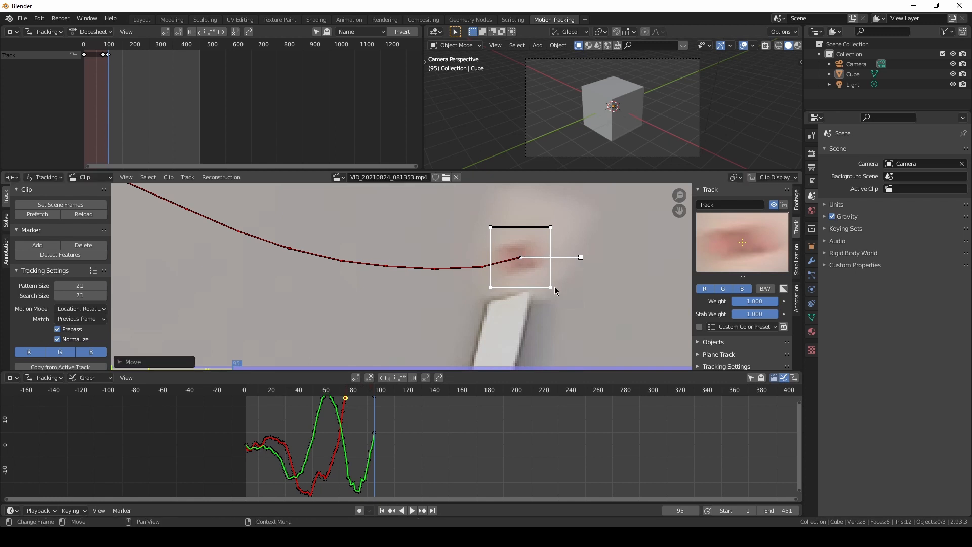
key(ctrl+t)
key(Left)
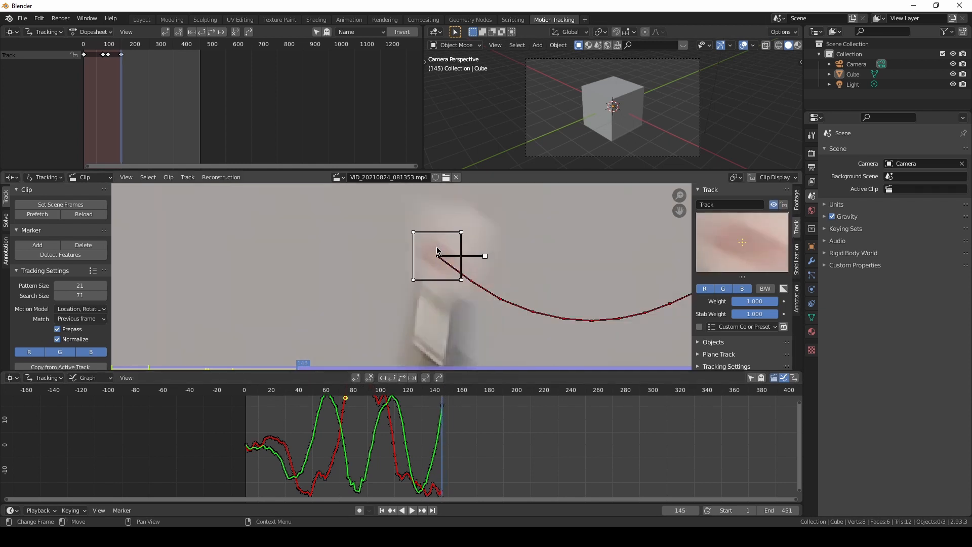
Recentre the marker on the blurred red dot at frame 146 and resume tracking forwards.
click(443, 396)
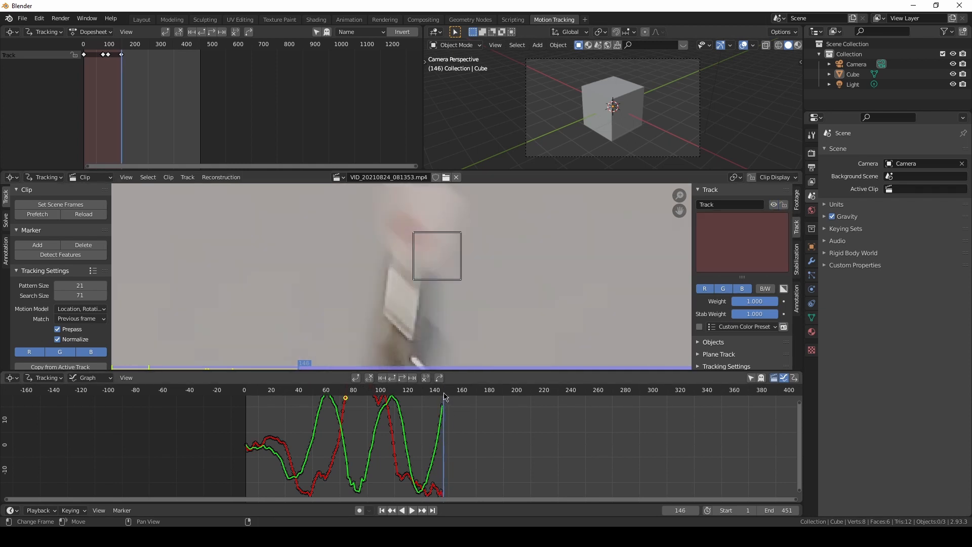
scroll(385, 221, down, 4)
scroll(385, 216, up, 4)
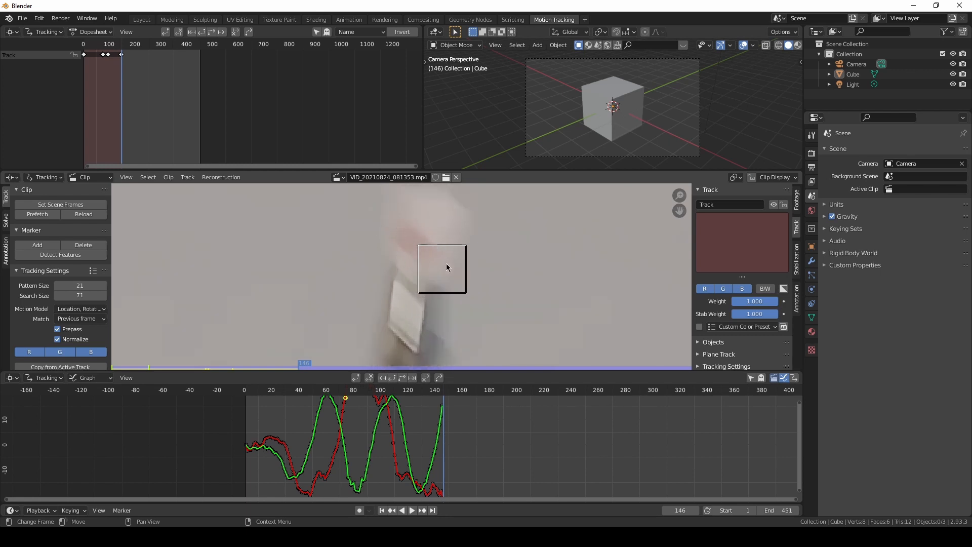
drag(448, 268, 419, 238)
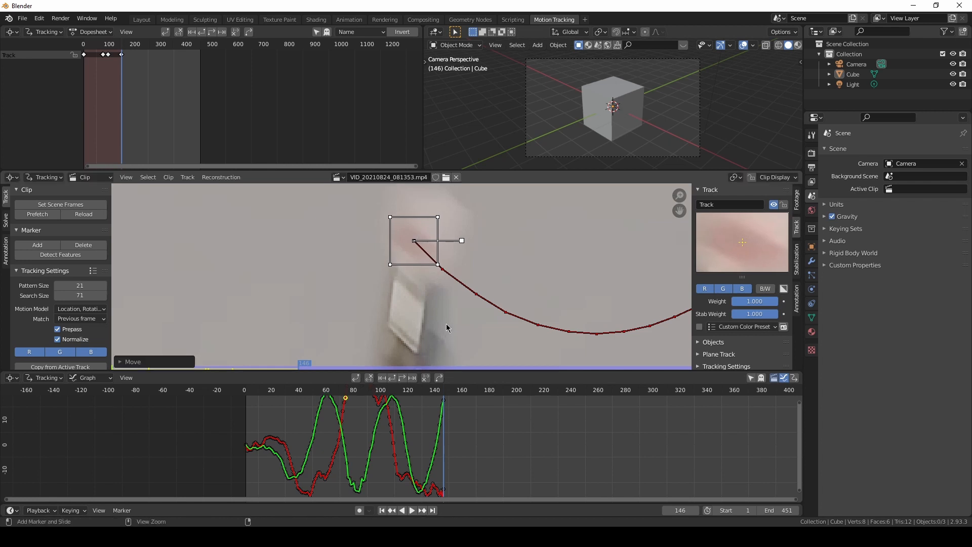
key(ctrl+t)
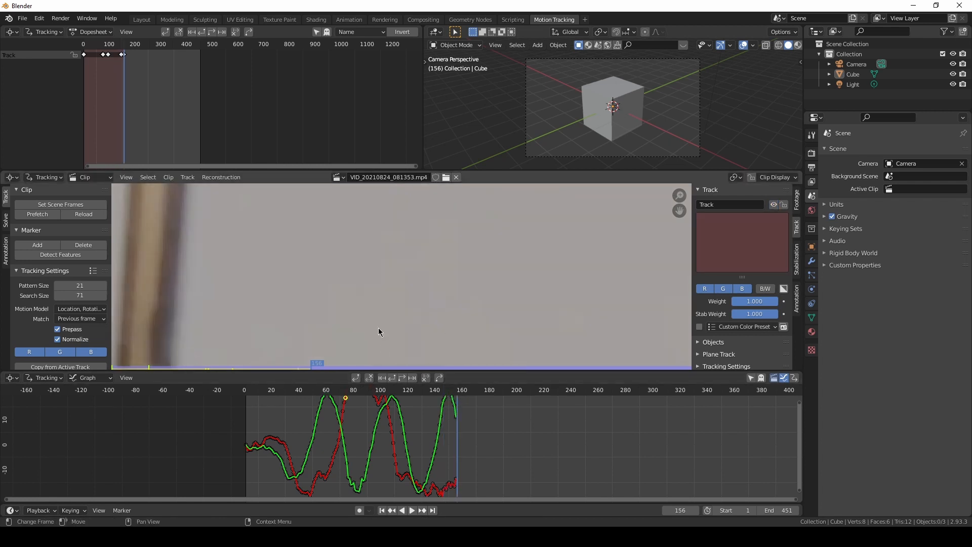
At frame 156, move the marker back onto the red dot and continue tracking forwards.
scroll(378, 327, down, 5)
middle_drag(363, 254, 479, 329)
scroll(420, 286, up, 4)
scroll(430, 286, up, 2)
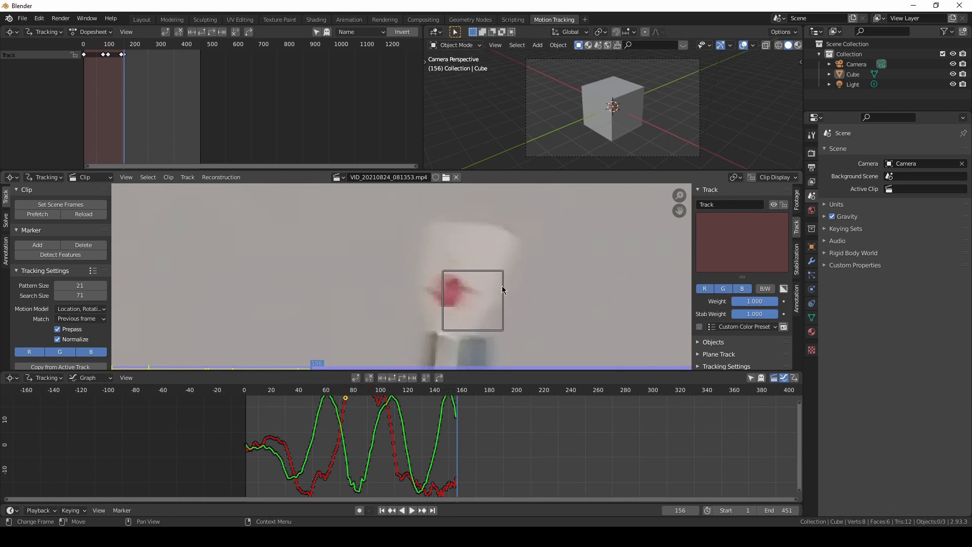
drag(501, 288, 475, 276)
scroll(484, 292, down, 3)
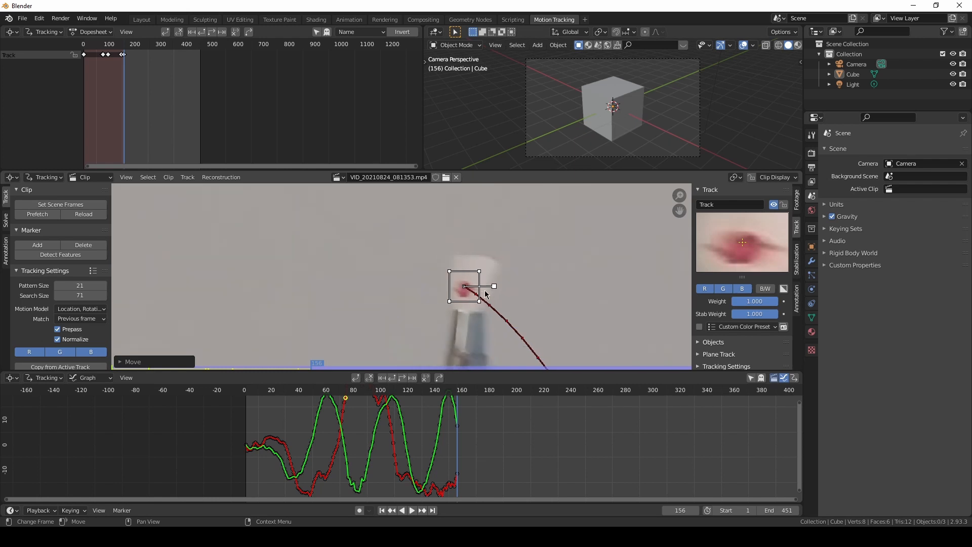
key(ctrl+t)
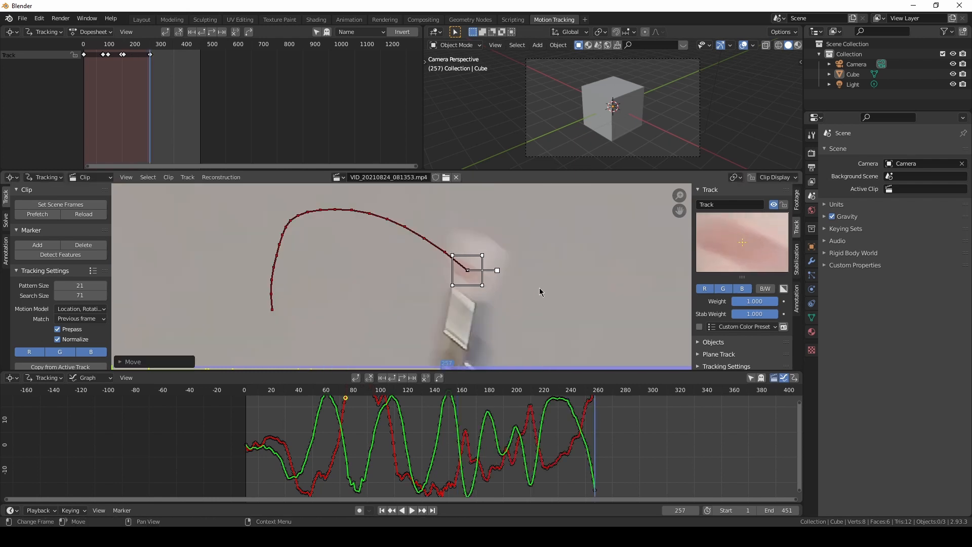
Resume tracking from frame 257 and recentre the marker on the red dot at frame 269.
key(ctrl+t)
middle_drag(570, 317, 587, 203)
scroll(515, 292, down, 4)
middle_drag(614, 307, 551, 231)
scroll(512, 293, up, 4)
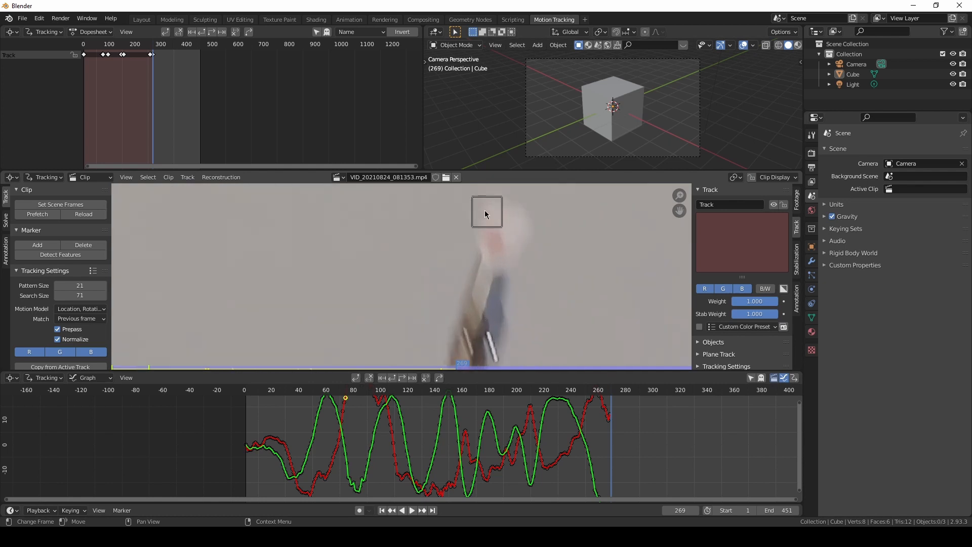
scroll(485, 214, up, 2)
drag(499, 229, 513, 274)
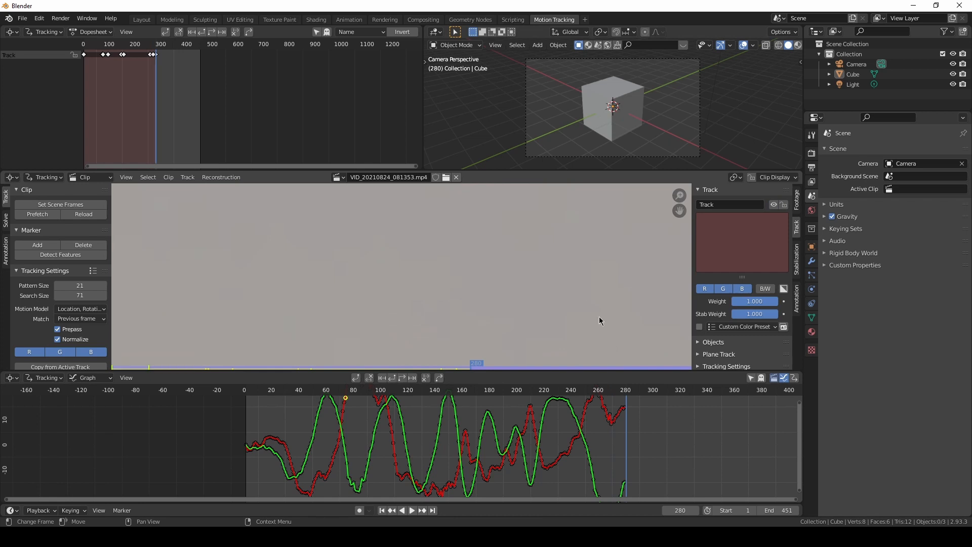
Realign the marker with the red dot at frames 280 and 324, resuming forward tracking after each correction.
middle_drag(600, 317, 593, 253)
scroll(557, 269, down, 5)
middle_drag(600, 319, 495, 267)
scroll(460, 250, up, 4)
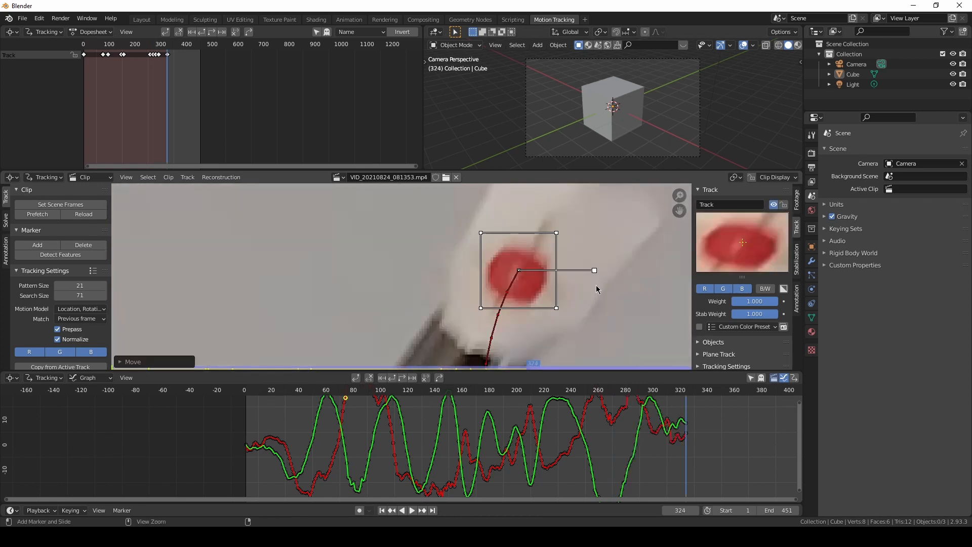
key(ctrl+t)
At frame 354, move the marker onto the blurred red dot and fine-tune its position.
scroll(547, 293, down, 10)
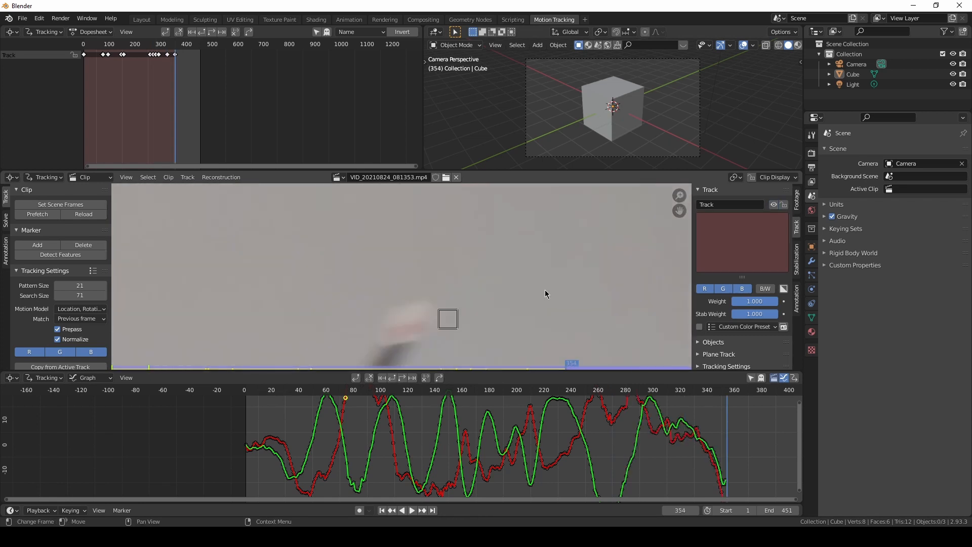
scroll(476, 303, up, 6)
middle_drag(534, 332, 533, 309)
key(g)
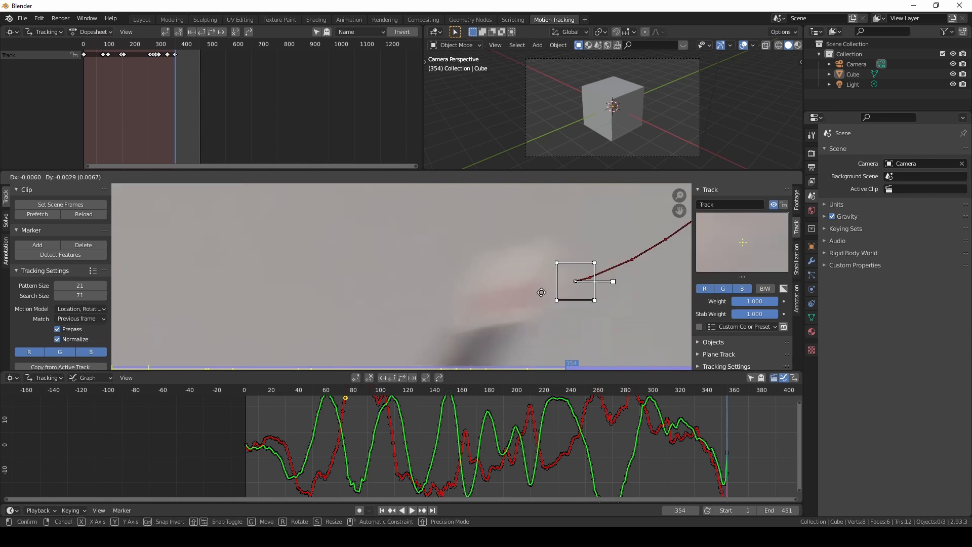
click(492, 310)
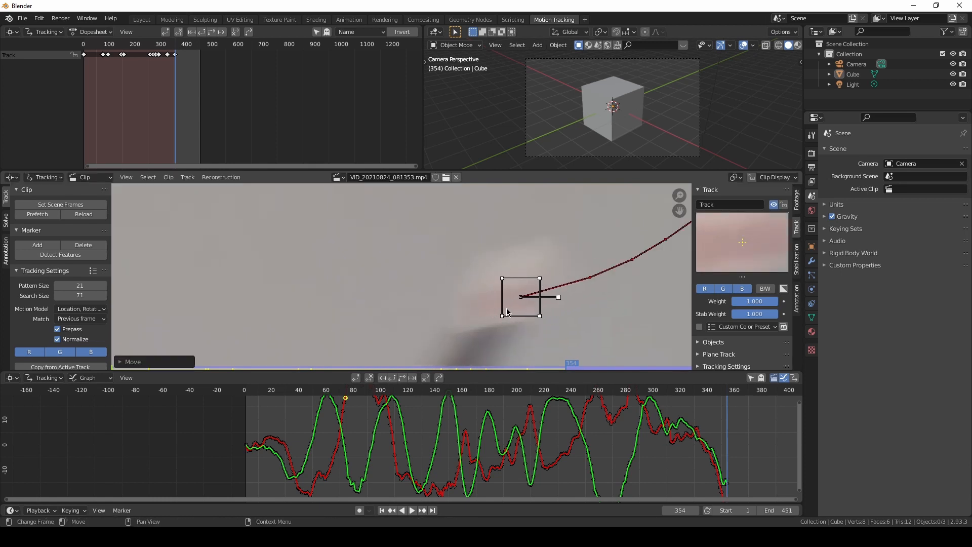
key(g)
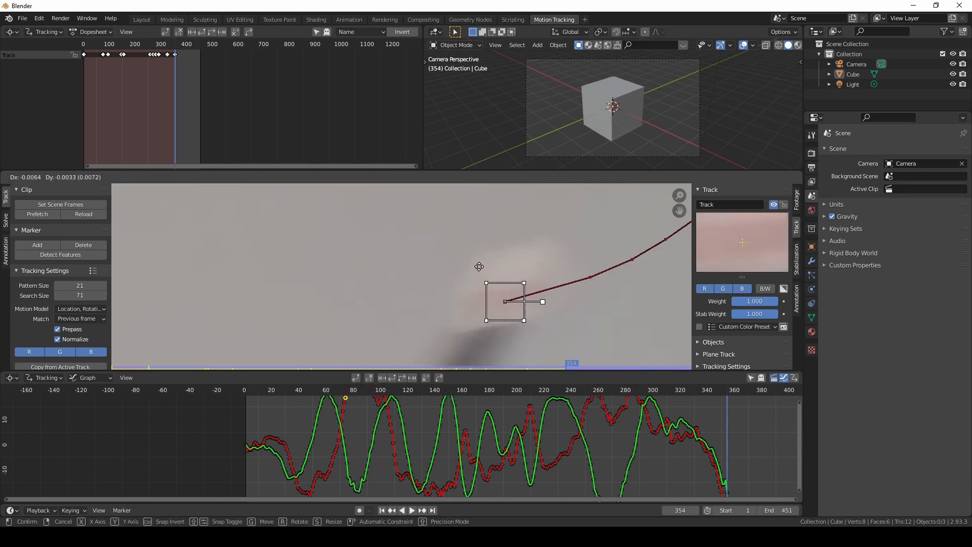
click(476, 263)
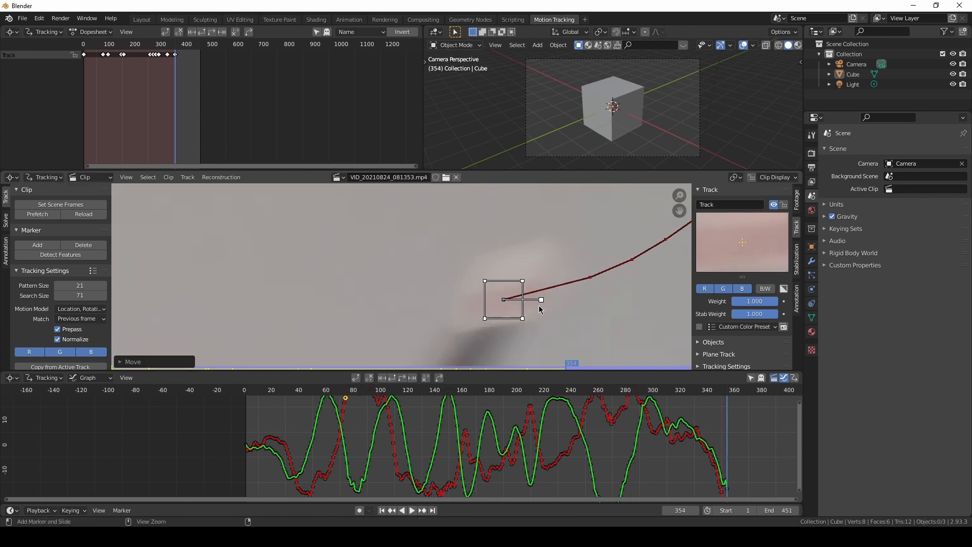
Place the marker on the blurred wand tip at frame 356 and complete the track through frame 451.
key(Right)
key(Right)
scroll(494, 310, down, 5)
middle_drag(481, 327, 557, 292)
scroll(517, 287, up, 6)
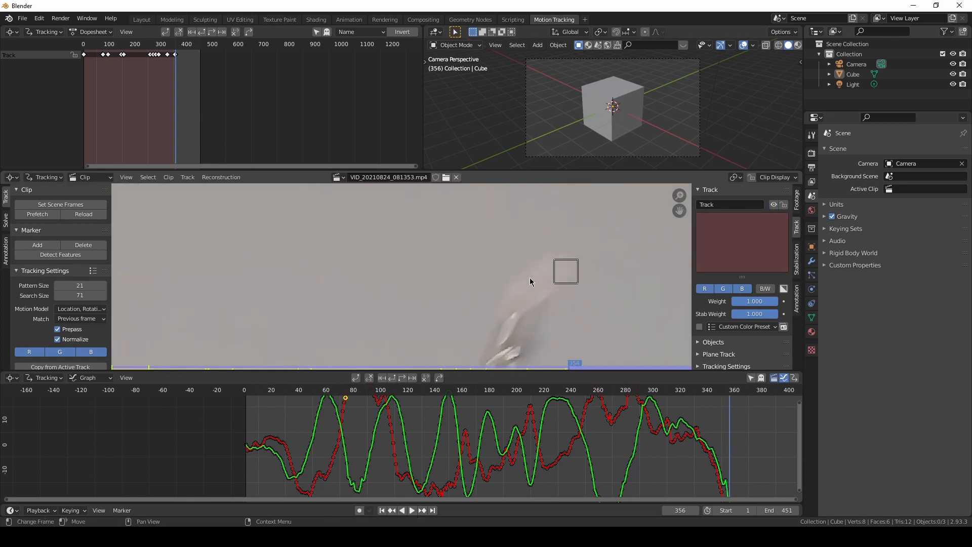
drag(576, 275, 502, 311)
scroll(518, 324, down, 5)
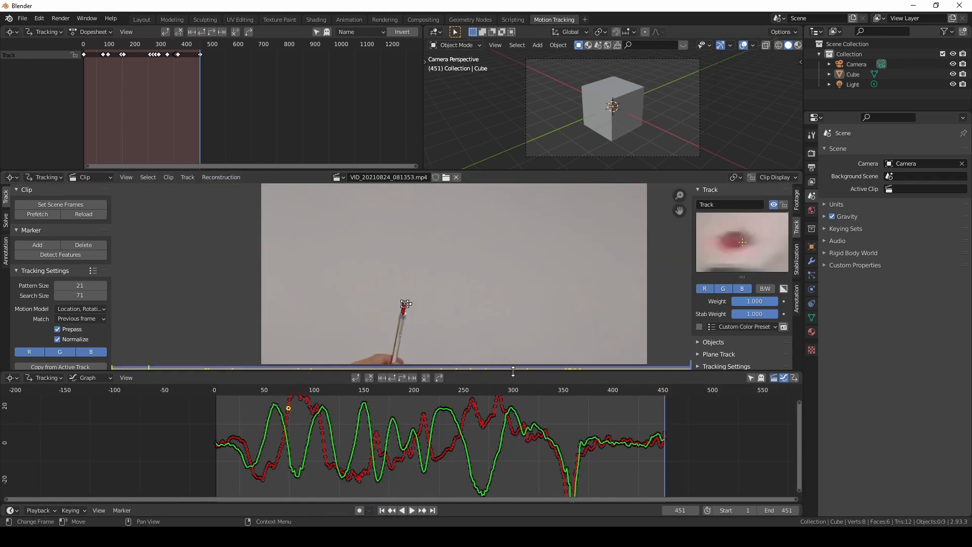
Enlarge the clip view and return to frame 2 for a closer look at the marker.
drag(513, 372, 514, 430)
mouse_move(392, 444)
mouse_down()
mouse_move(387, 461)
mouse_move(656, 458)
mouse_move(218, 459)
mouse_up()
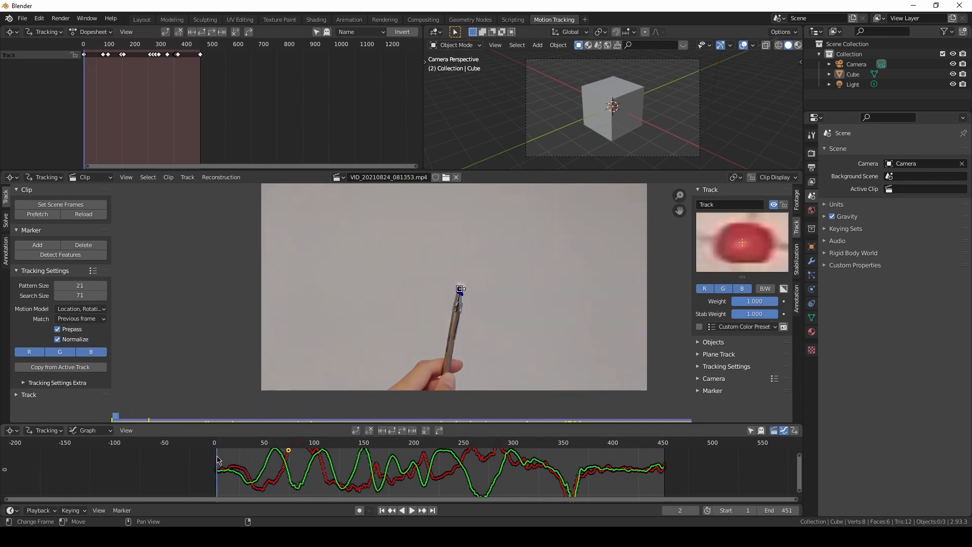
scroll(445, 275, up, 5)
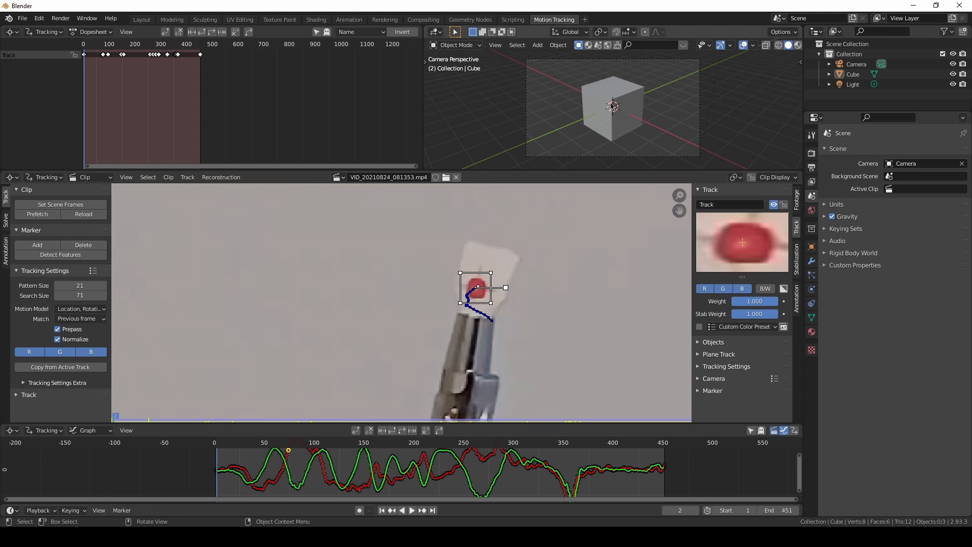
Link an empty to the wand-tip track using the Geometry solve options.
click(7, 220)
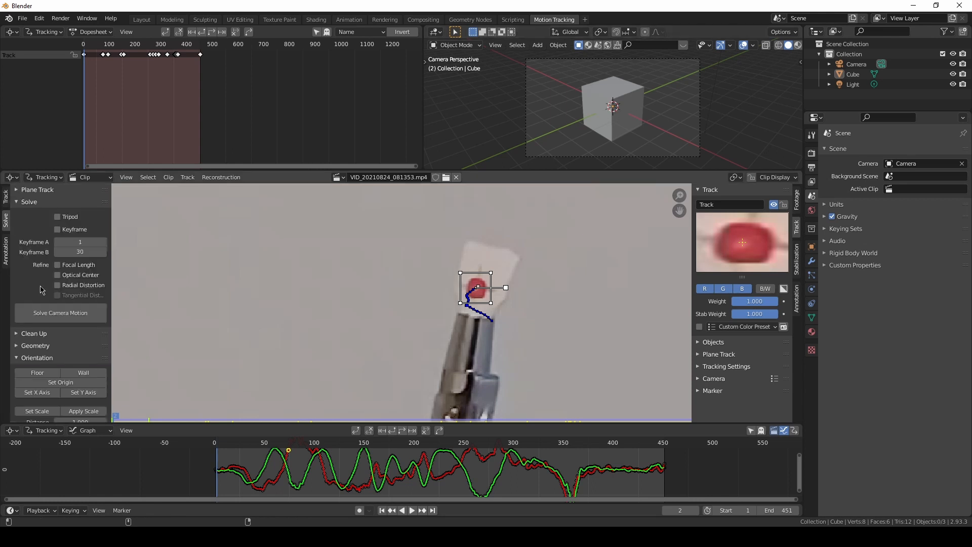
click(37, 349)
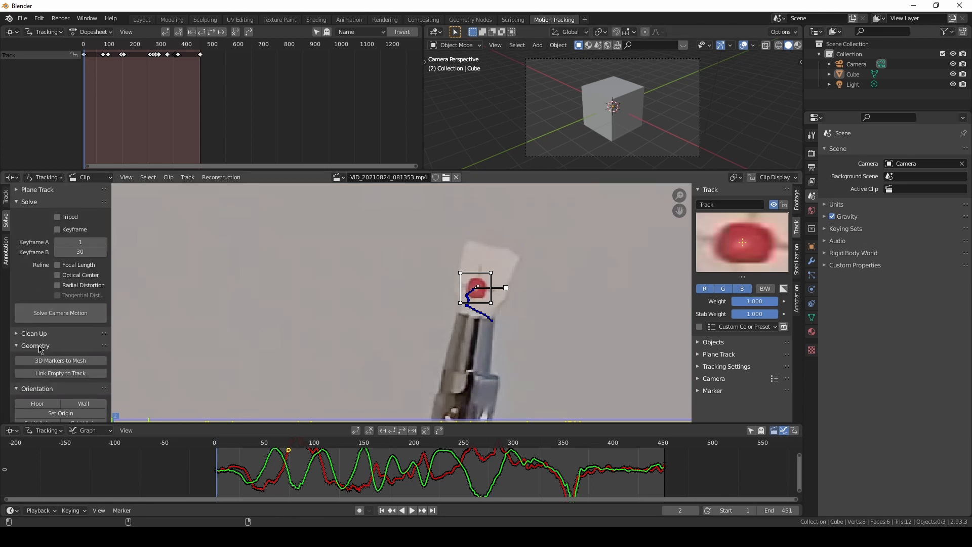
click(54, 375)
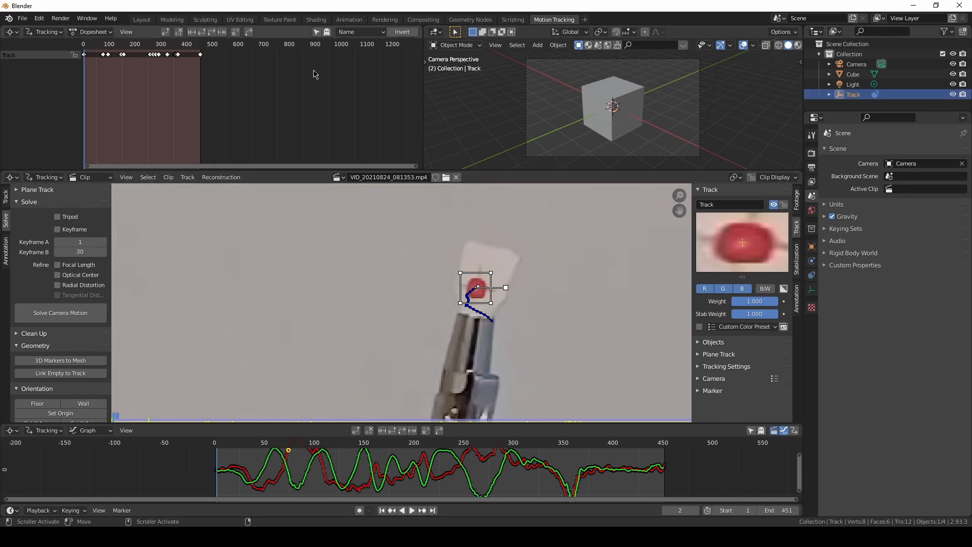
Delete the default cube in the Layout workspace.
click(141, 20)
click(427, 227)
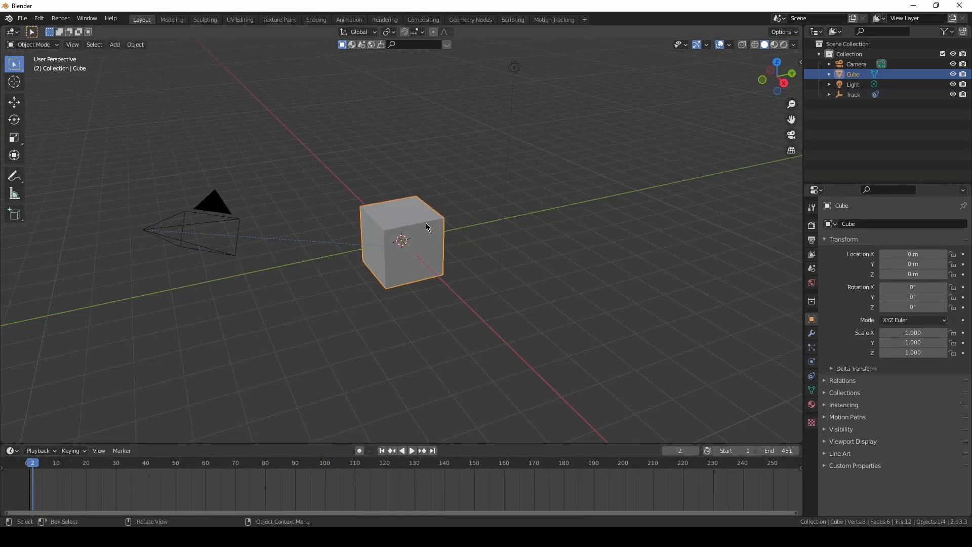
key(Delete)
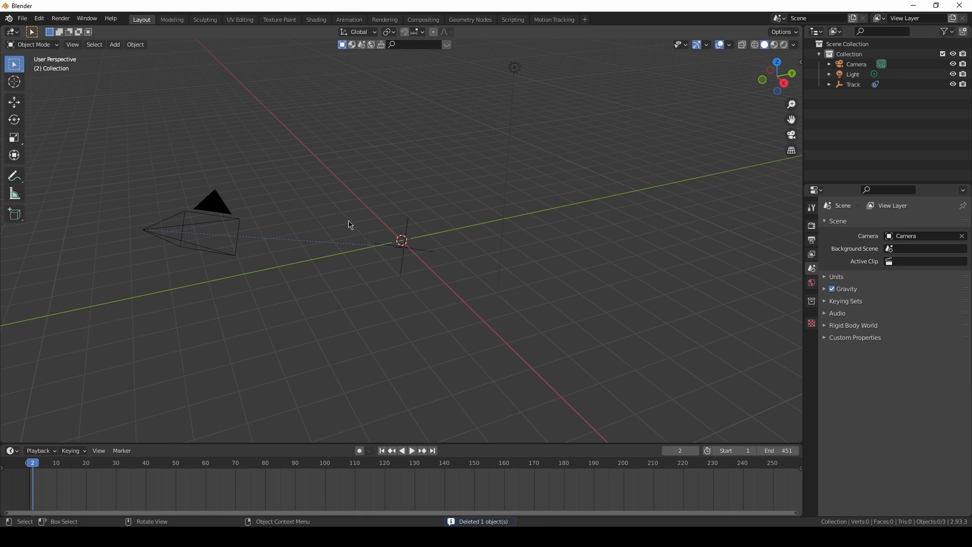
Scrub the timeline to frame 168 to check the empty's motion, and view the scene through the camera.
middle_drag(347, 220, 435, 329)
click(418, 463)
drag(419, 466, 528, 465)
key(KP_0)
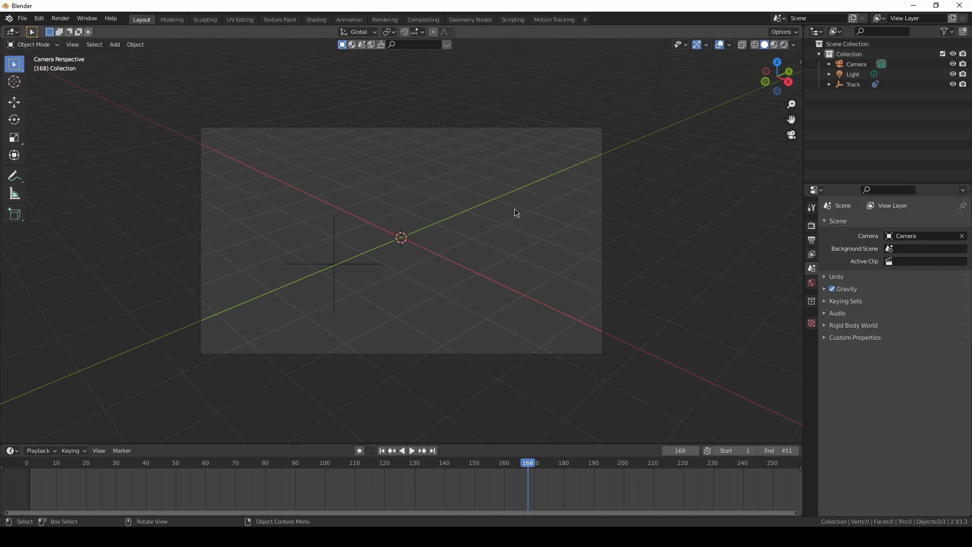
Add VID_20210824_081353.mp4 as the camera's background movie clip and play it to compare the empty with the wand tip.
click(594, 131)
click(811, 361)
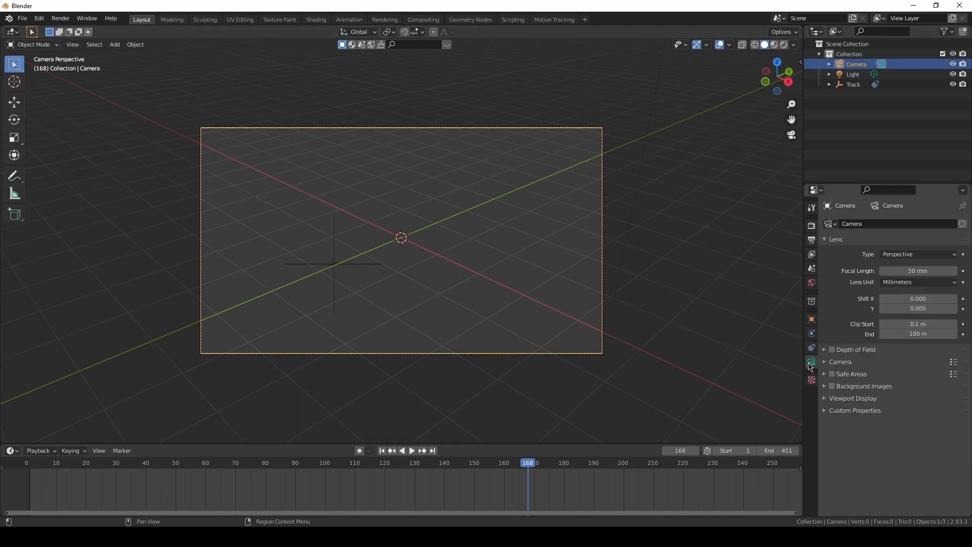
click(829, 386)
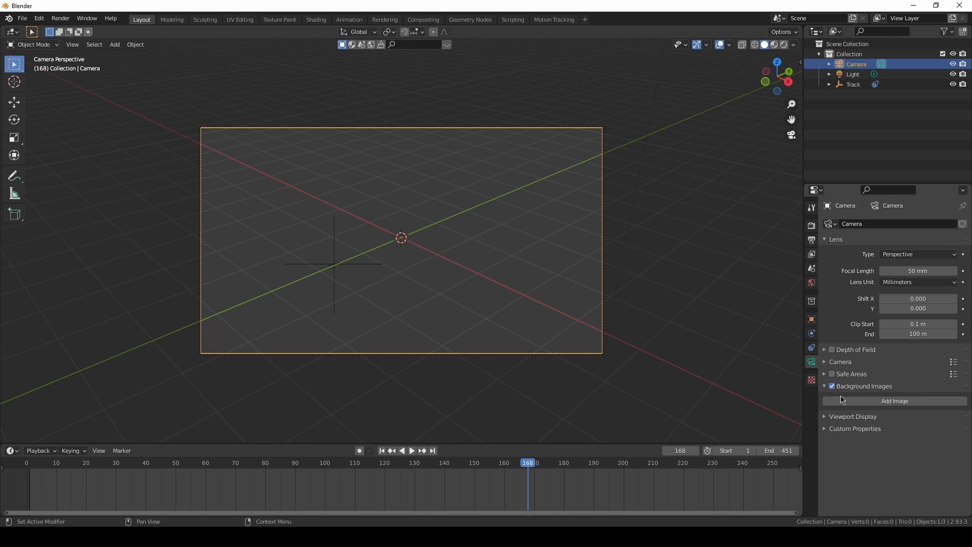
click(895, 402)
click(932, 431)
click(832, 459)
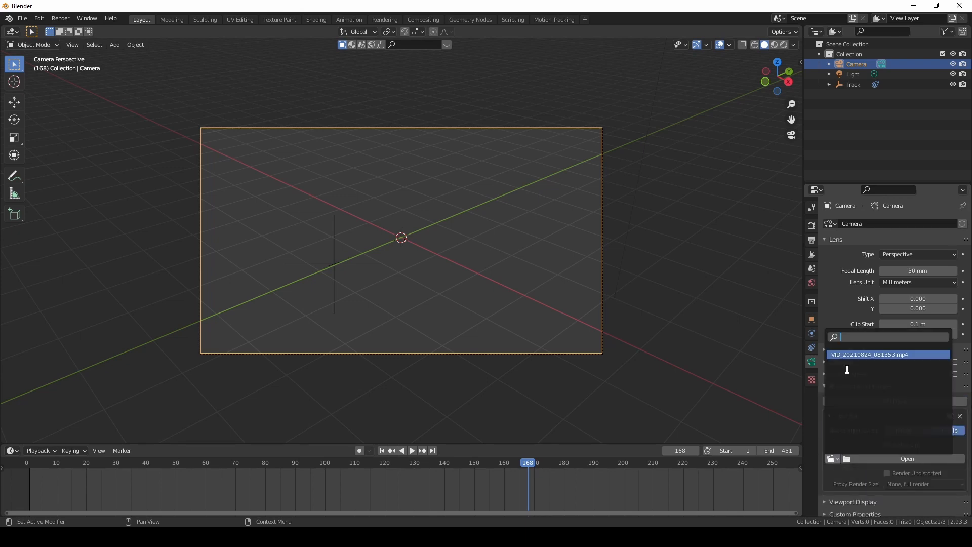
click(856, 358)
drag(390, 462, 151, 466)
key(space)
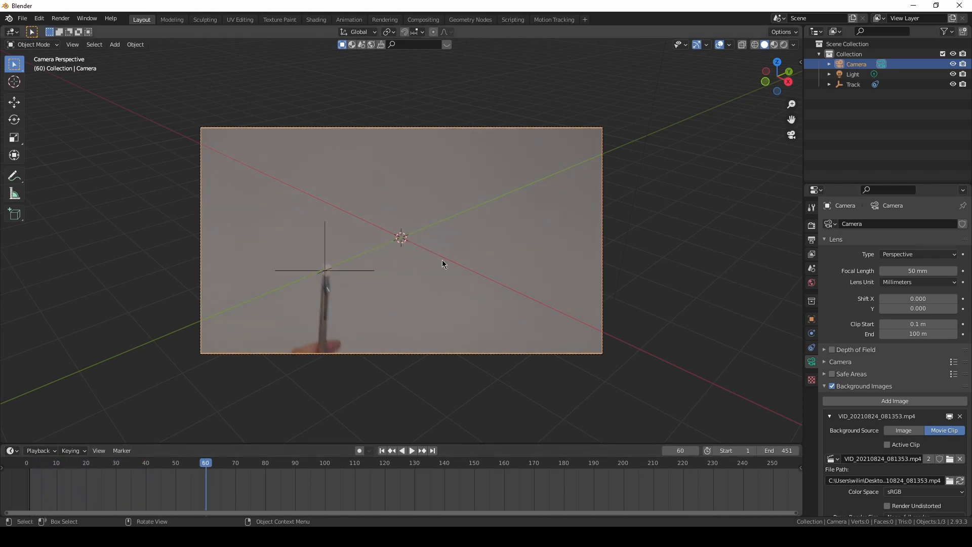
Add a UV sphere, scale it to about 0.28, and apply its scale.
click(656, 221)
key(shift+a)
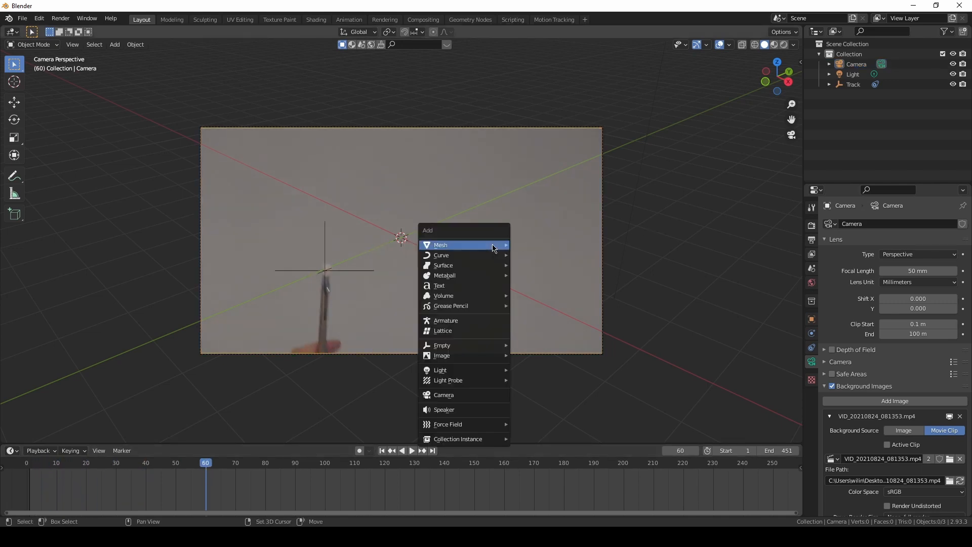
mouse_move(493, 247)
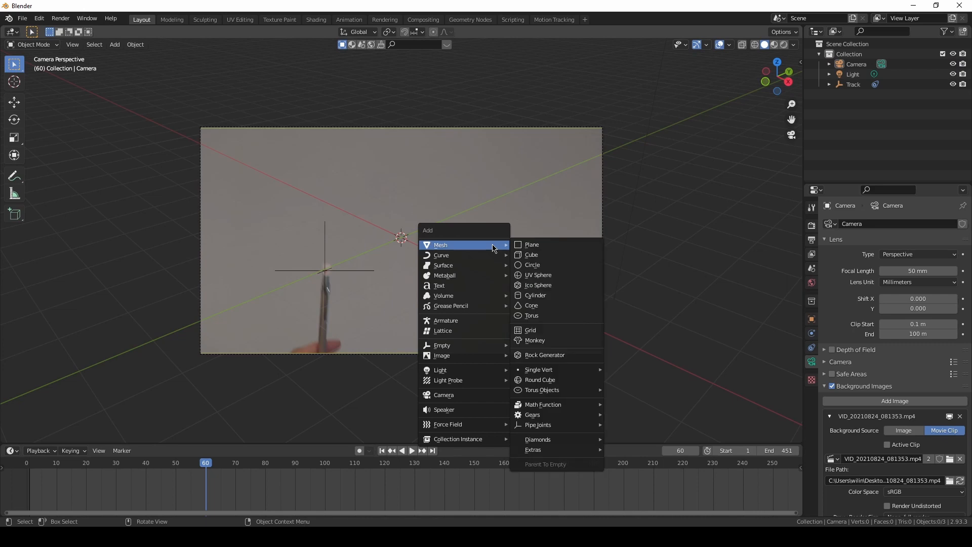
click(549, 279)
key(s)
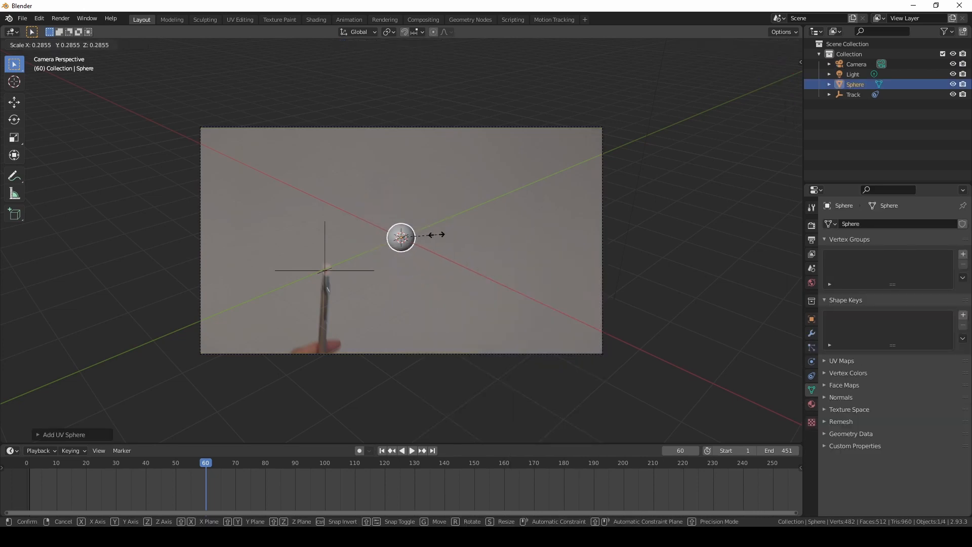
click(435, 235)
key(ctrl+a)
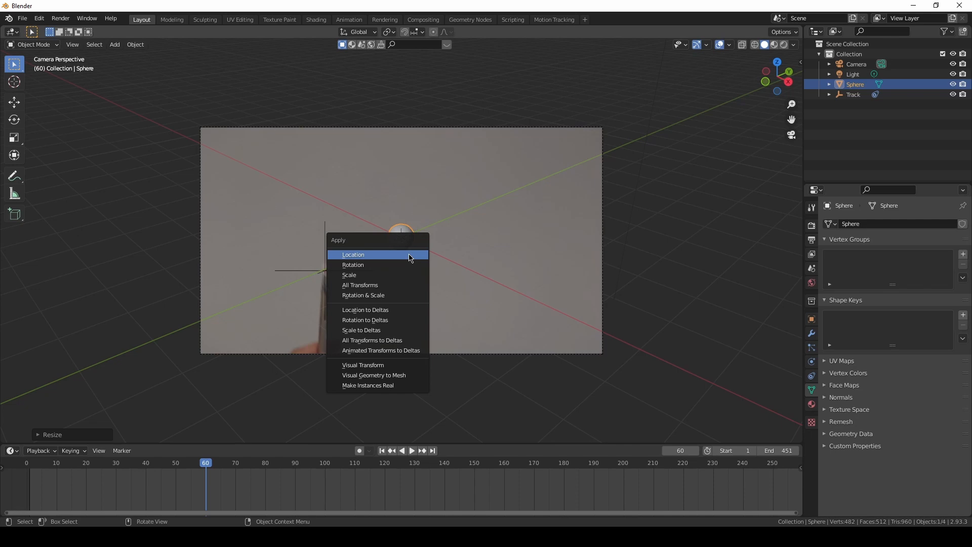
click(400, 274)
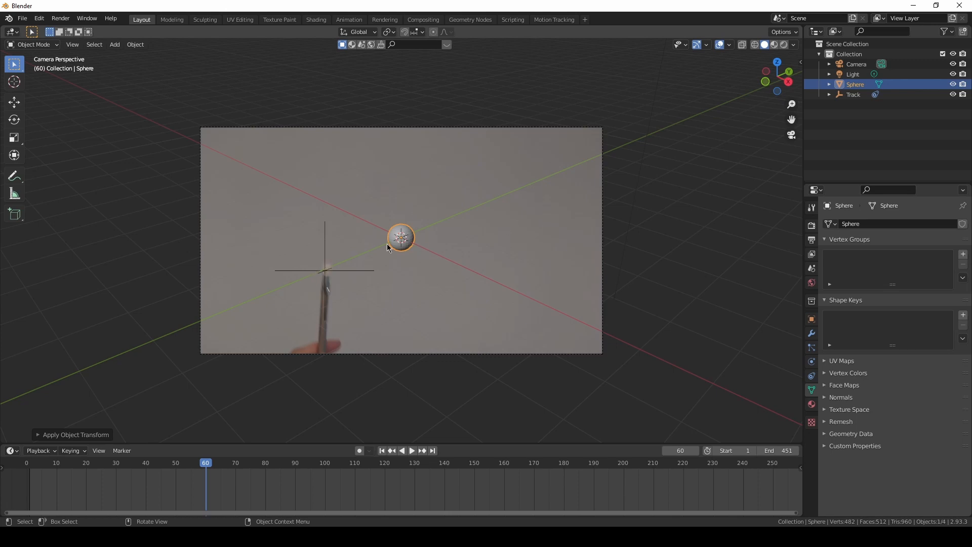
Snap the 3D cursor to the Track empty at the wand tip and move the sphere onto the cursor.
click(325, 237)
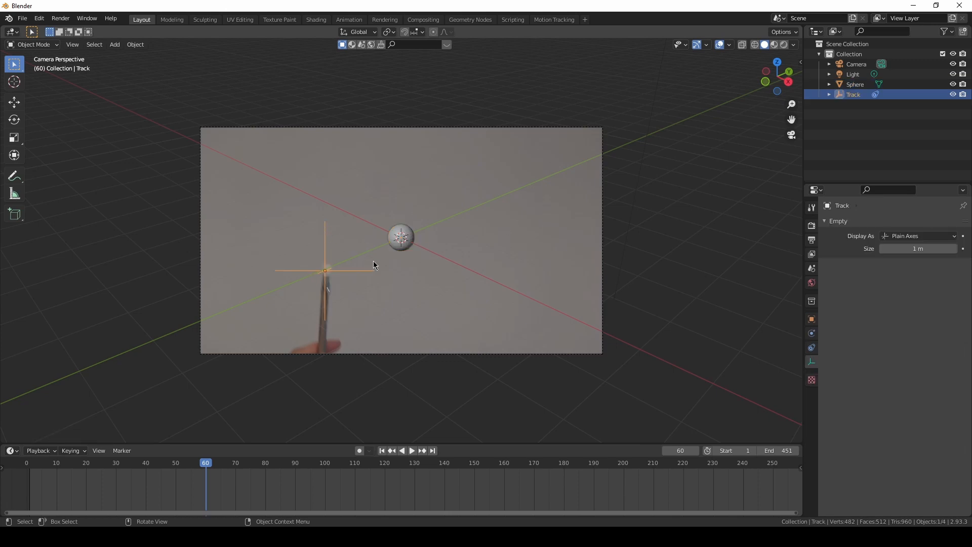
key(shift+s)
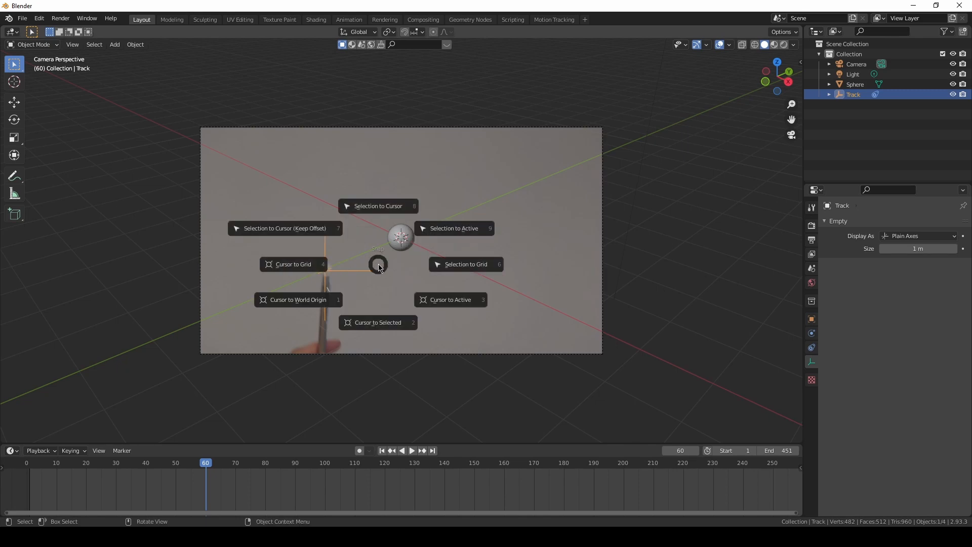
click(384, 325)
click(408, 238)
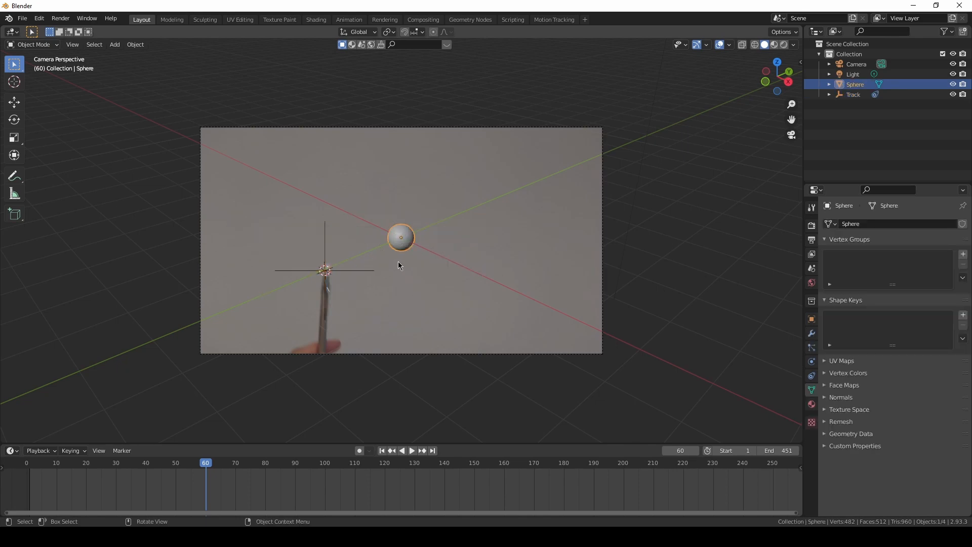
key(shift+s)
click(389, 203)
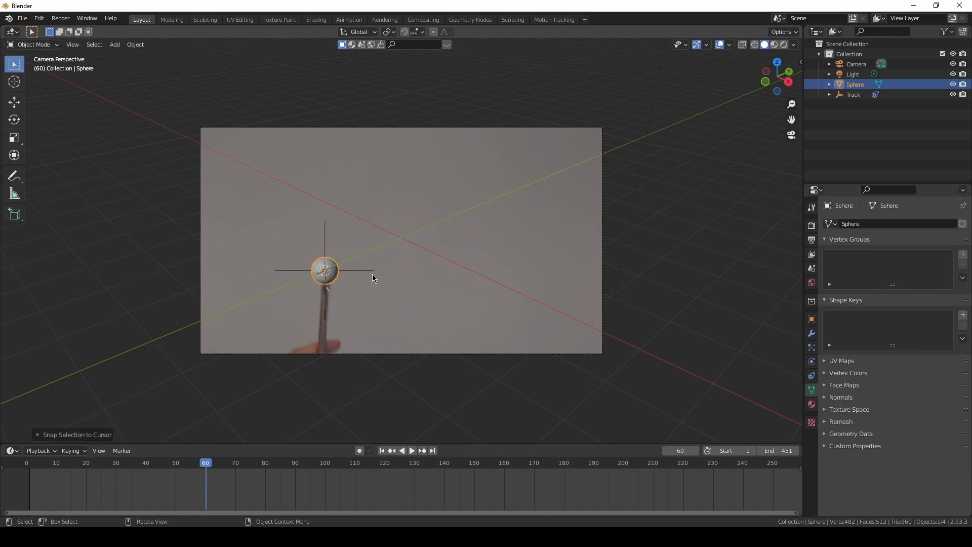
Undo snapping the sphere to the 3D cursor, keeping the sphere selected.
key(ctrl+z)
key(ctrl+z)
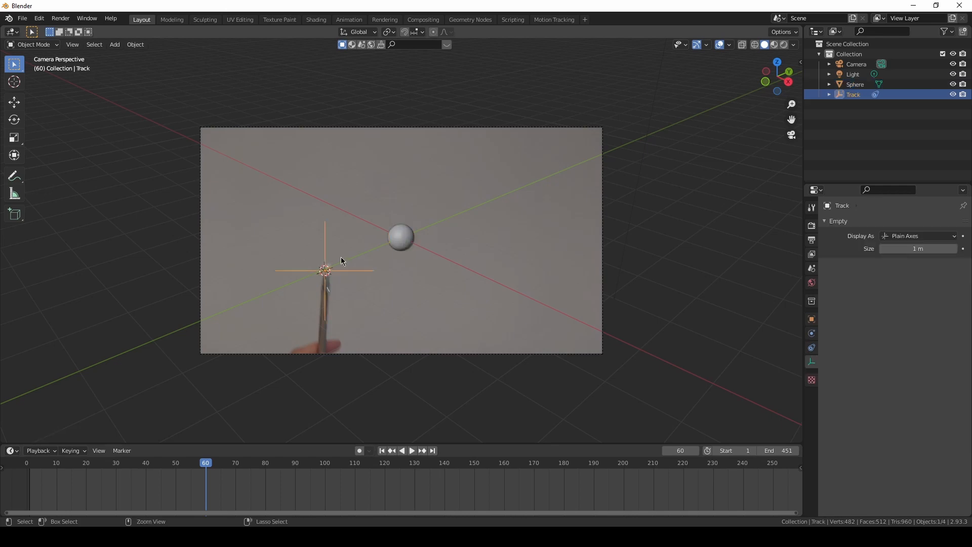
key(ctrl+z)
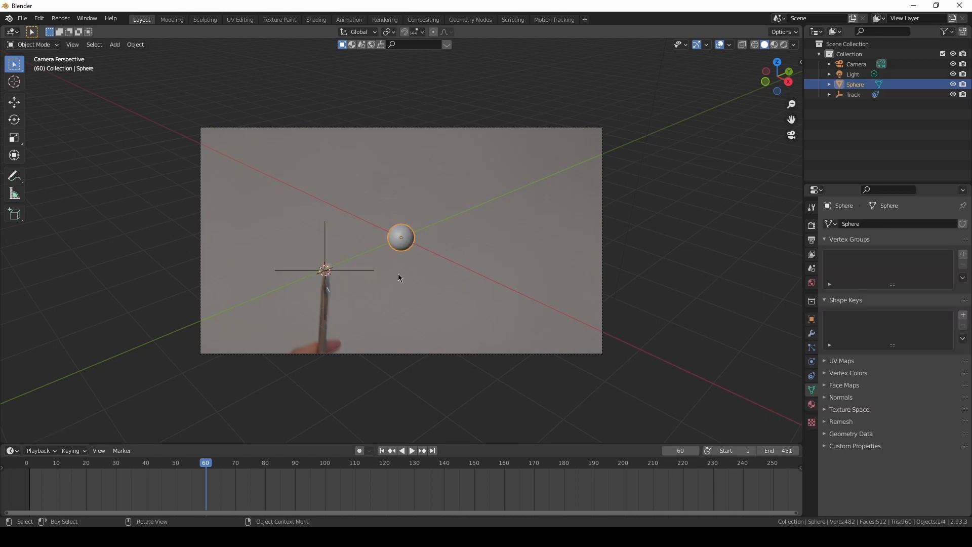
Add a Copy Location constraint to the sphere with Track as target, and play the animation from the start.
click(384, 237)
click(812, 376)
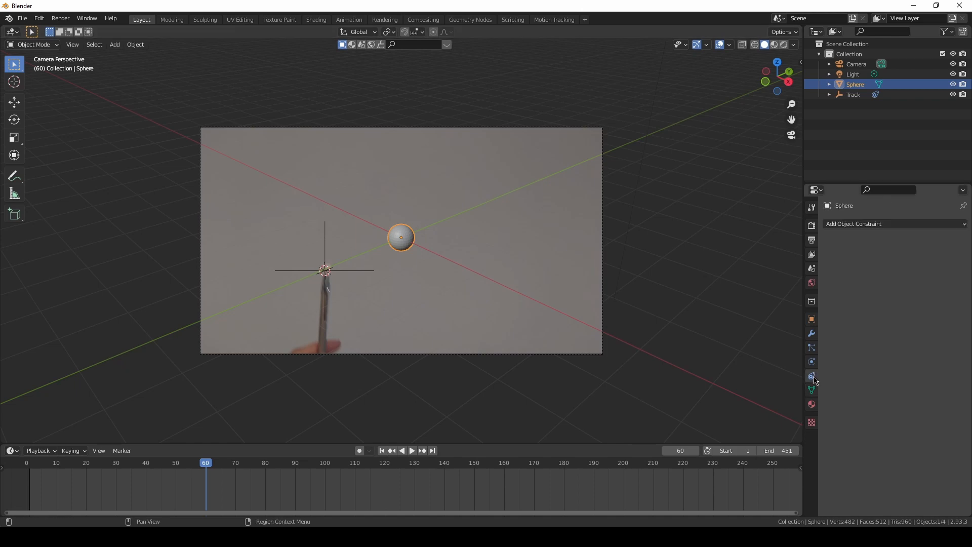
click(883, 224)
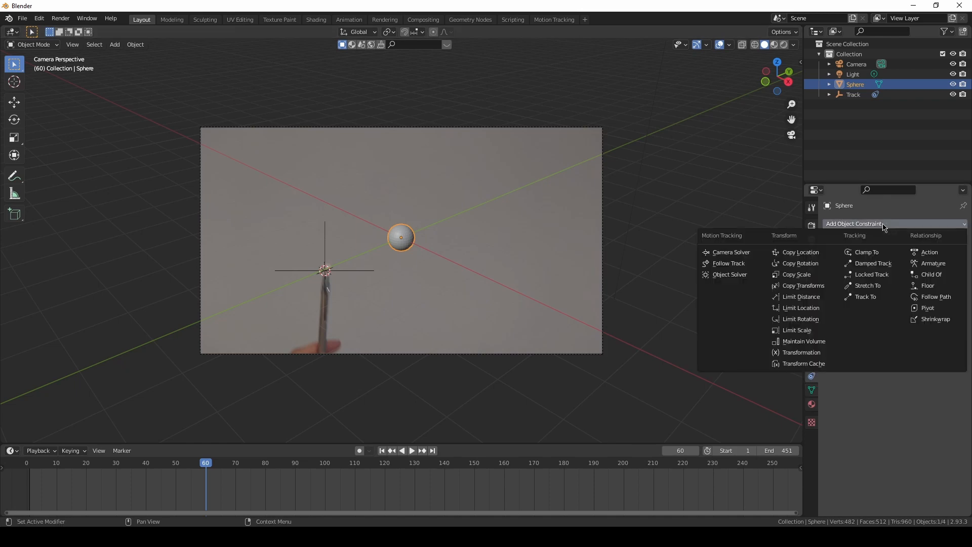
click(810, 253)
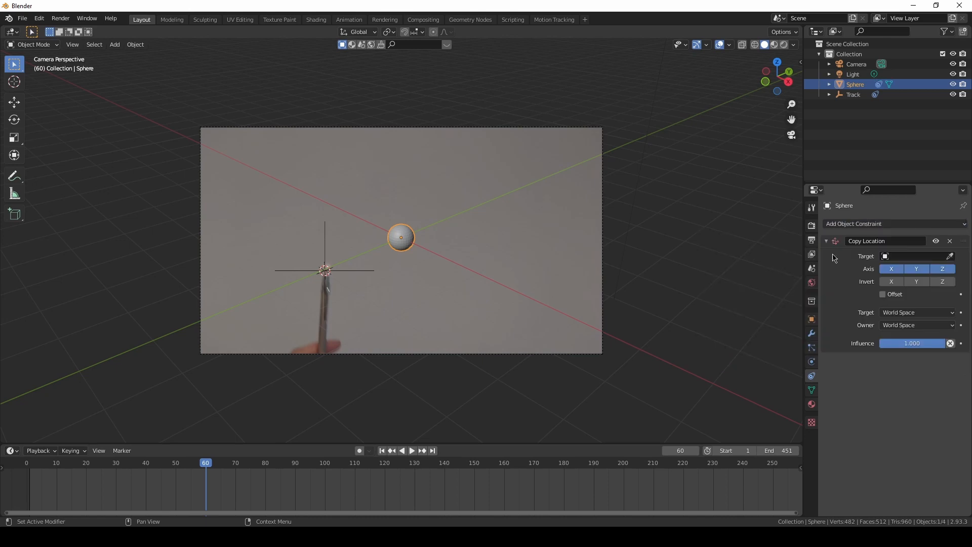
click(909, 256)
click(879, 302)
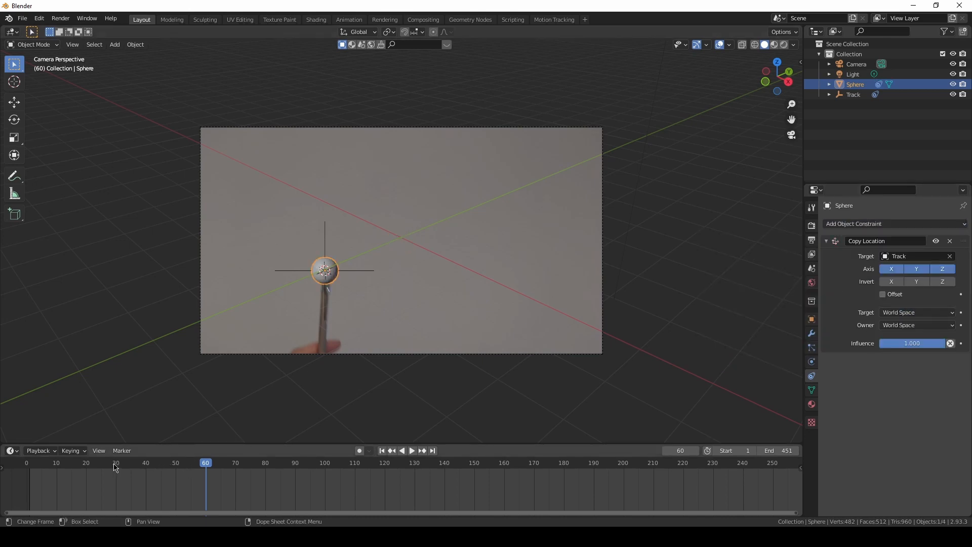
click(29, 469)
key(space)
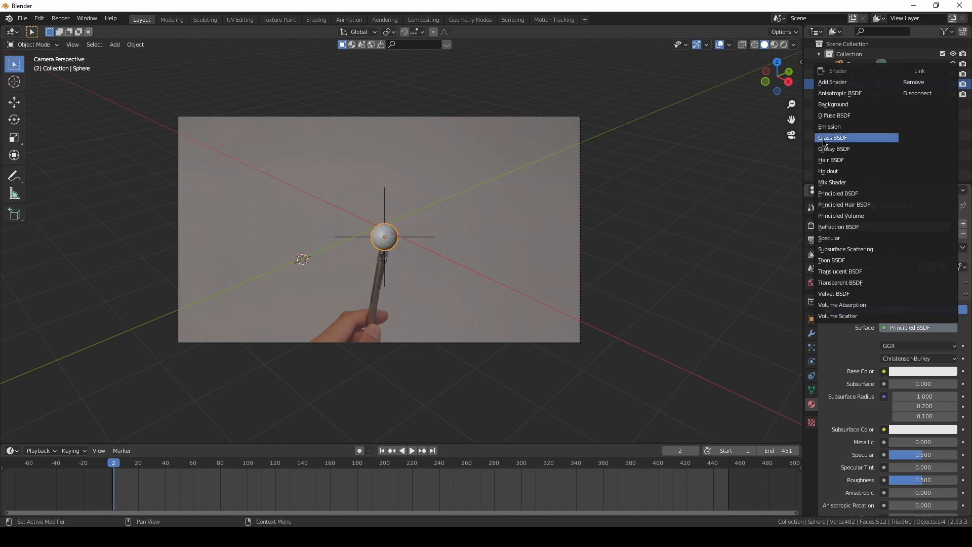
Make the sphere's material a blue Emission (hue 0.631, saturation 0.908) with strength 100 and the Alpha Blend mode.
click(832, 128)
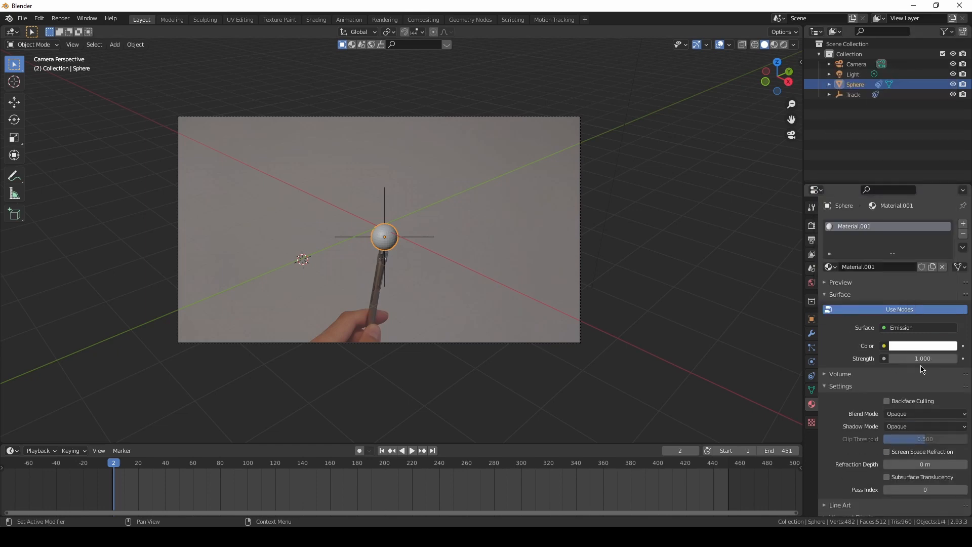
click(917, 347)
click(919, 238)
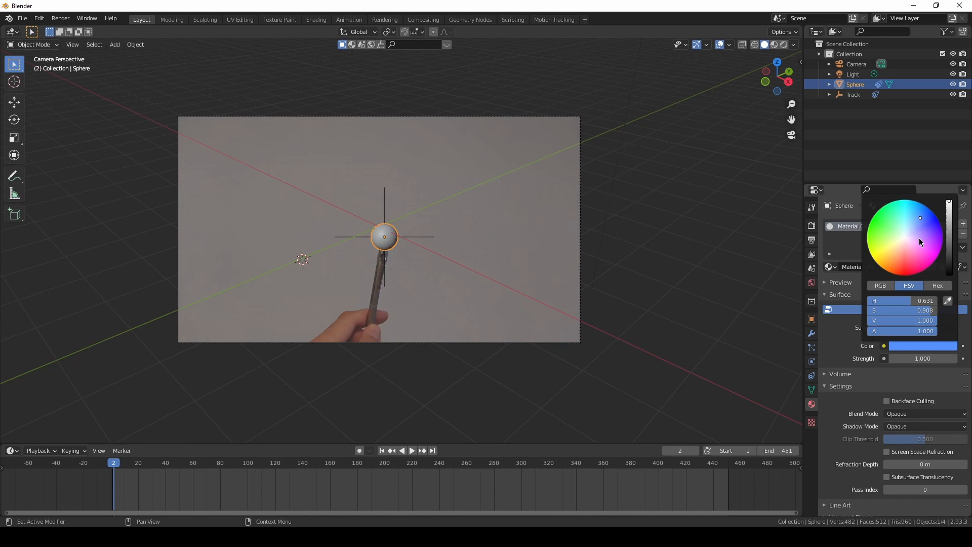
drag(904, 357, 944, 357)
click(884, 358)
click(913, 357)
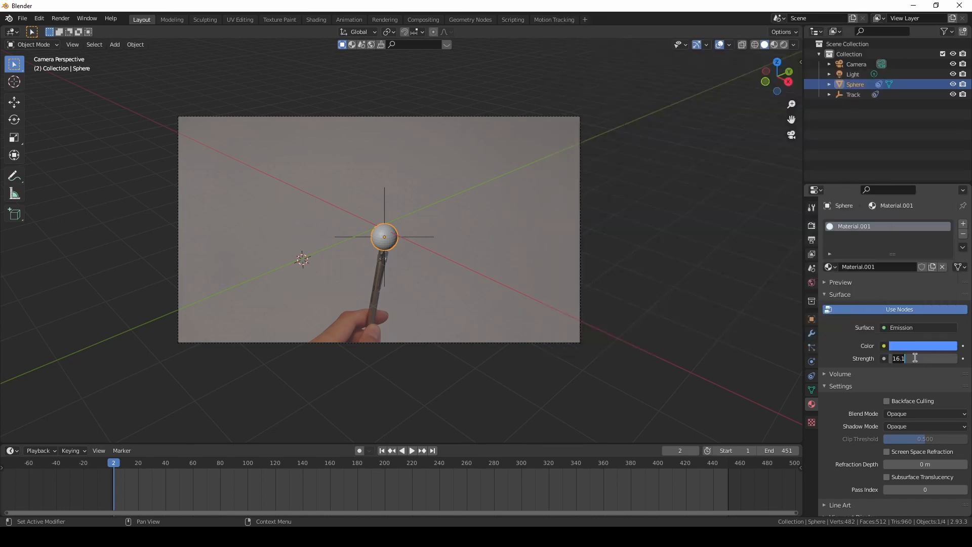
text(100)
key(Return)
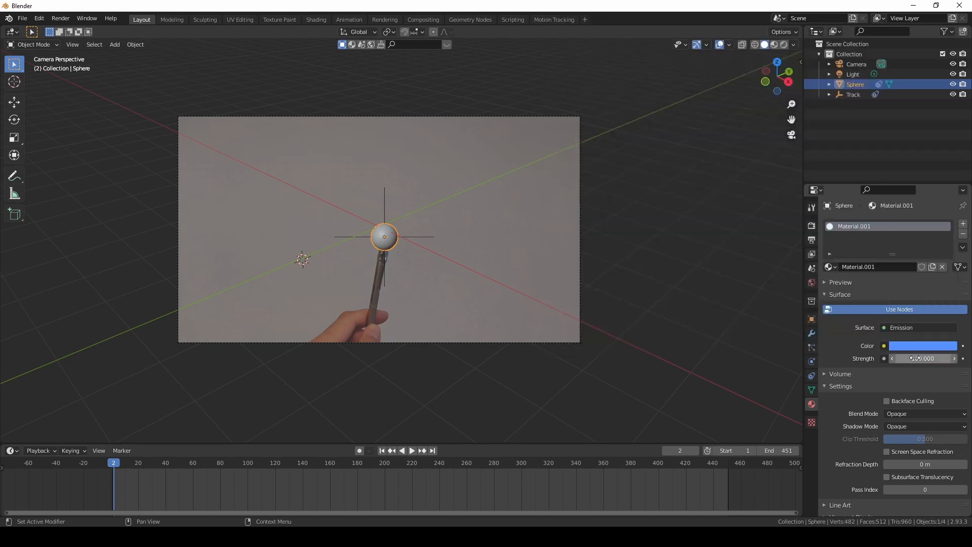
click(923, 414)
click(916, 459)
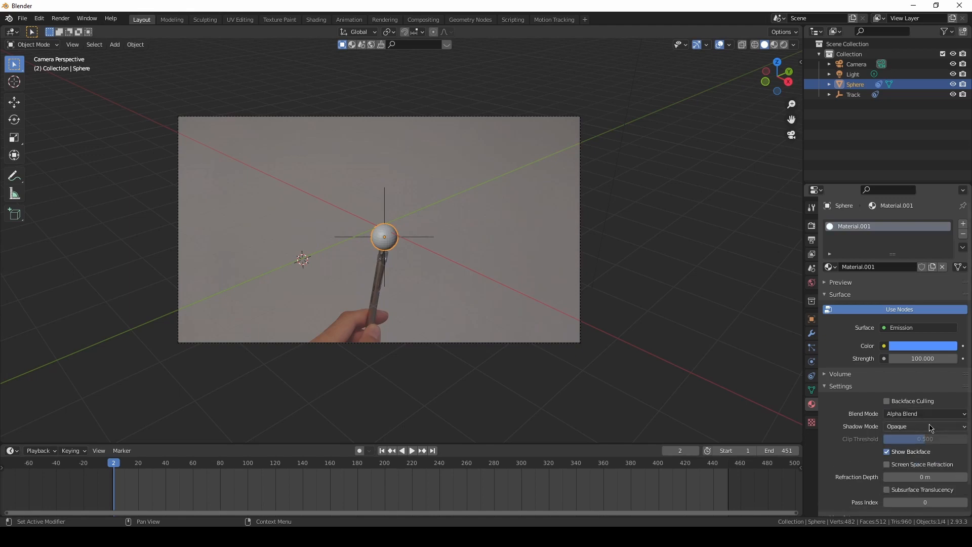
Enable Bloom and a transparent film background in the Eevee render settings, with the viewport in Material Preview.
click(775, 45)
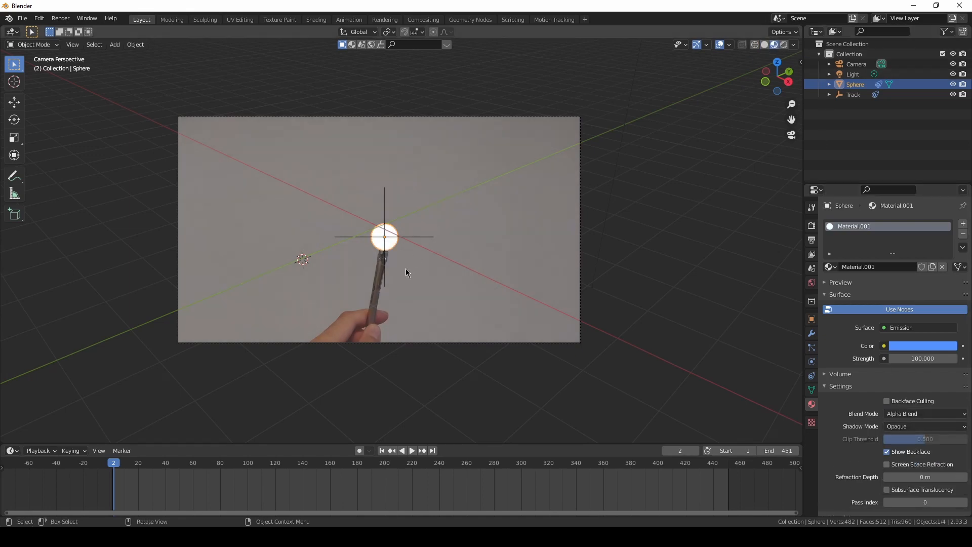
click(812, 225)
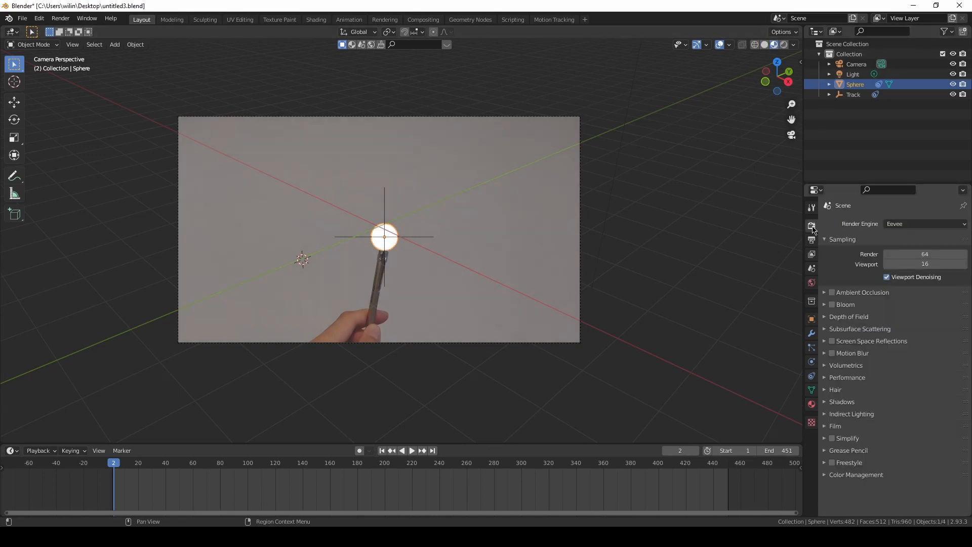
click(832, 305)
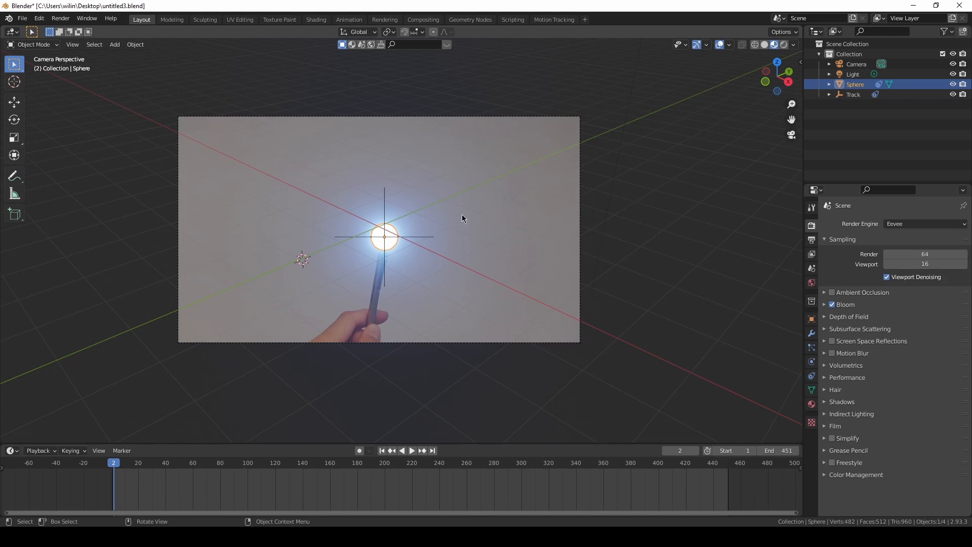
click(824, 427)
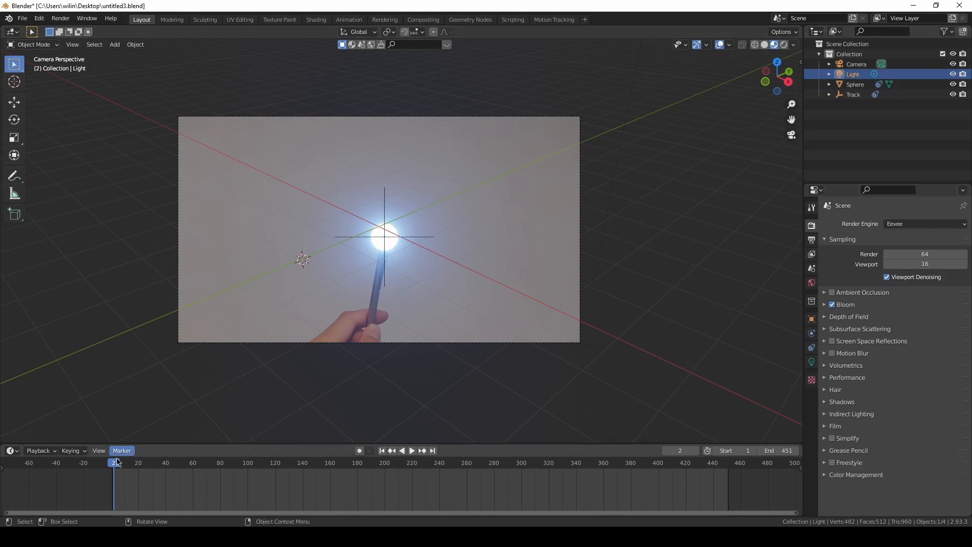
Scrub to frame 346, render that frame, and inspect the sphere's glow in the render result.
drag(115, 464, 584, 451)
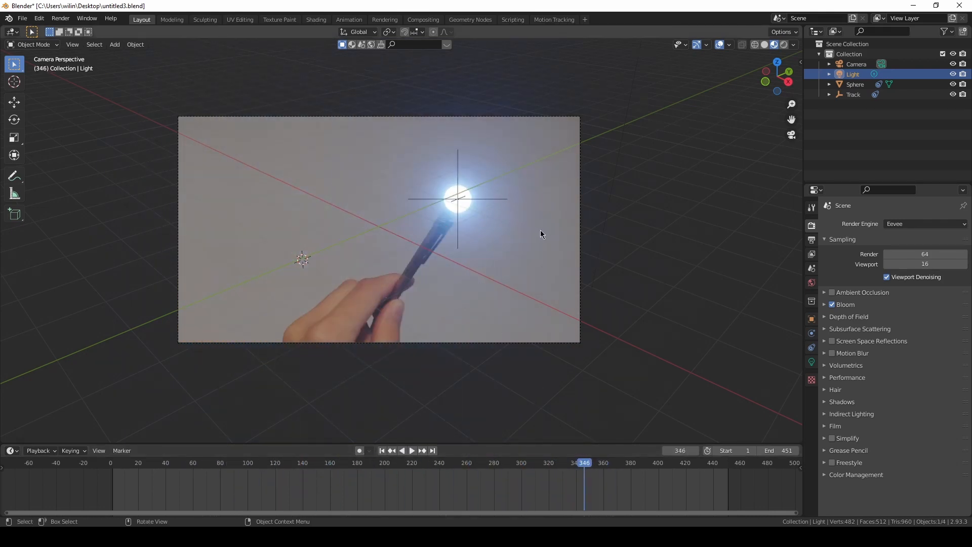
key(F12)
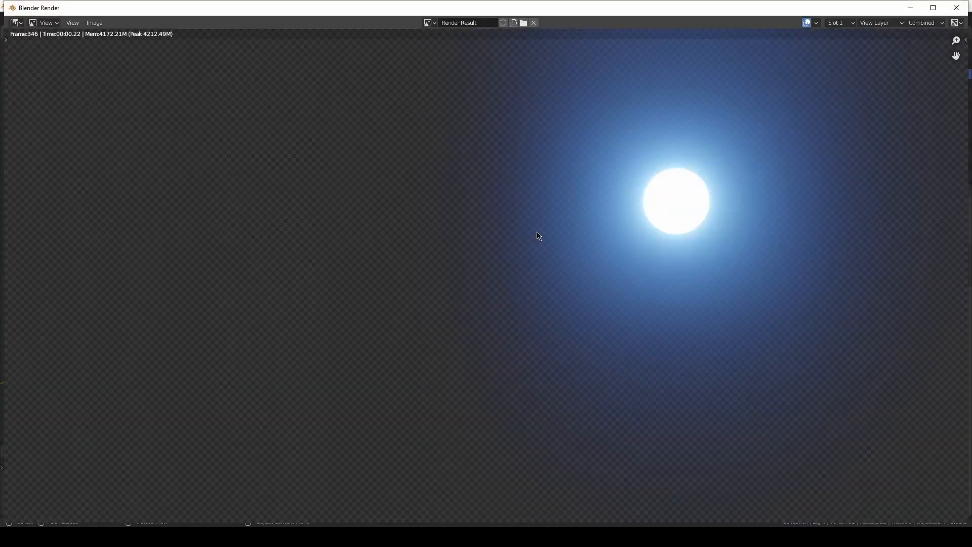
scroll(581, 238, up, 2)
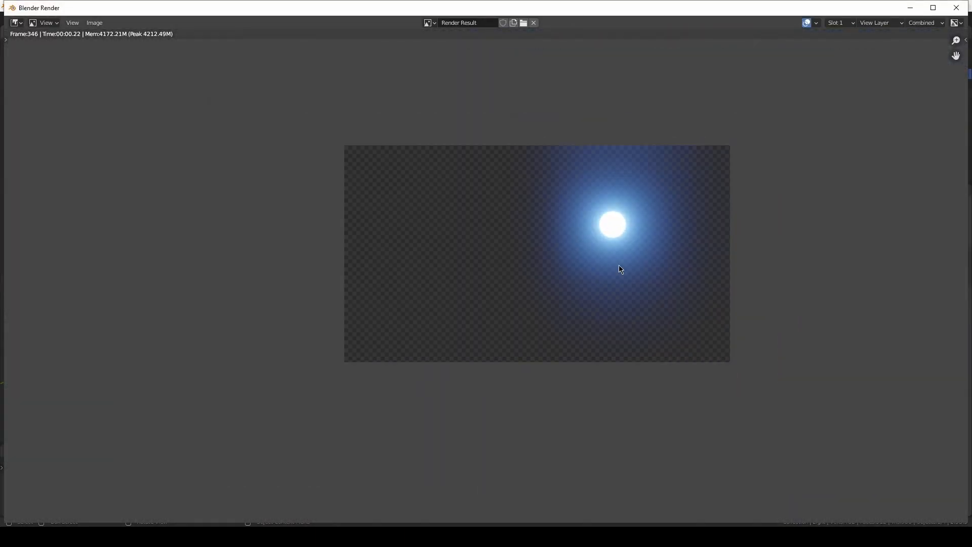
scroll(633, 234, up, 3)
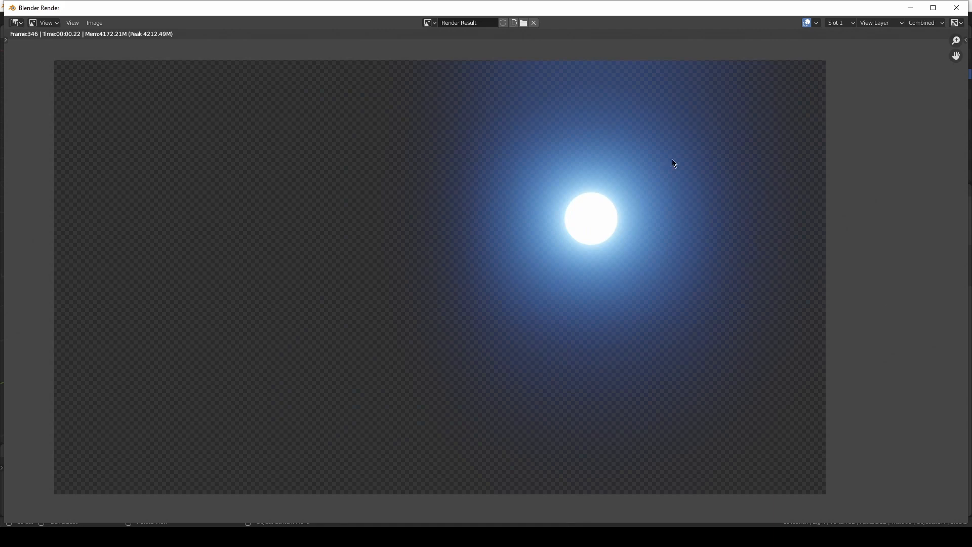
click(956, 8)
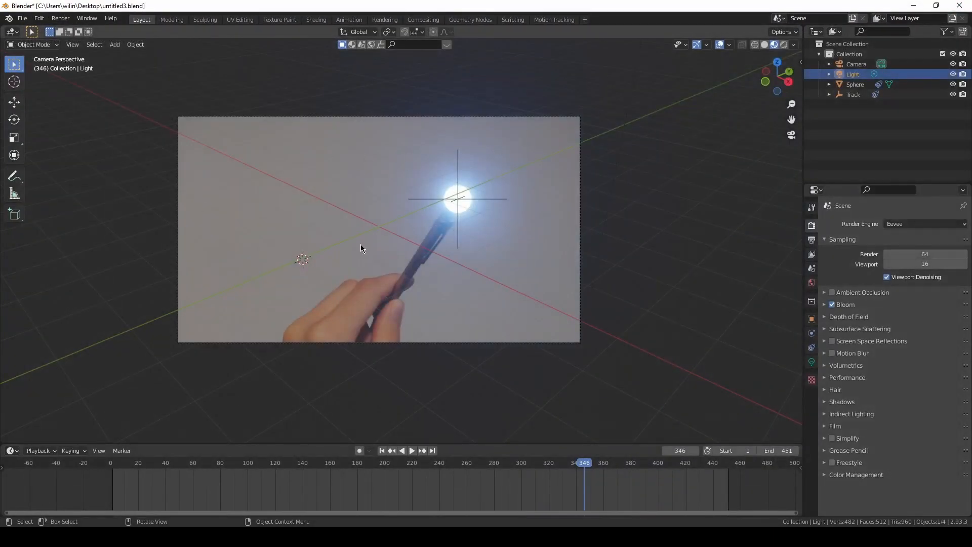
Enable nodes in the Compositing workspace and spread the Render Layers and Composite nodes apart.
click(423, 20)
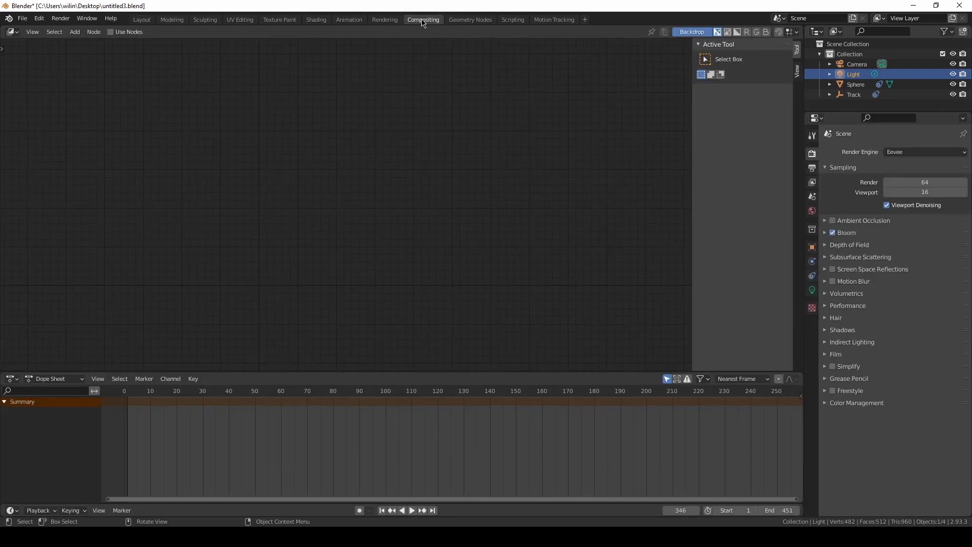
click(119, 32)
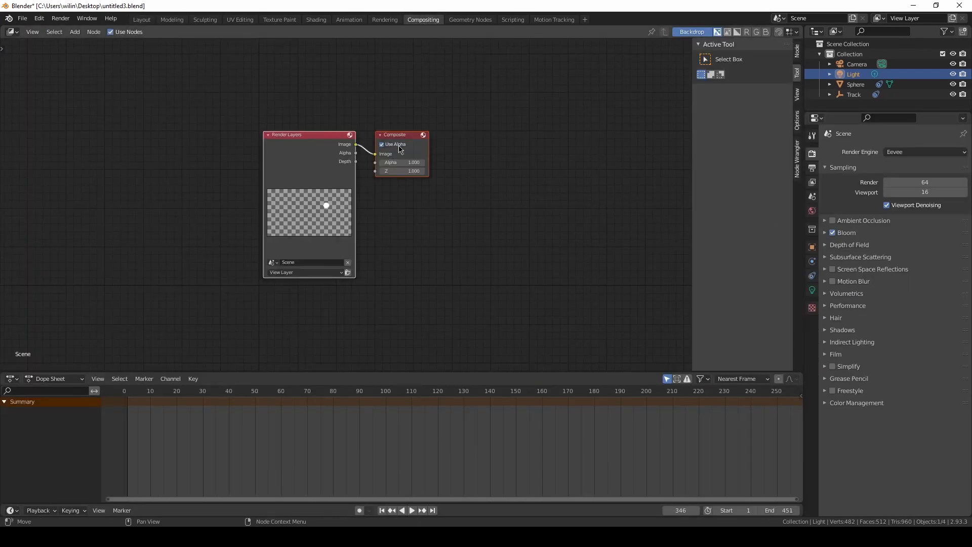
middle_drag(407, 143, 516, 148)
drag(508, 134, 620, 100)
click(578, 149)
drag(398, 135, 344, 111)
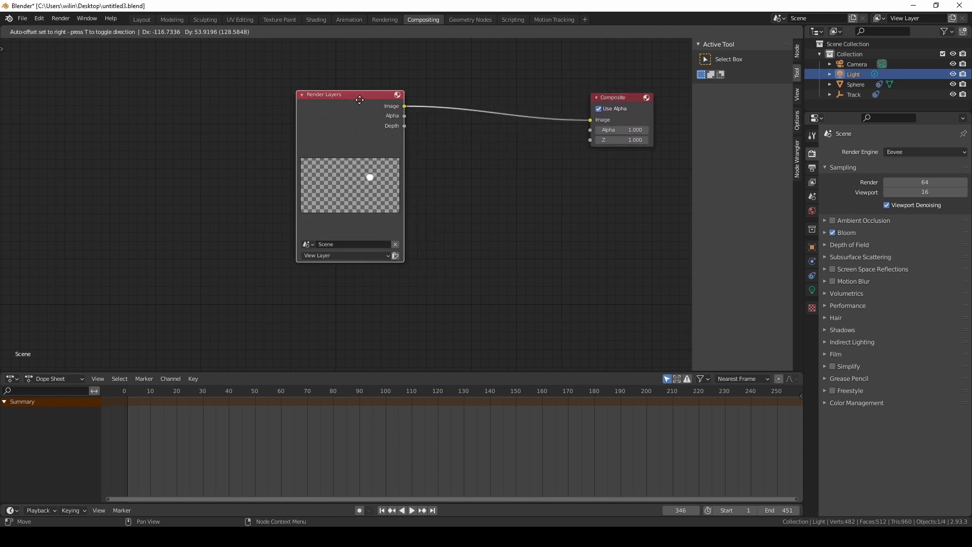
click(437, 183)
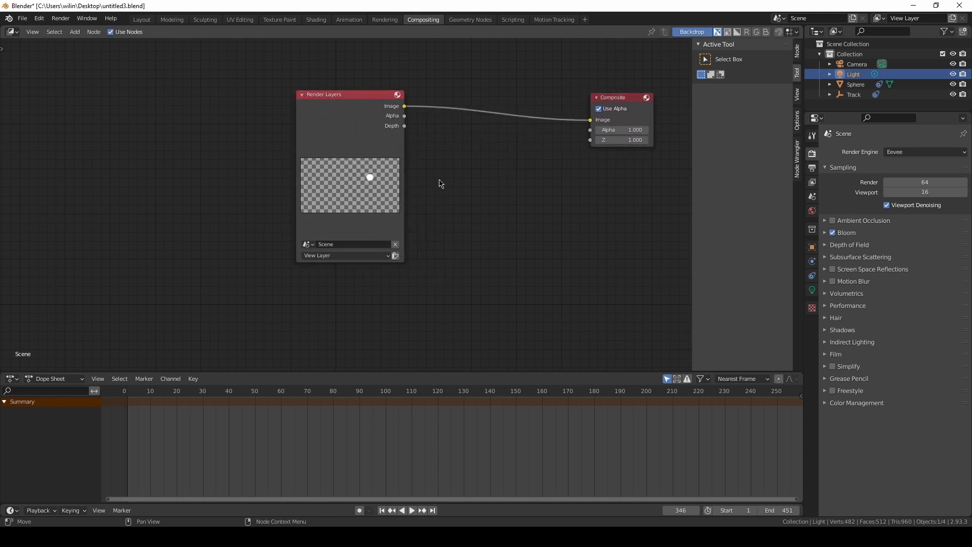
Add a Movie Clip node with the wand footage before the Render Layers node, and move Render Layers below it.
key(shift+a)
click(440, 179)
text(movi)
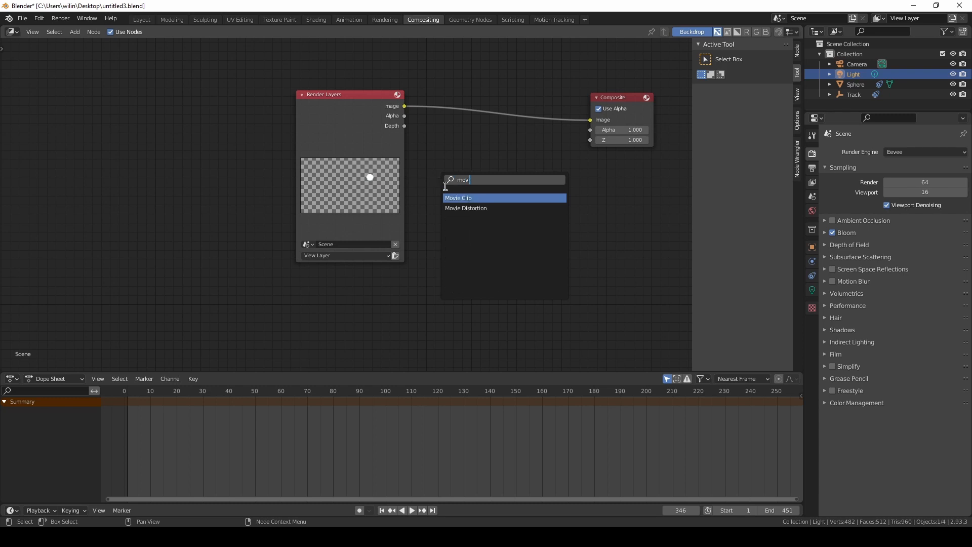
click(452, 197)
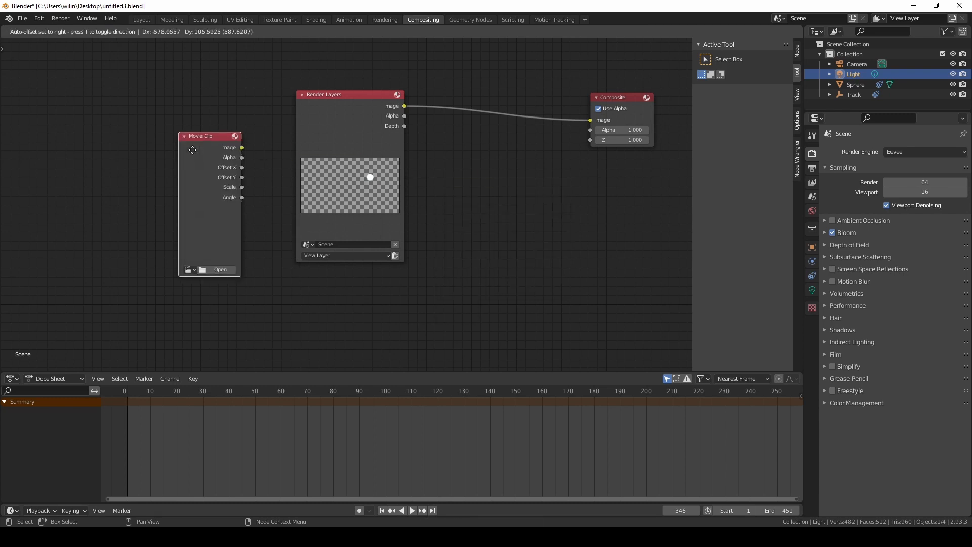
click(233, 99)
drag(340, 99, 328, 159)
click(475, 174)
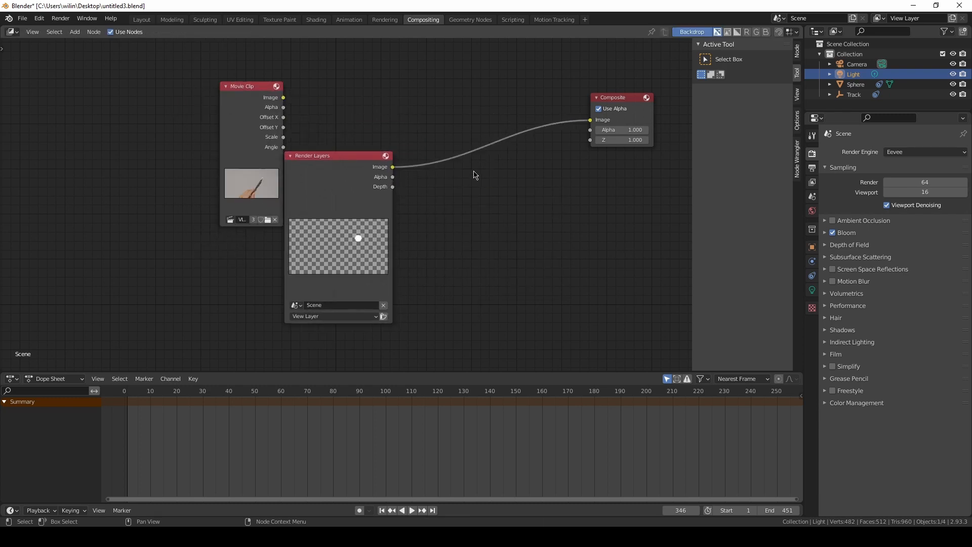
Insert an Alpha Over node before Composite, with the Movie Clip image as its first input and Render Layers as its second.
key(shift+a)
click(474, 171)
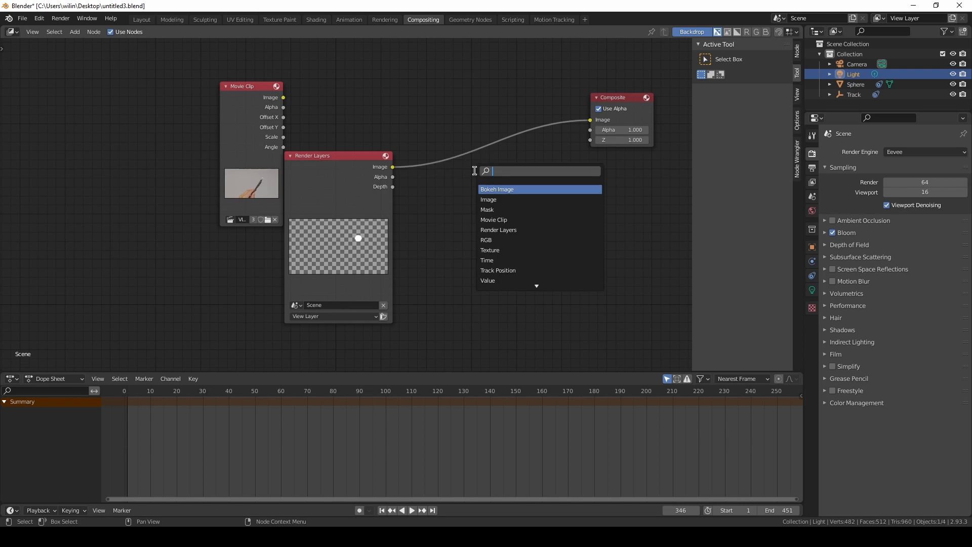
text(alp)
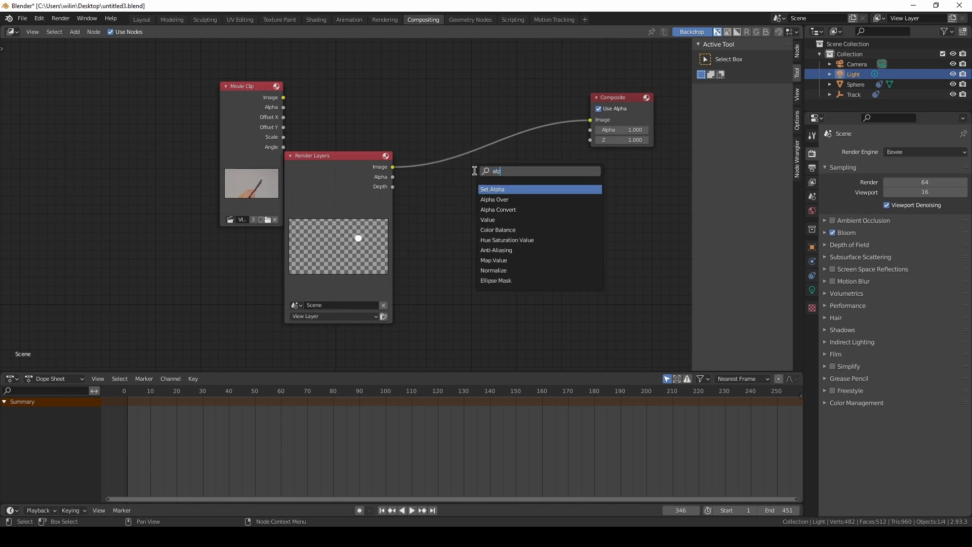
click(495, 199)
click(496, 145)
drag(373, 167, 391, 195)
drag(471, 169, 471, 179)
drag(284, 97, 472, 168)
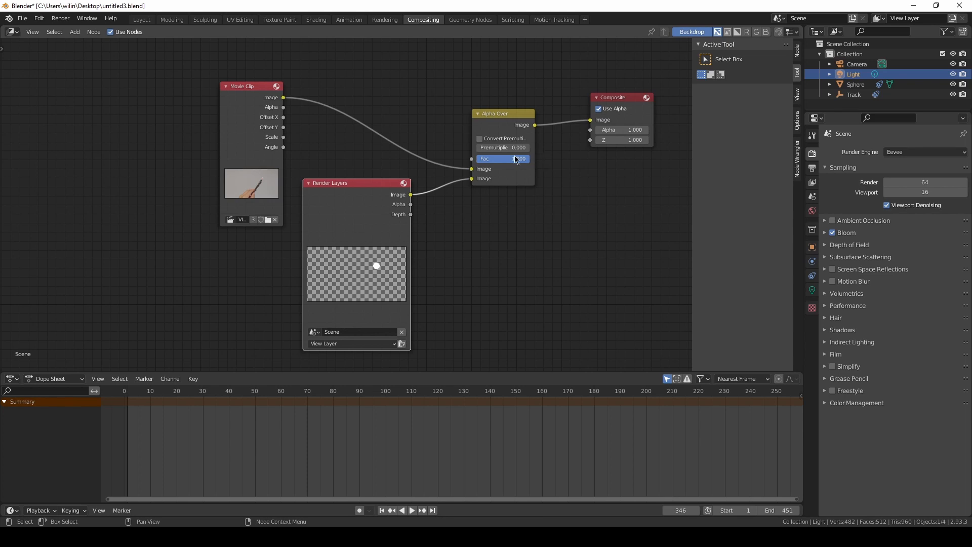
Add a Viewer node below Composite, connect the Alpha Over image output to it, and save the file.
mouse_move(589, 214)
middle_down()
mouse_move(651, 187)
mouse_move(595, 202)
middle_up()
scroll(577, 220, down, 1)
key(shift+a)
click(540, 186)
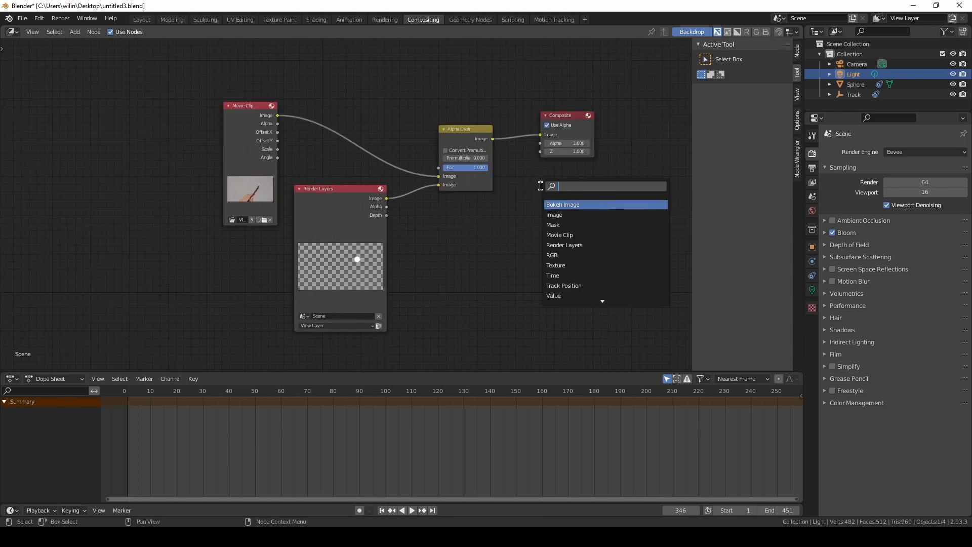
text(view)
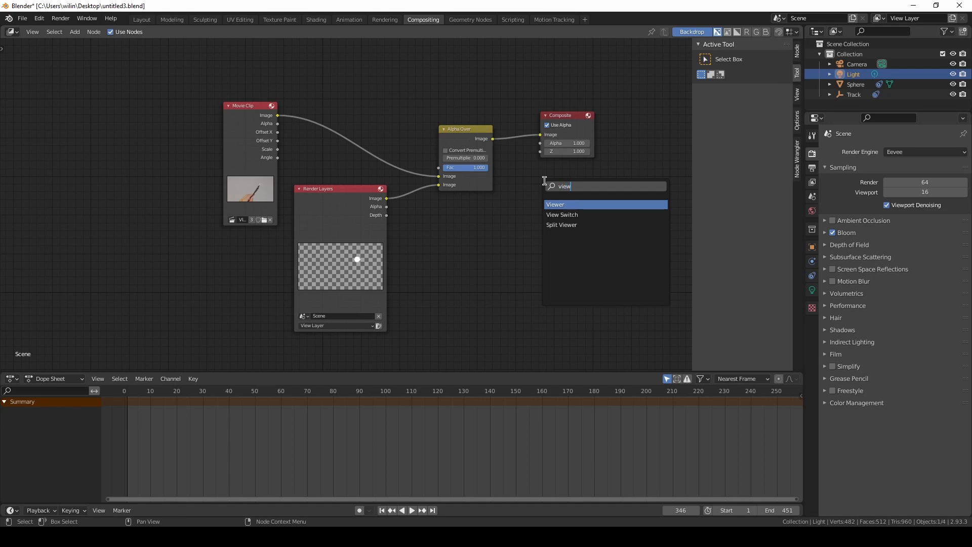
click(563, 204)
click(593, 178)
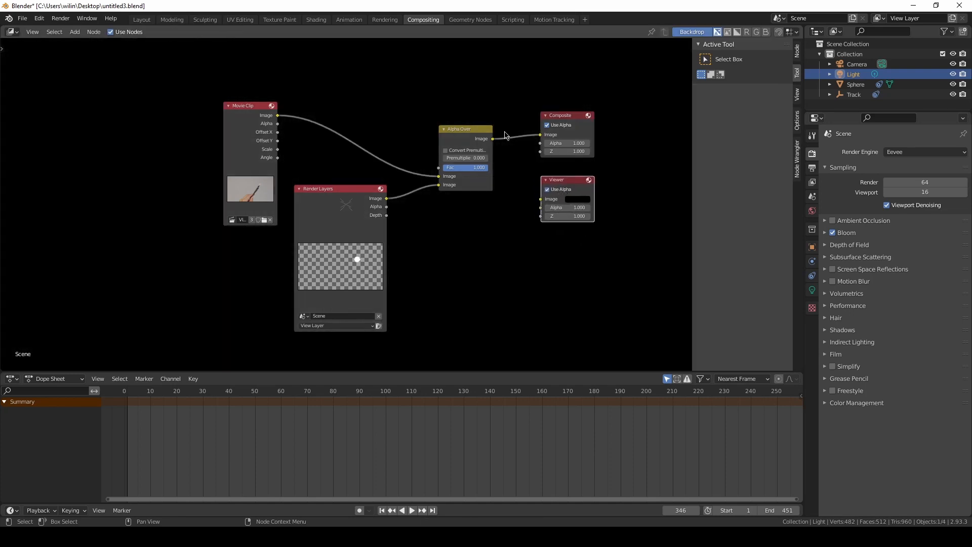
drag(493, 139, 541, 199)
scroll(582, 202, down, 4)
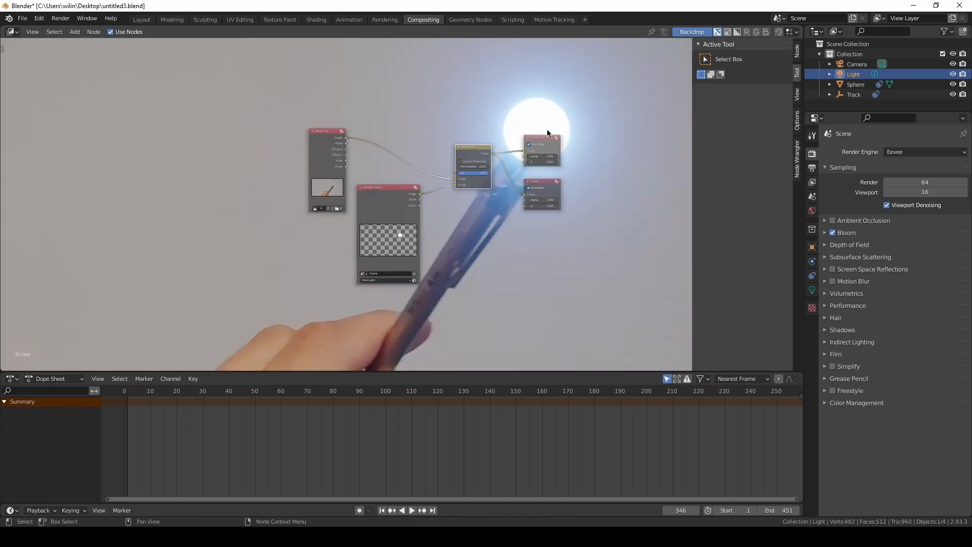
key(Home)
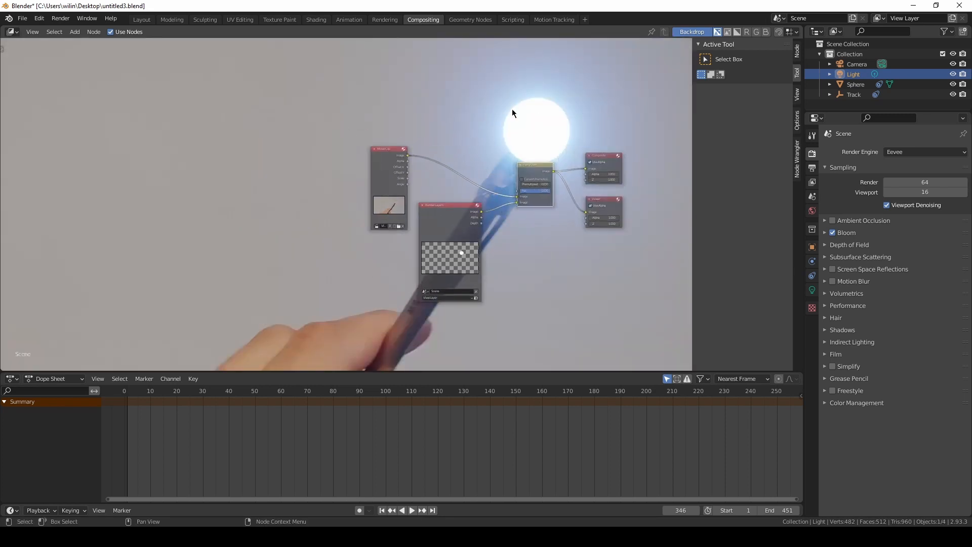
key(ctrl+s)
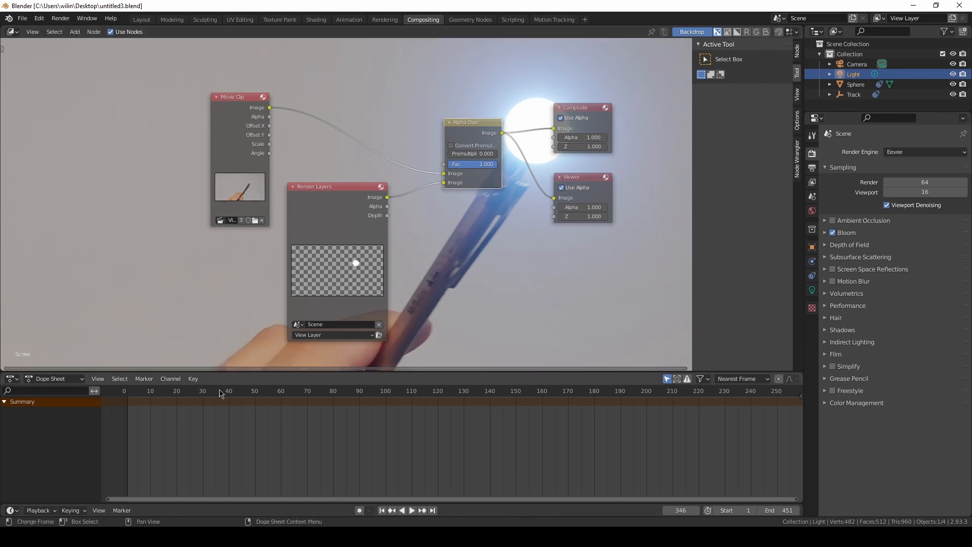
Scrub to frame 67, render that frame, and inspect how the glowing sphere sits on the wand tip.
drag(174, 394, 299, 408)
scroll(140, 248, down, 2)
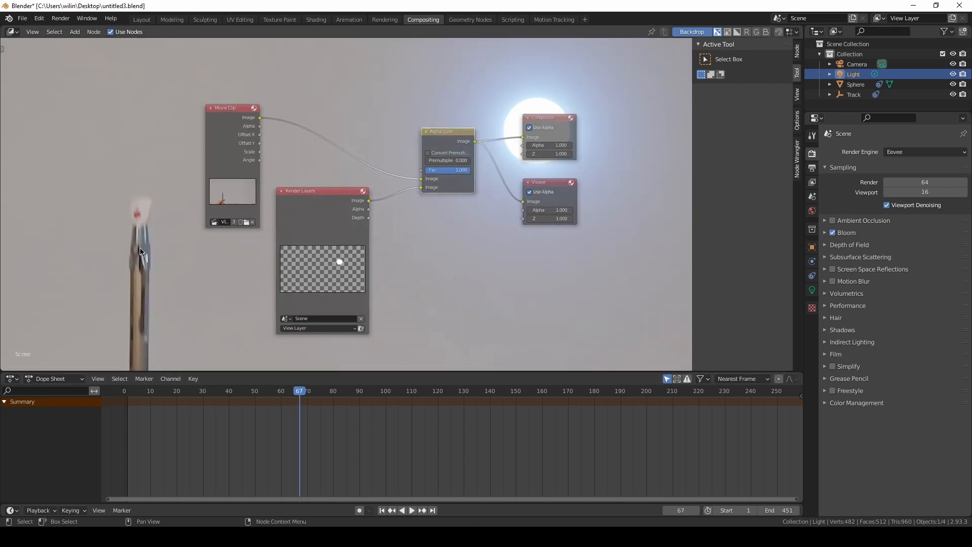
scroll(290, 223, up, 2)
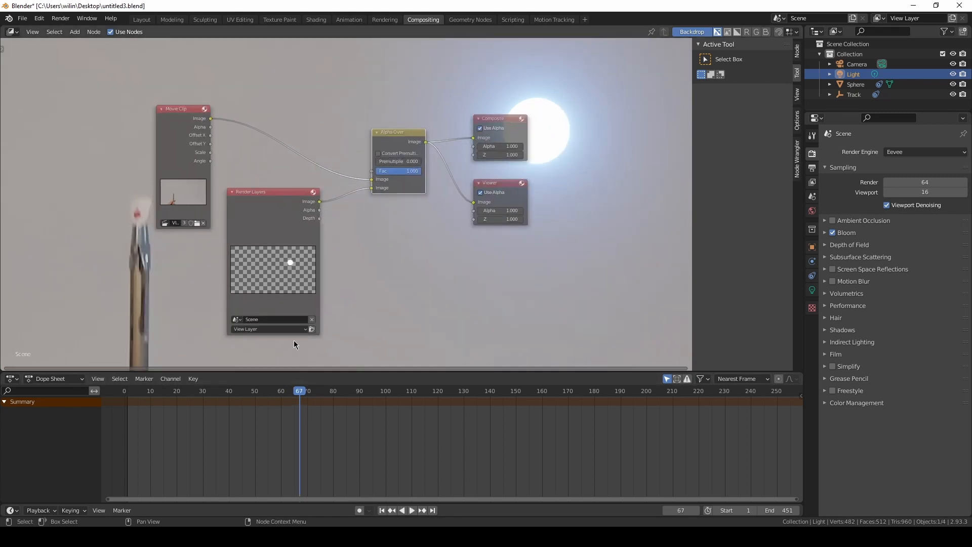
key(F12)
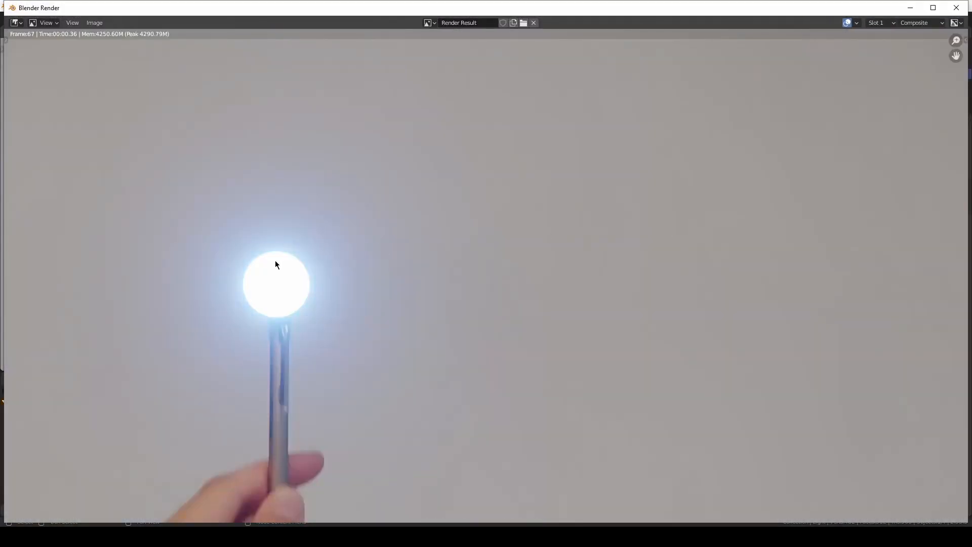
click(956, 7)
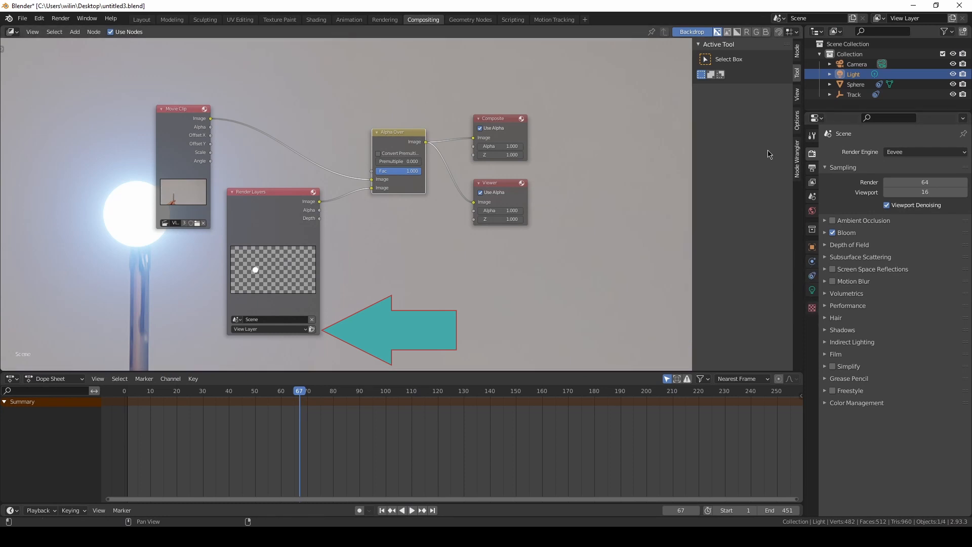
Check the backdrop against the footage at frame 78 with the sidebar hidden, play briefly, and return to frame 70.
click(798, 124)
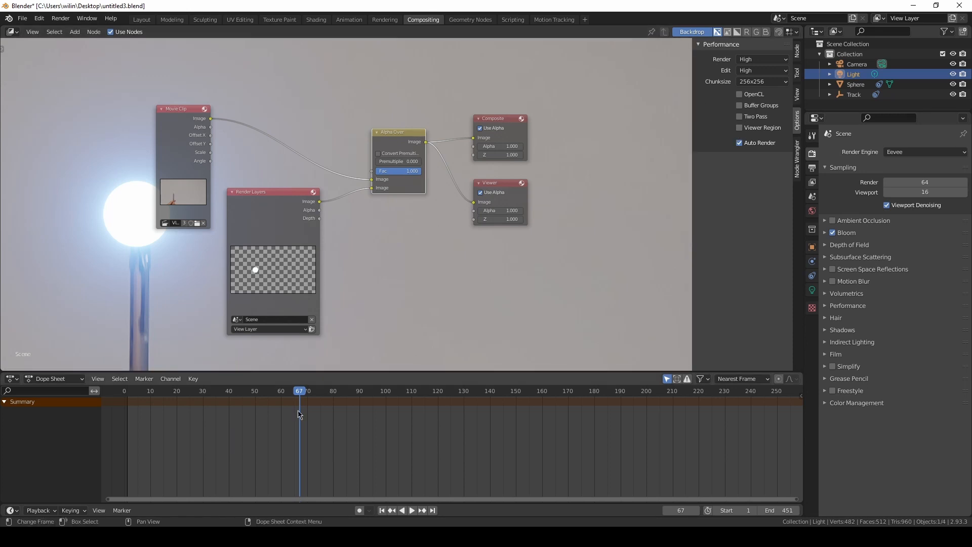
drag(304, 402, 328, 403)
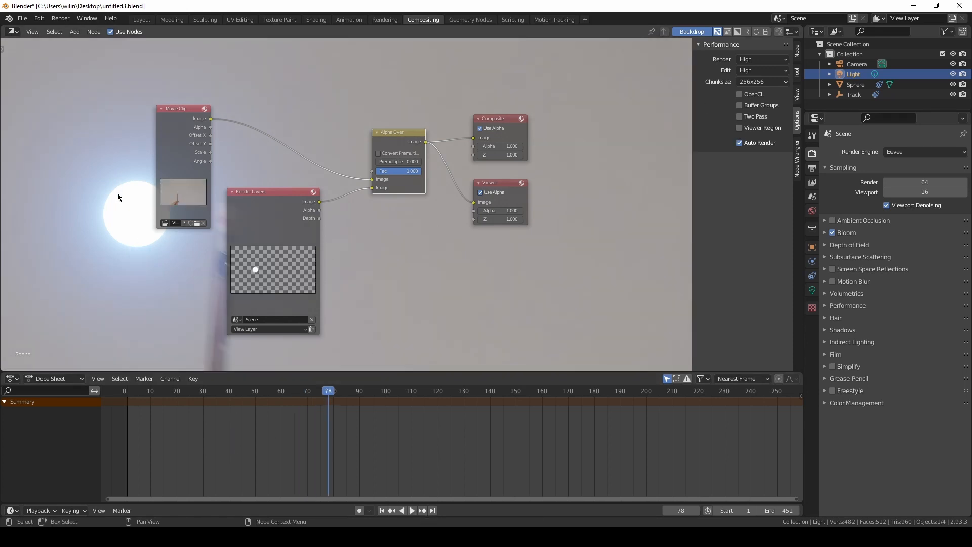
key(n)
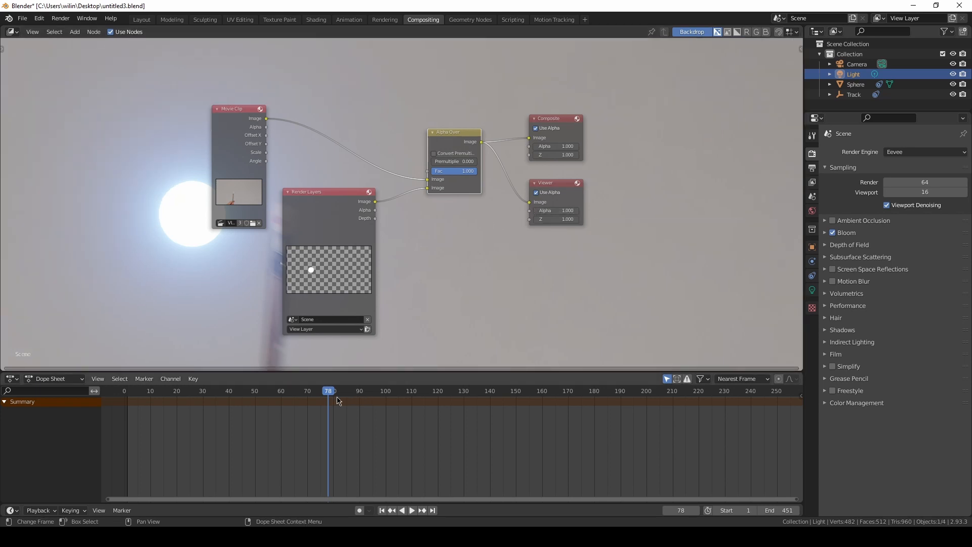
key(space)
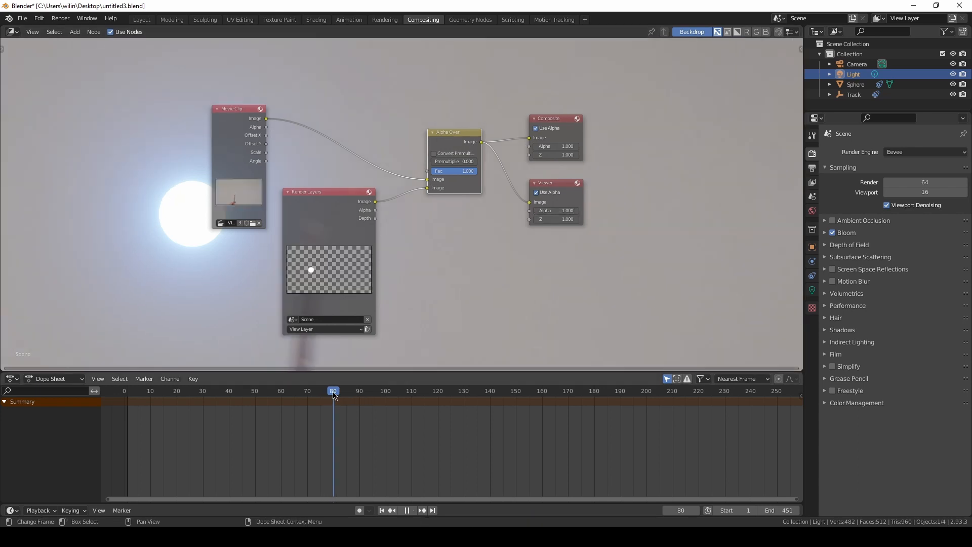
key(space)
drag(335, 395, 307, 399)
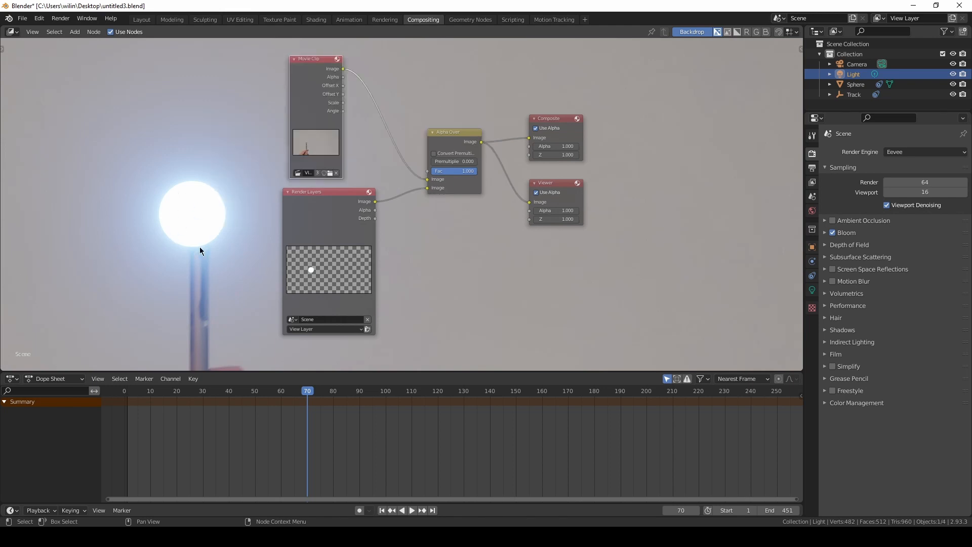
Spread the compositing nodes apart and insert a Blur node between Render Layers and Alpha Over.
drag(322, 195, 298, 216)
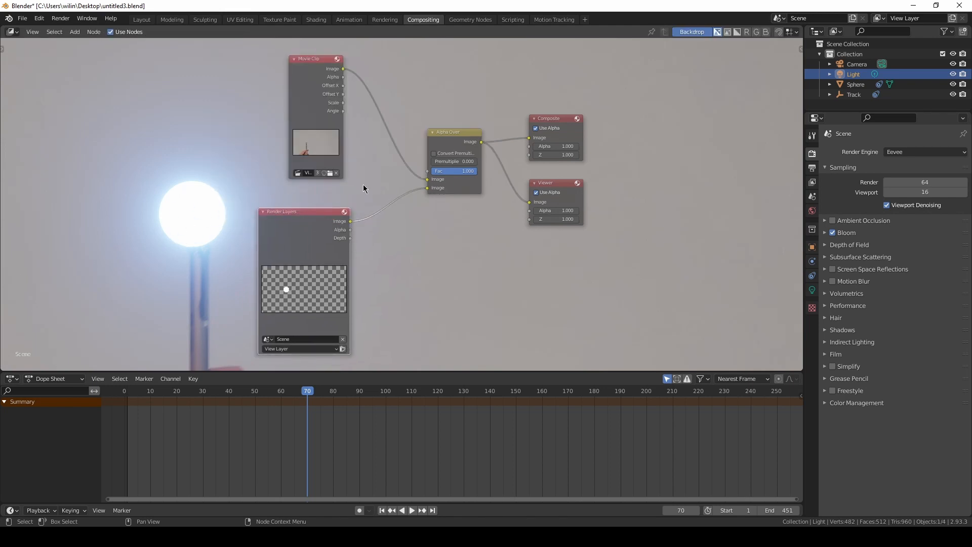
drag(472, 132, 503, 131)
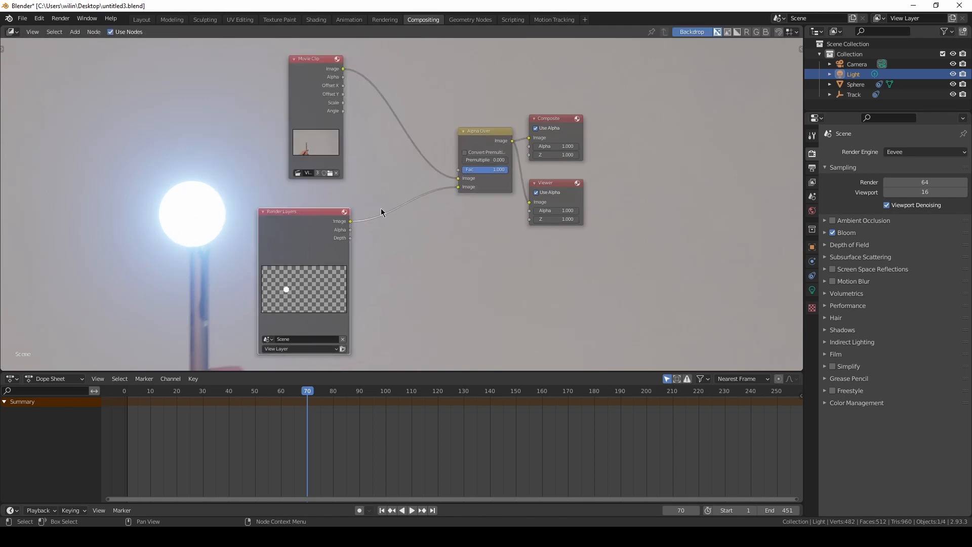
key(shift+a)
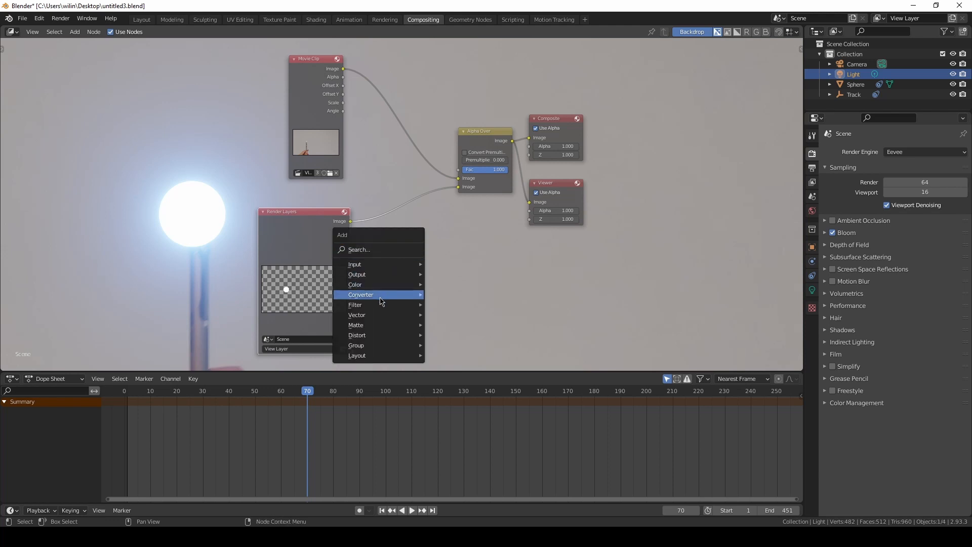
mouse_move(381, 299)
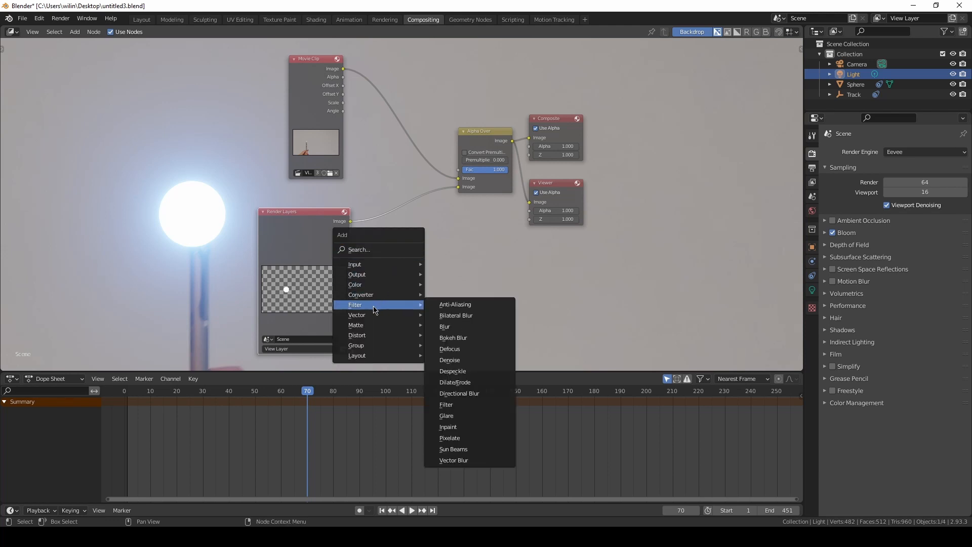
click(444, 327)
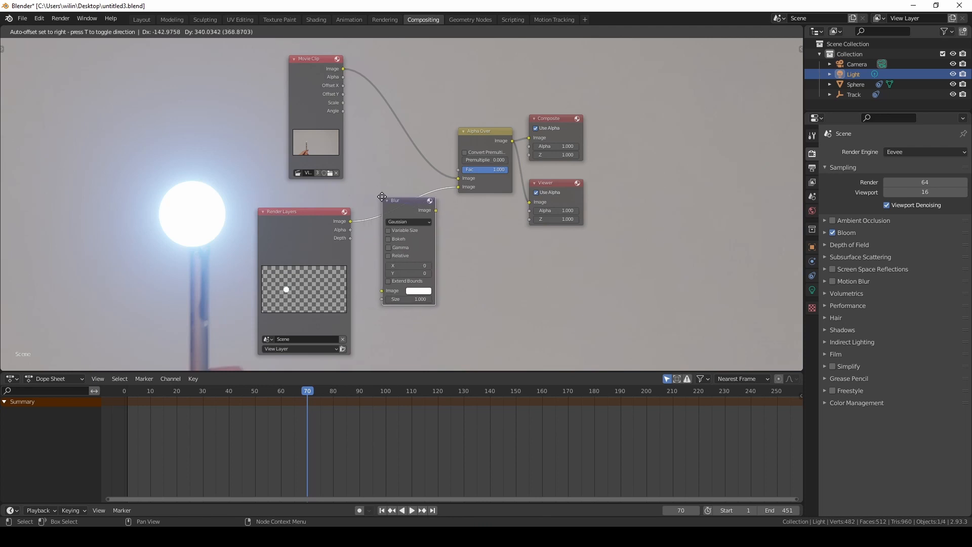
click(413, 254)
Set the Blur node's X and Y sizes to 20, raise both to 30, and save the file.
drag(413, 264, 413, 273)
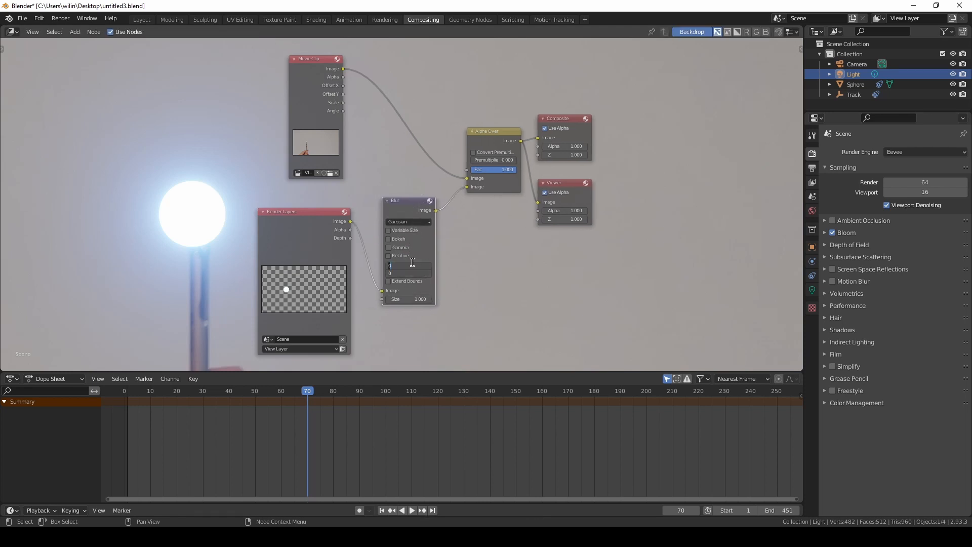
text(20)
key(Return)
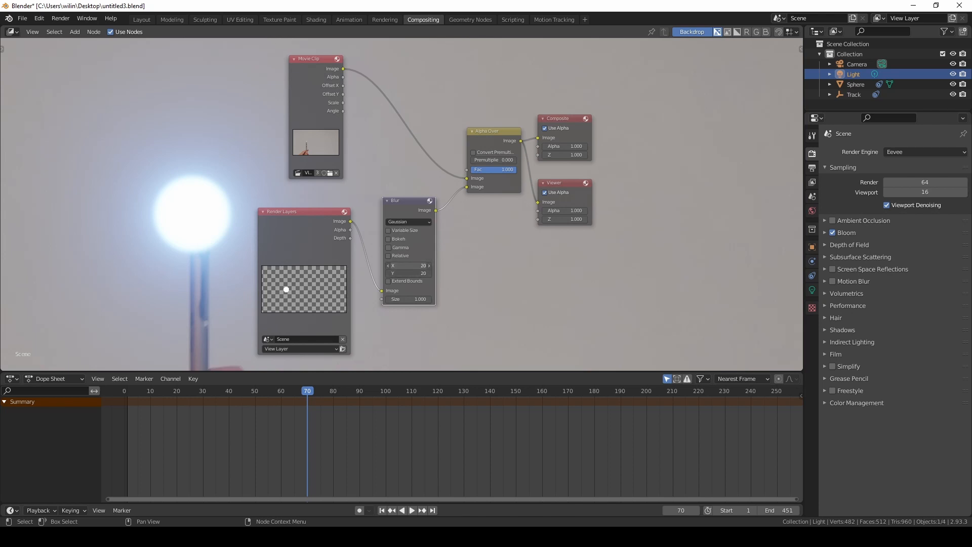
drag(412, 273, 414, 266)
text(30)
key(Return)
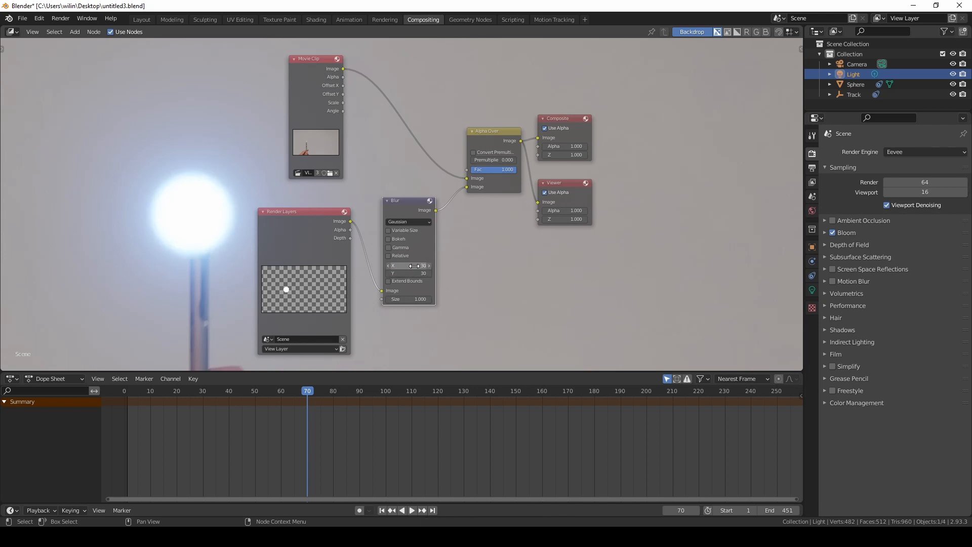
click(486, 272)
scroll(329, 243, down, 2)
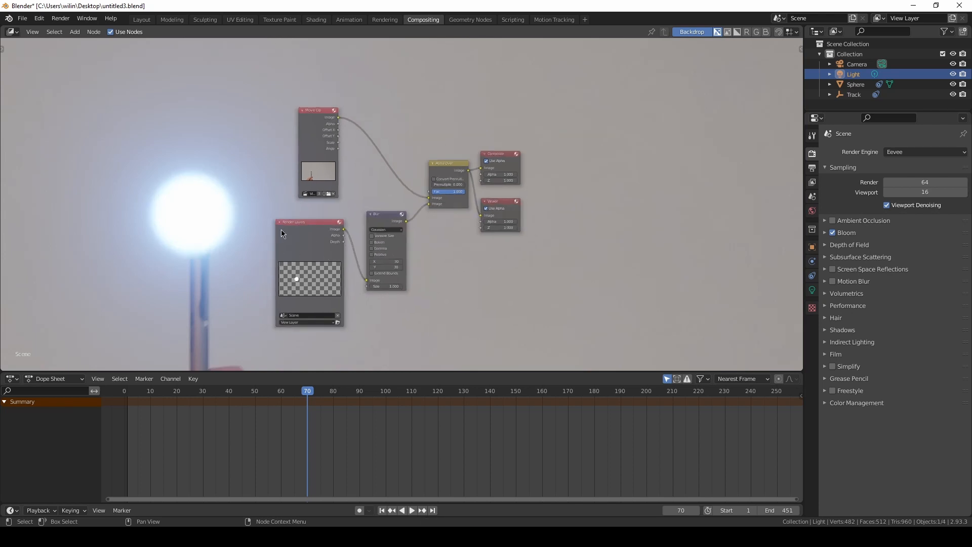
key(ctrl+s)
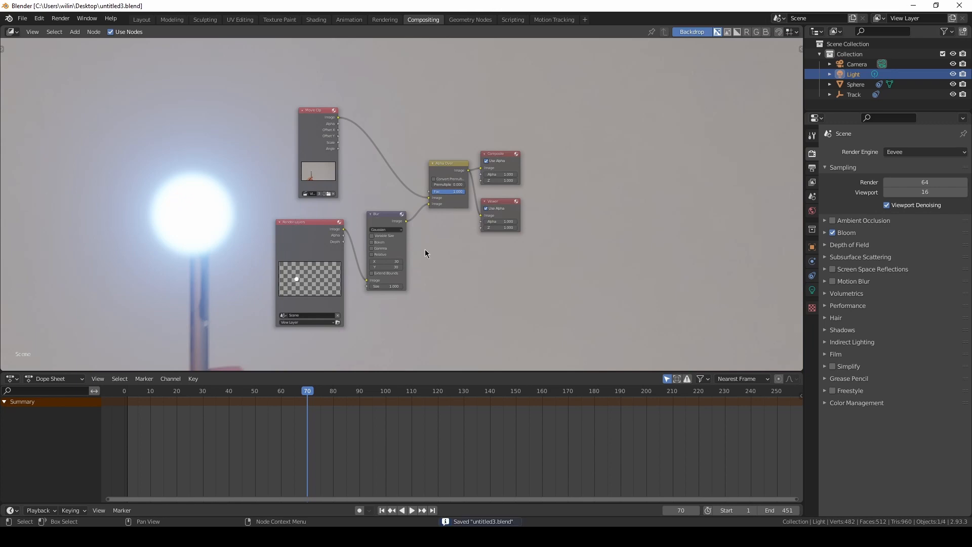
Render frame 70 and inspect the blurred glow around the wand tip up close.
key(F12)
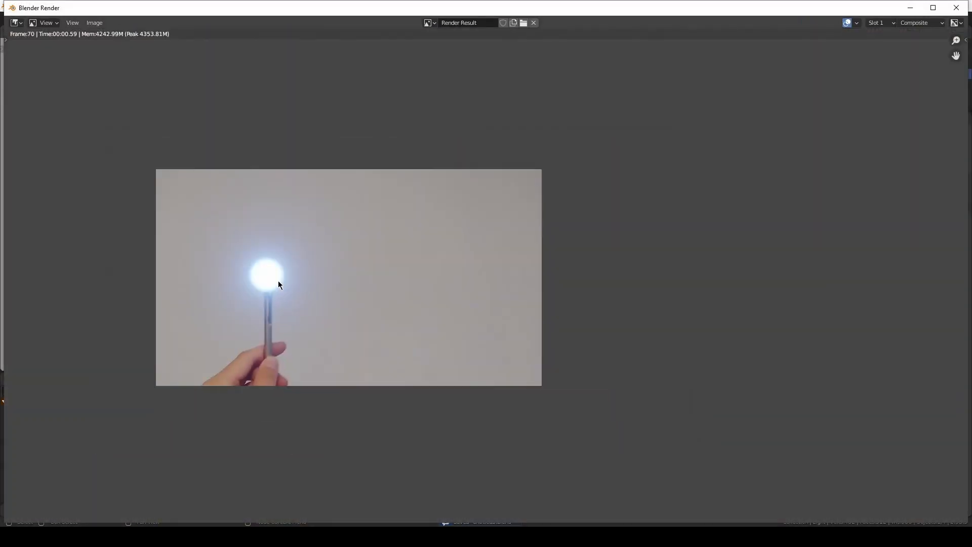
scroll(273, 283, up, 5)
scroll(263, 264, down, 5)
scroll(256, 264, up, 3)
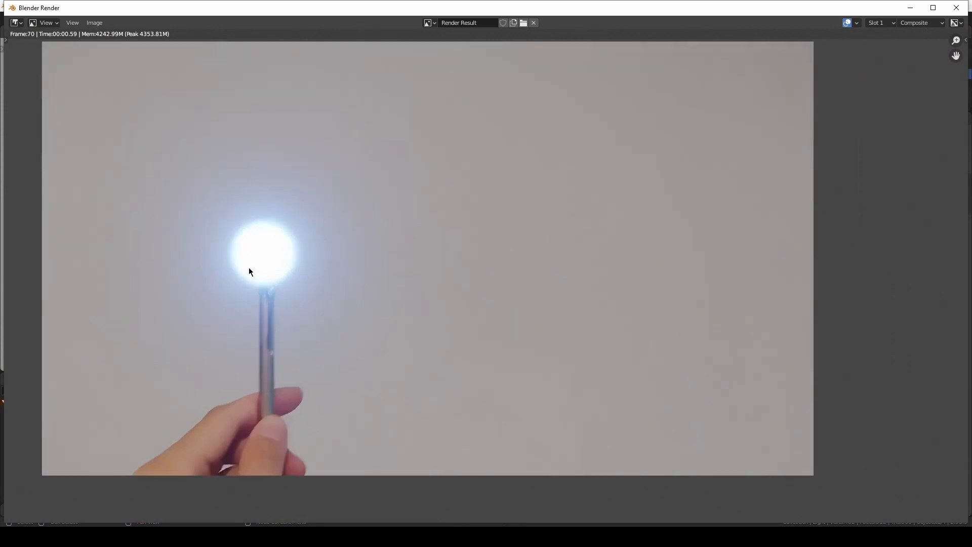
click(957, 8)
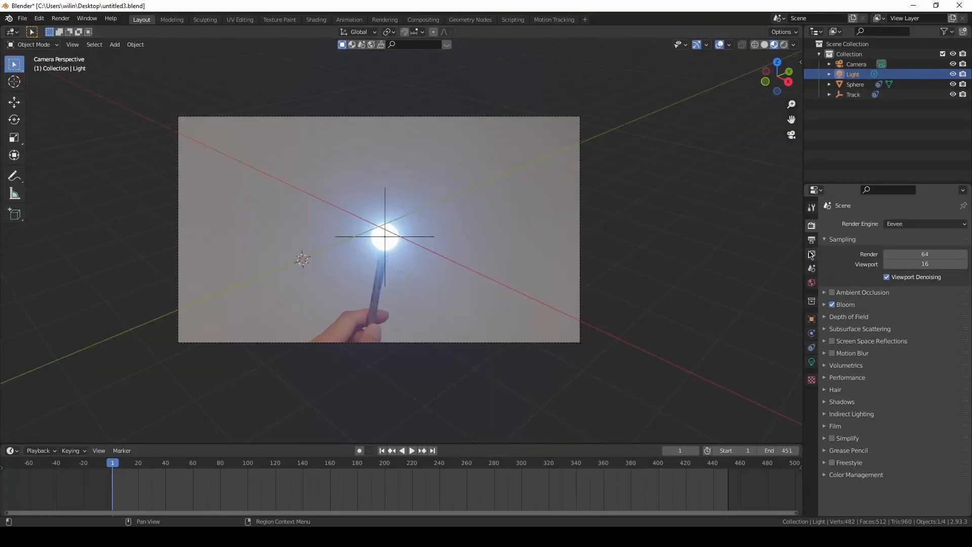
Create a folder named anim on the Desktop and set it as the render output path.
click(813, 241)
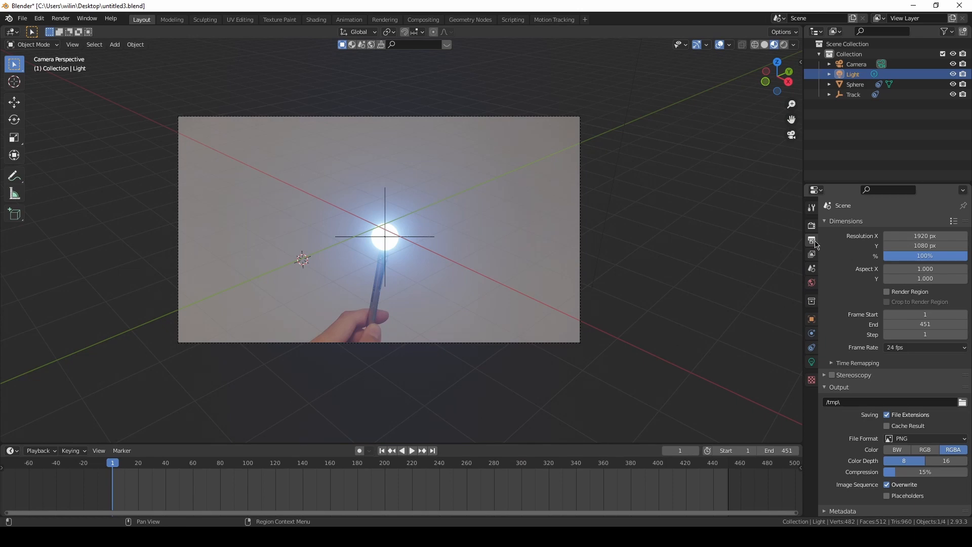
click(963, 402)
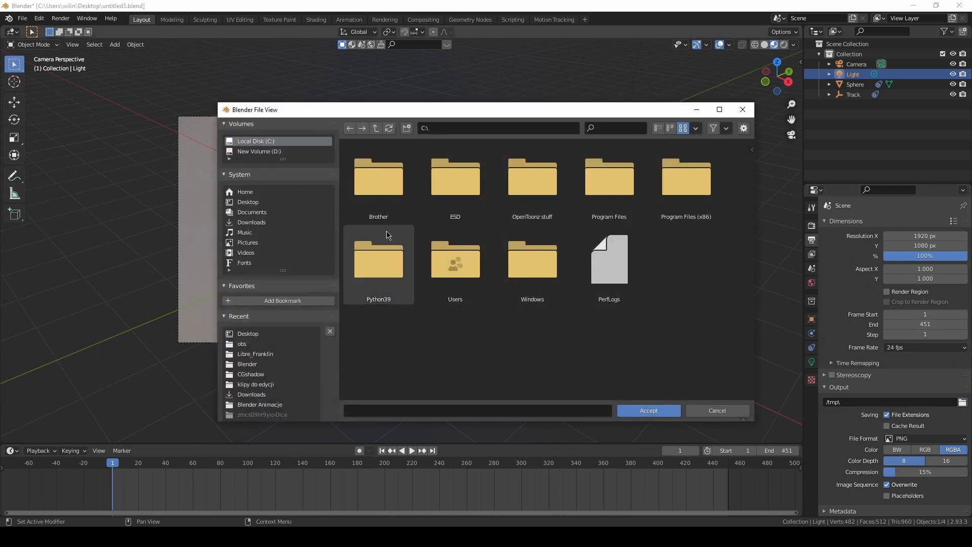
click(248, 202)
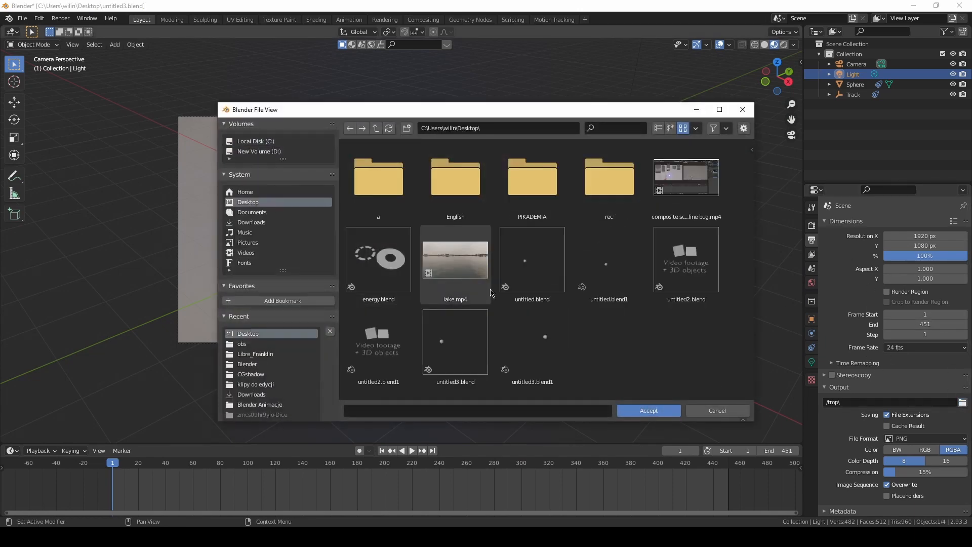
right_click(633, 357)
click(633, 355)
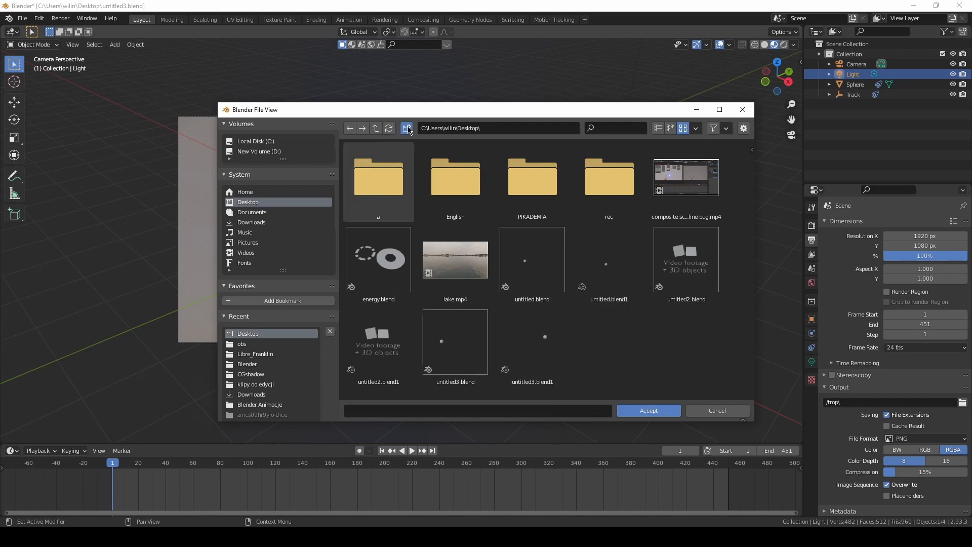
text(anim)
key(Return)
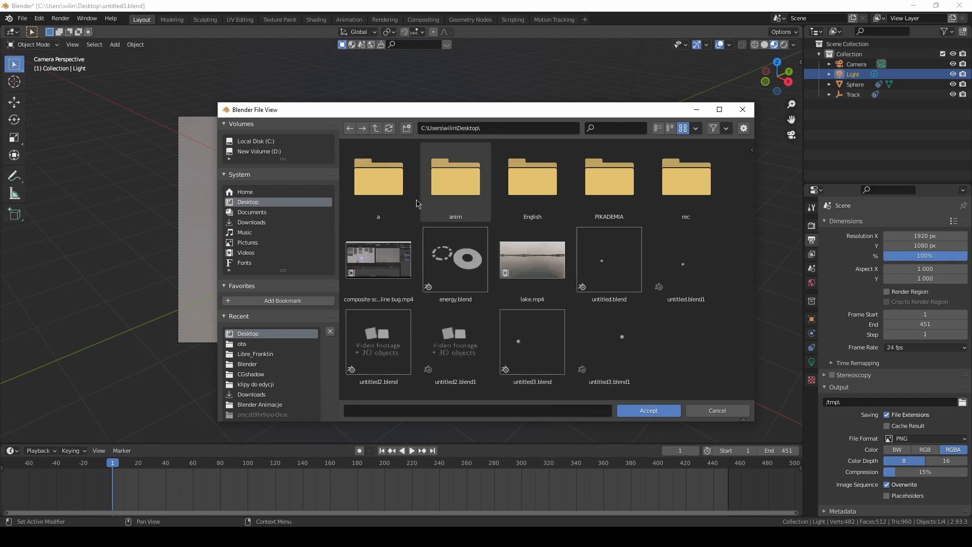
double_click(427, 196)
click(651, 412)
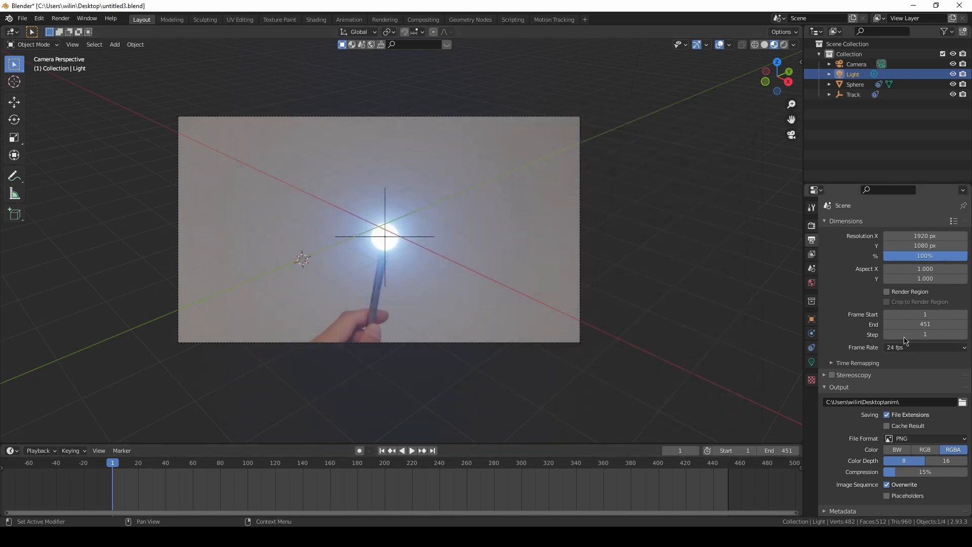
Set the end frame of the render range to 60.
click(921, 324)
text(60)
key(Return)
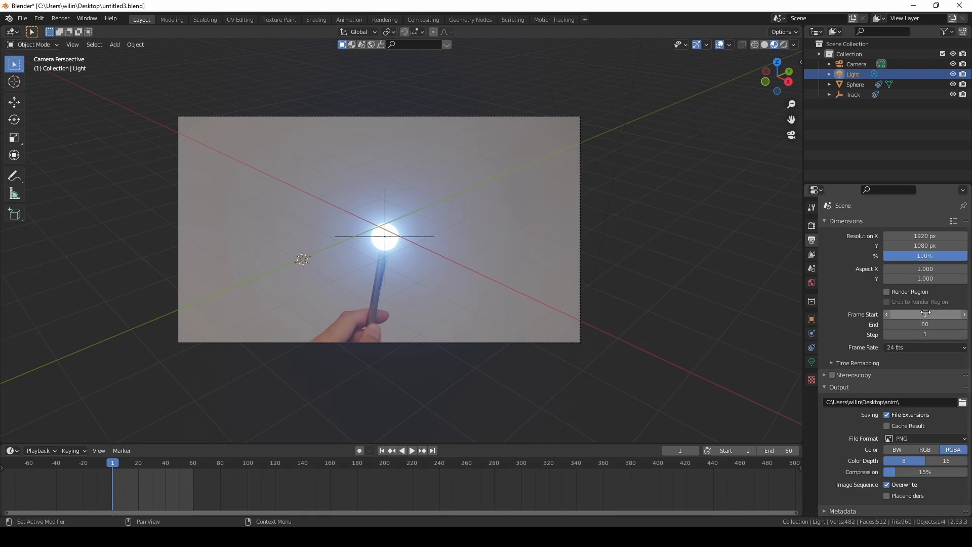
Render the full animation to the anim folder, close the render window and save the file.
click(811, 226)
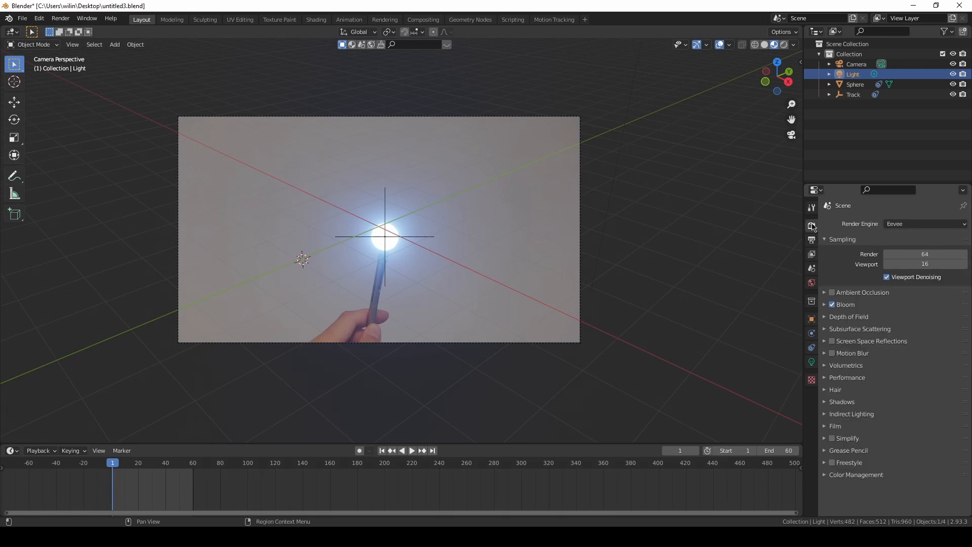
click(812, 240)
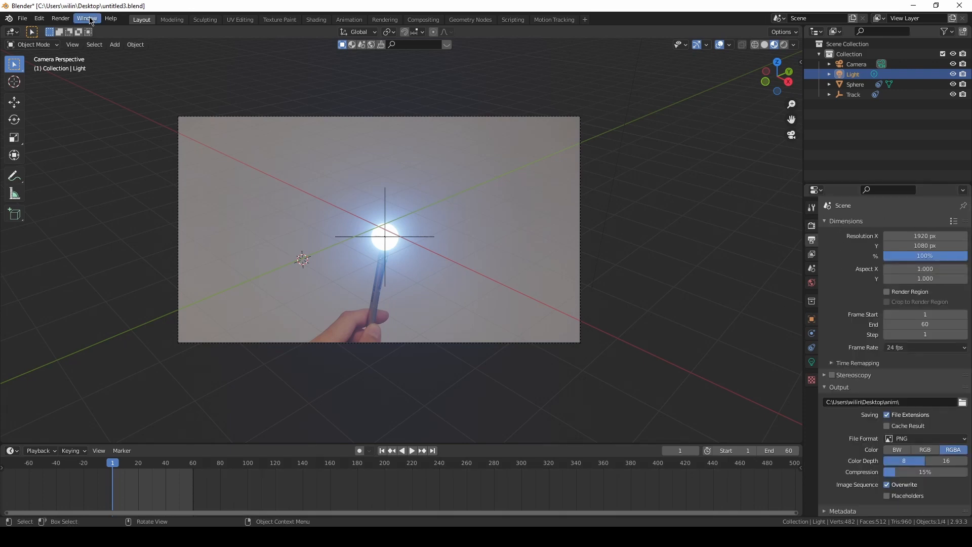
click(61, 18)
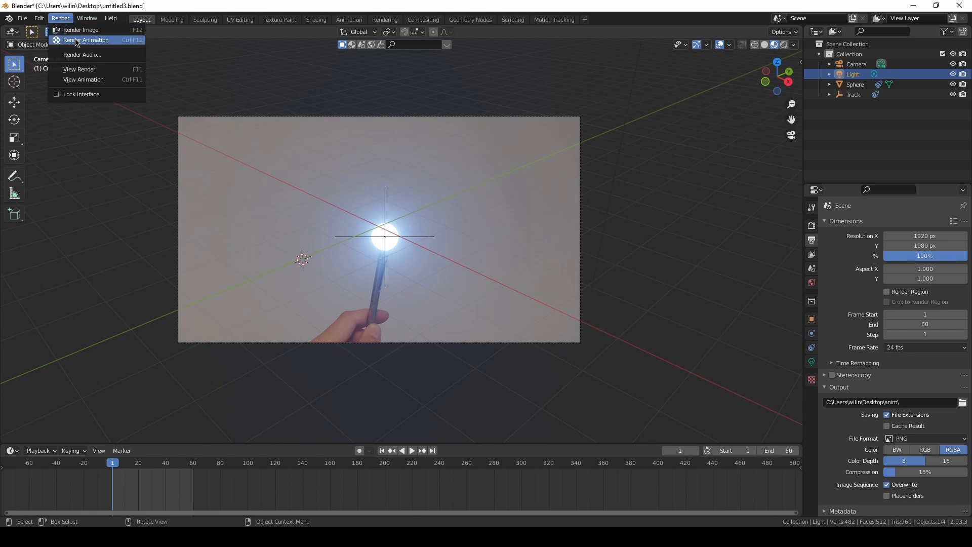
click(75, 40)
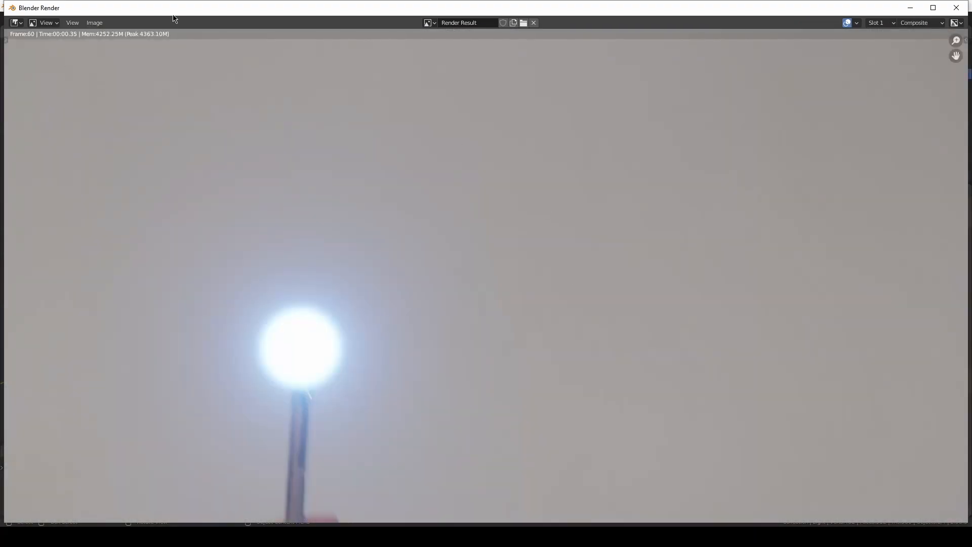
click(957, 8)
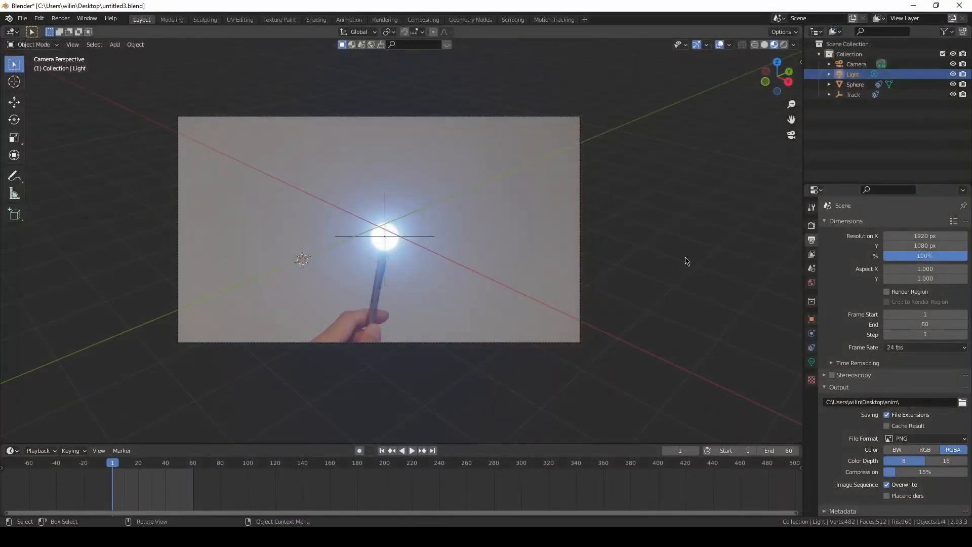
key(ctrl+s)
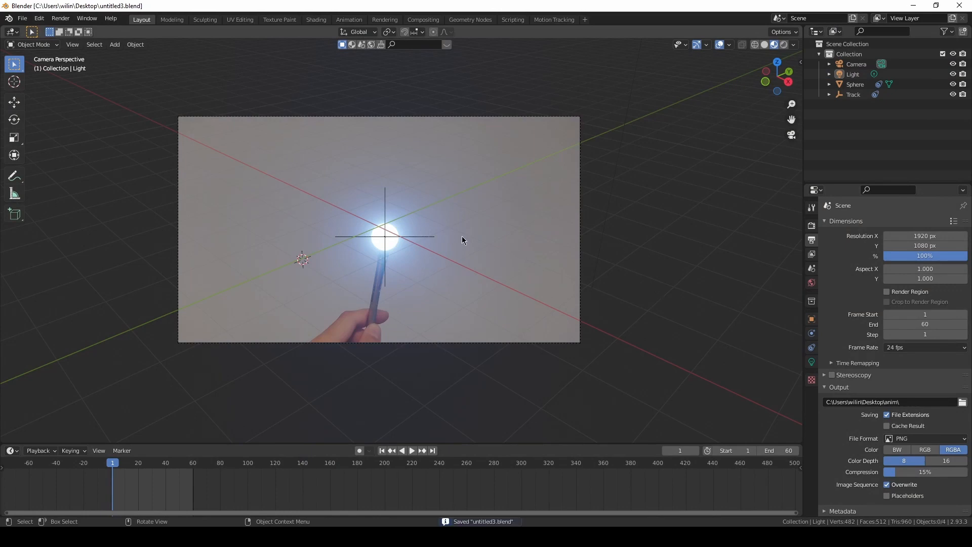
scroll(463, 239, down, 1)
scroll(543, 224, up, 2)
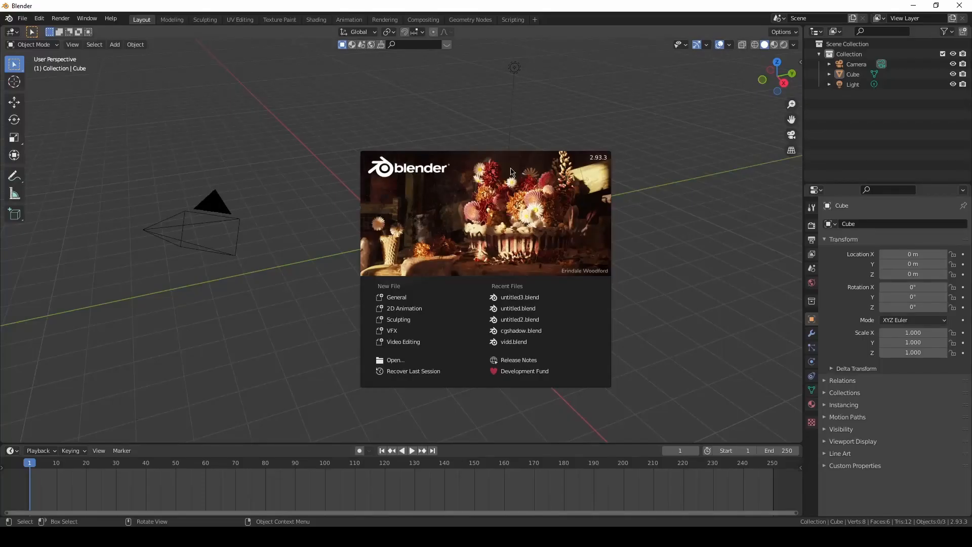
Dismiss the splash screen of the new default file and add a Video Editing workspace.
click(636, 137)
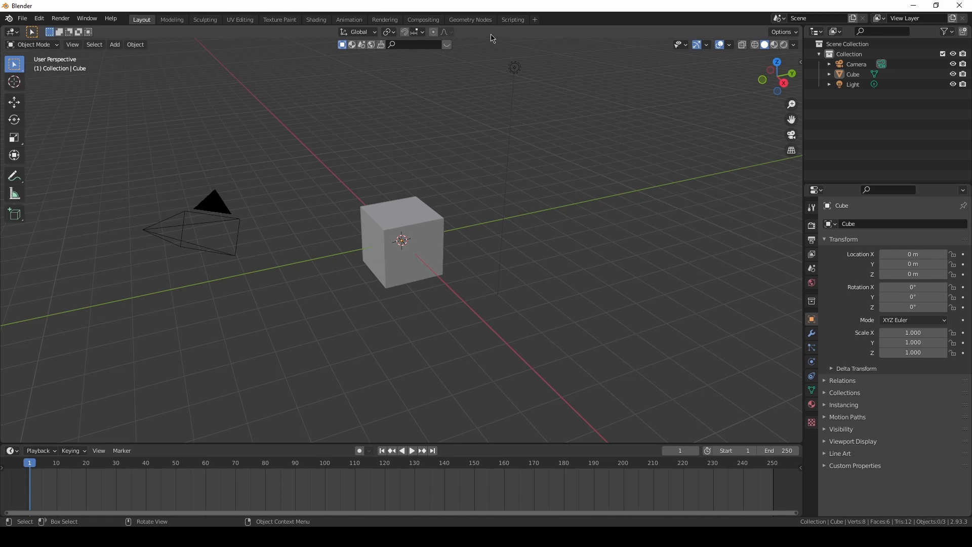
click(535, 20)
mouse_move(532, 79)
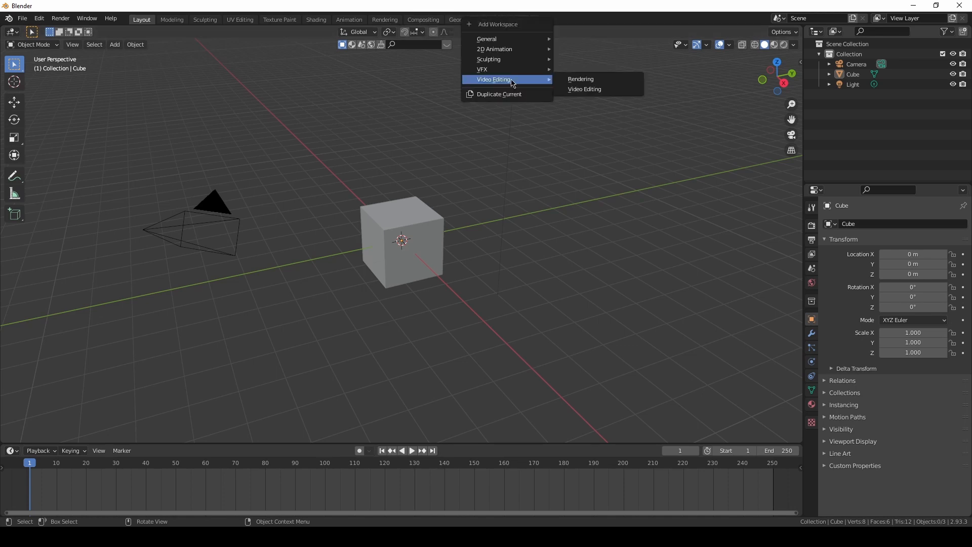
click(585, 90)
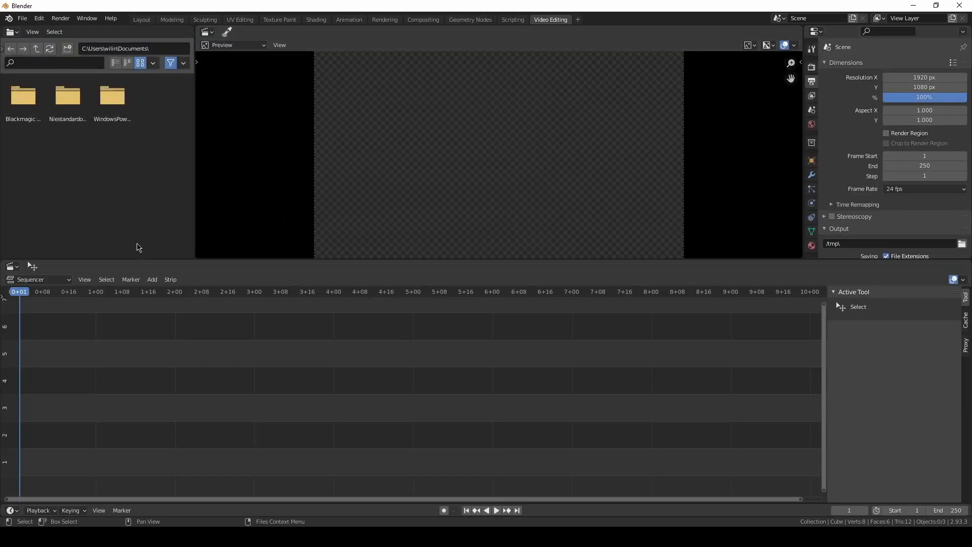
Add all rendered PNG frames from the Desktop's anim folder to the sequencer as one image sequence strip.
click(155, 285)
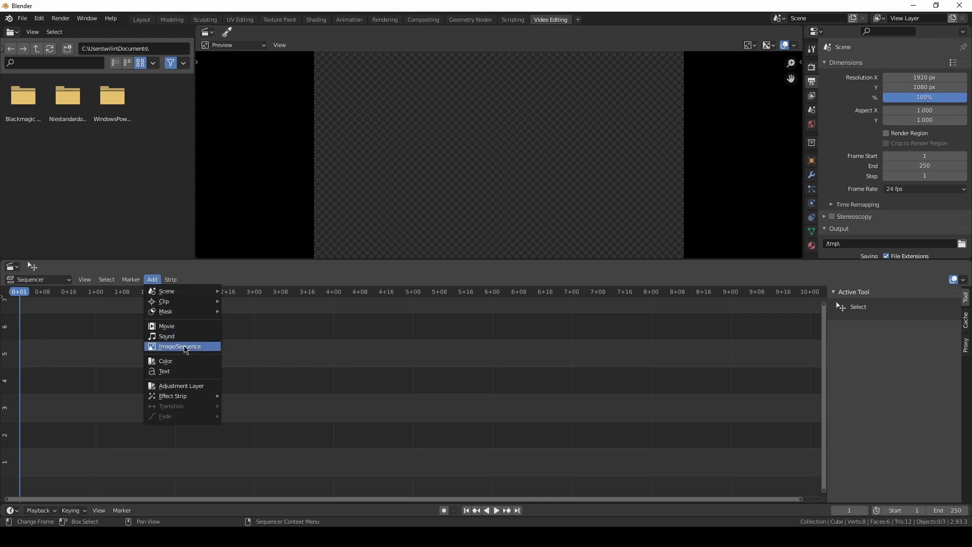
click(186, 347)
click(248, 202)
double_click(462, 185)
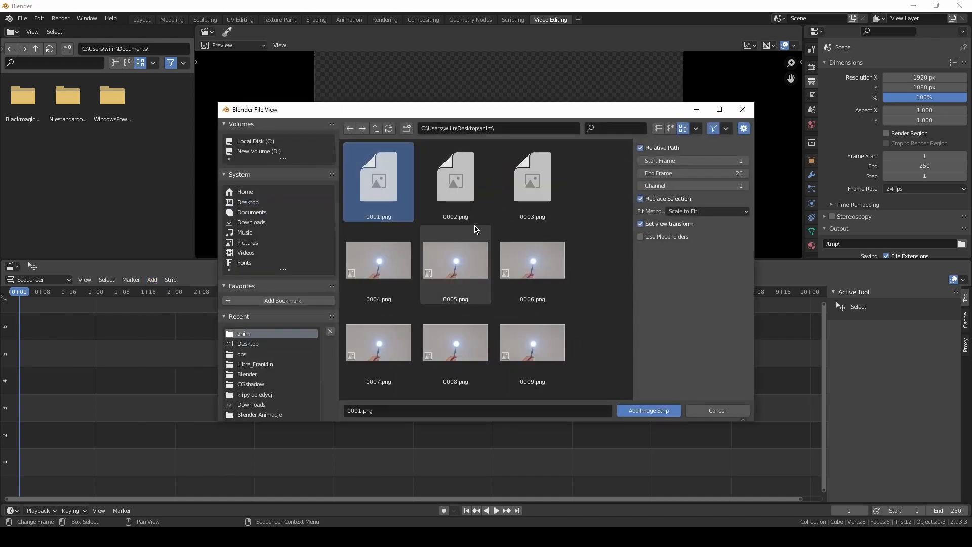
key(a)
click(645, 414)
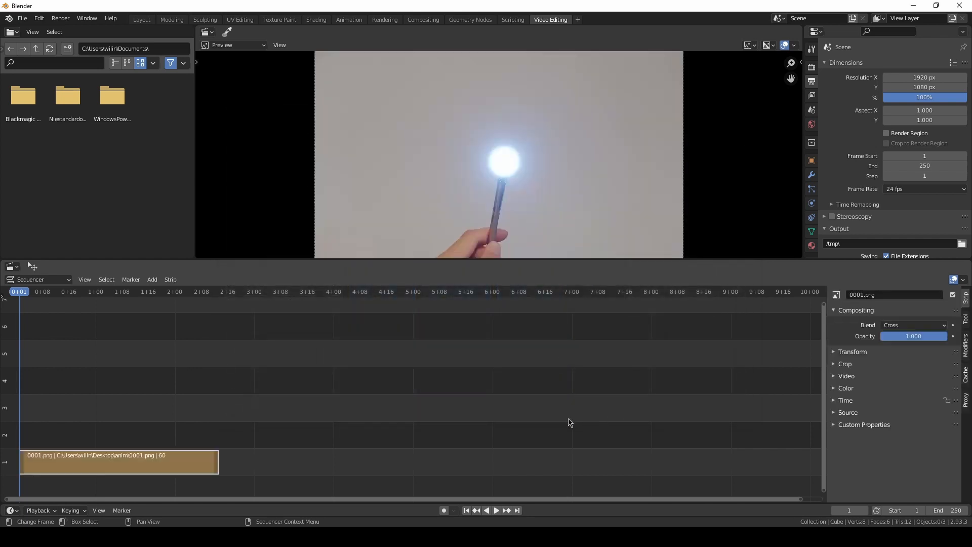
Play the image strip repeatedly from its start to review the glowing wand animation.
key(space)
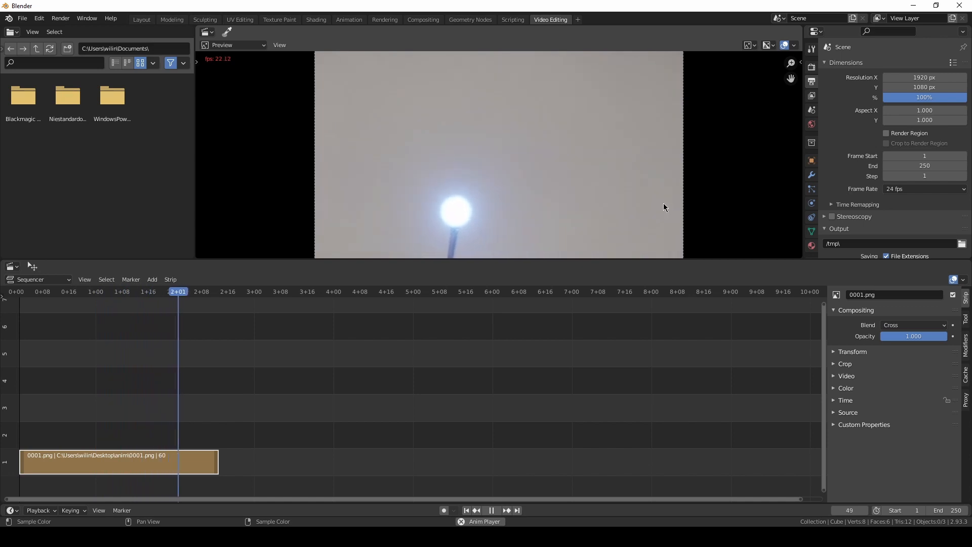
key(space)
key(shift+Left)
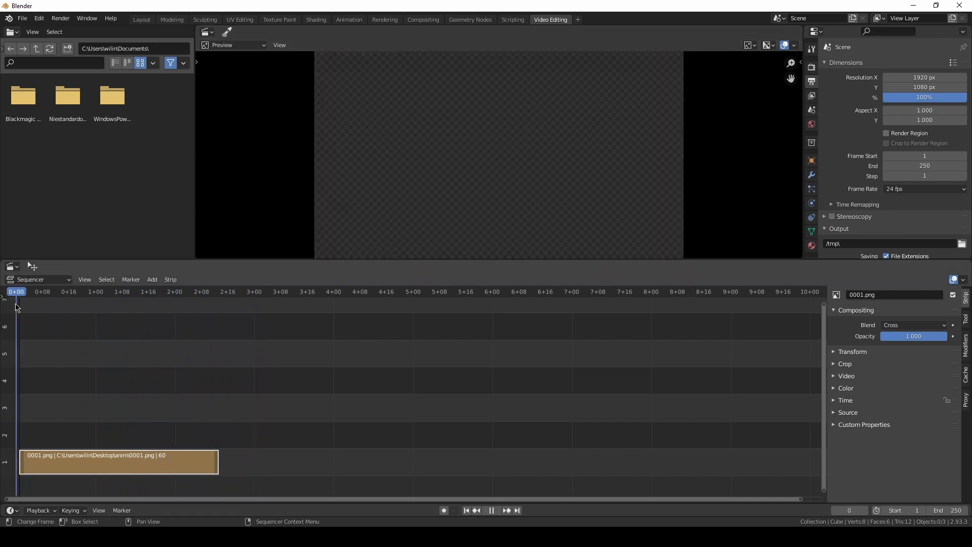
key(space)
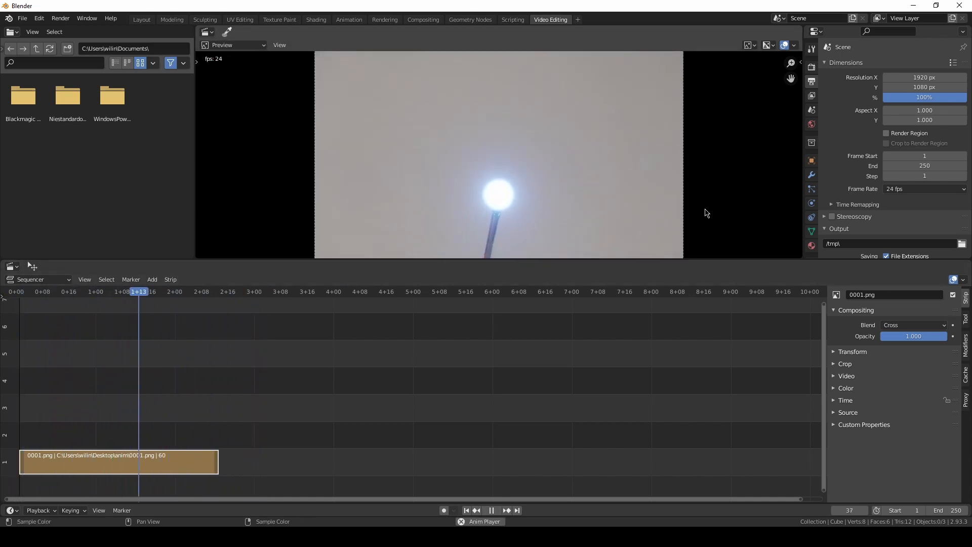
key(space)
drag(274, 328, 16, 328)
key(space)
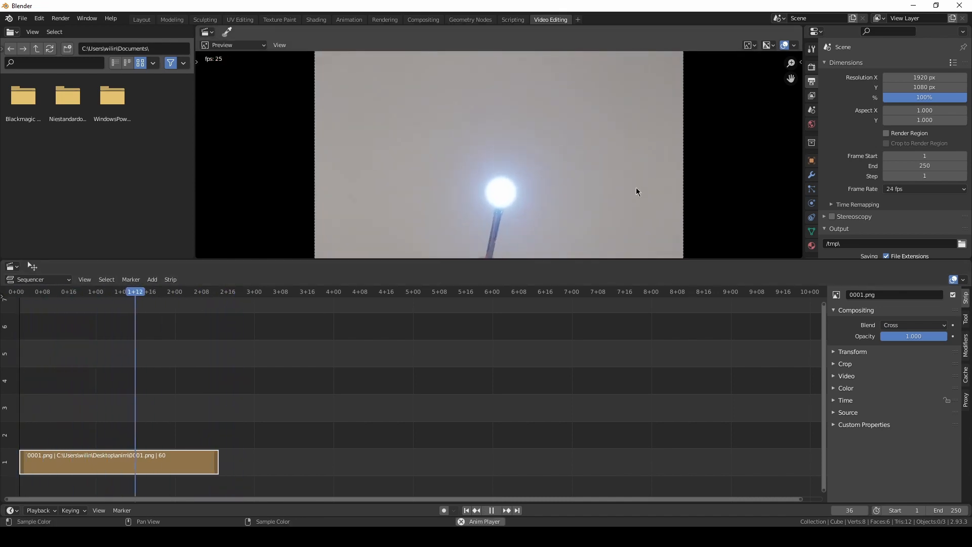
key(space)
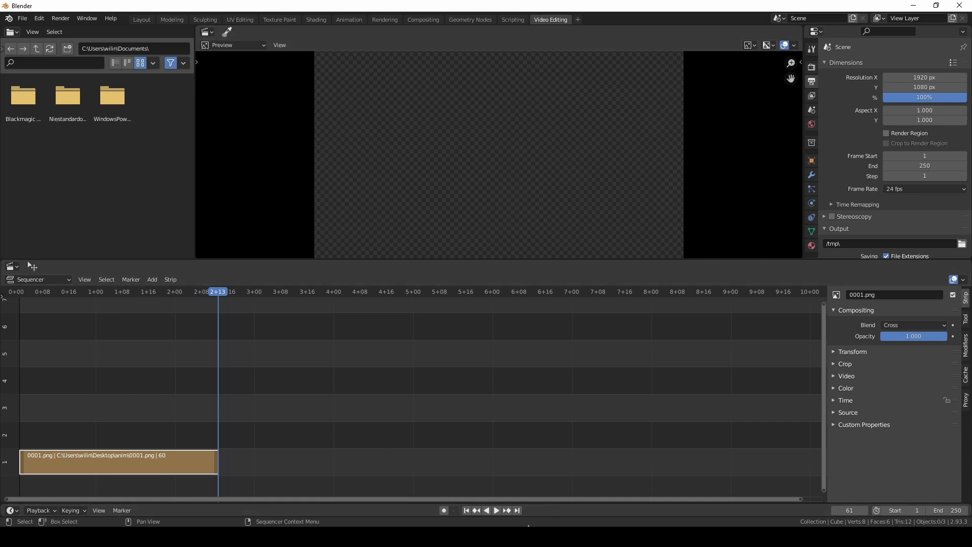
Switch back to the untitled3.blend window and select the light at the wand tip.
mouse_move(495, 519)
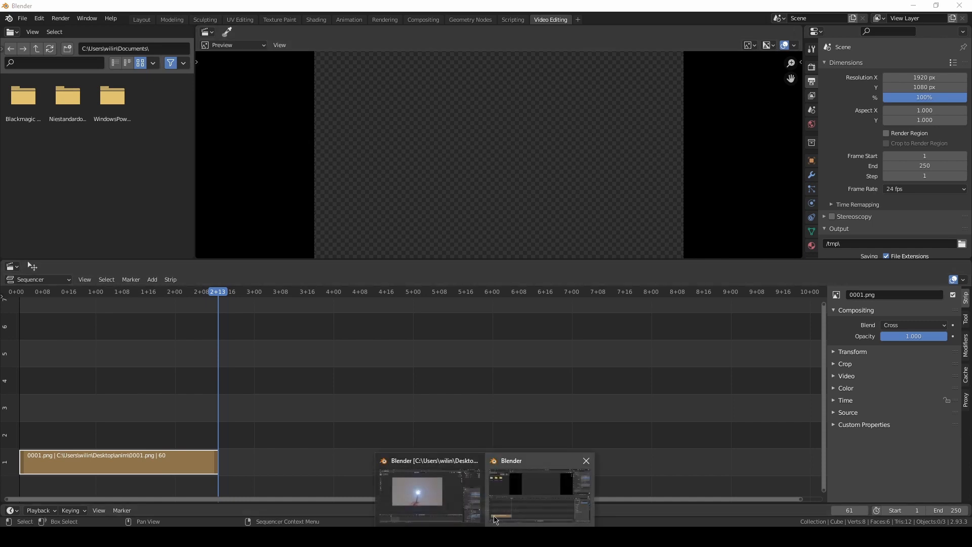
click(514, 495)
mouse_move(485, 537)
click(402, 490)
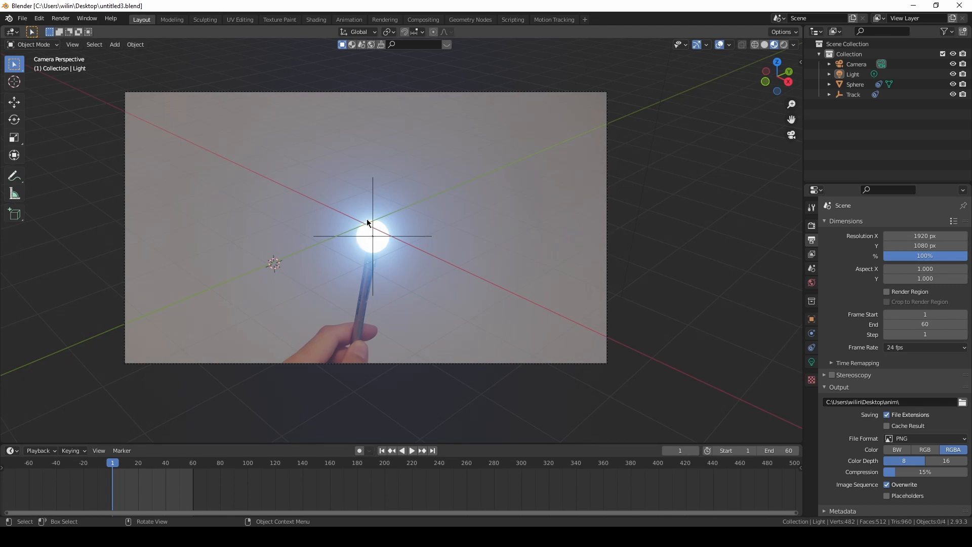
click(372, 187)
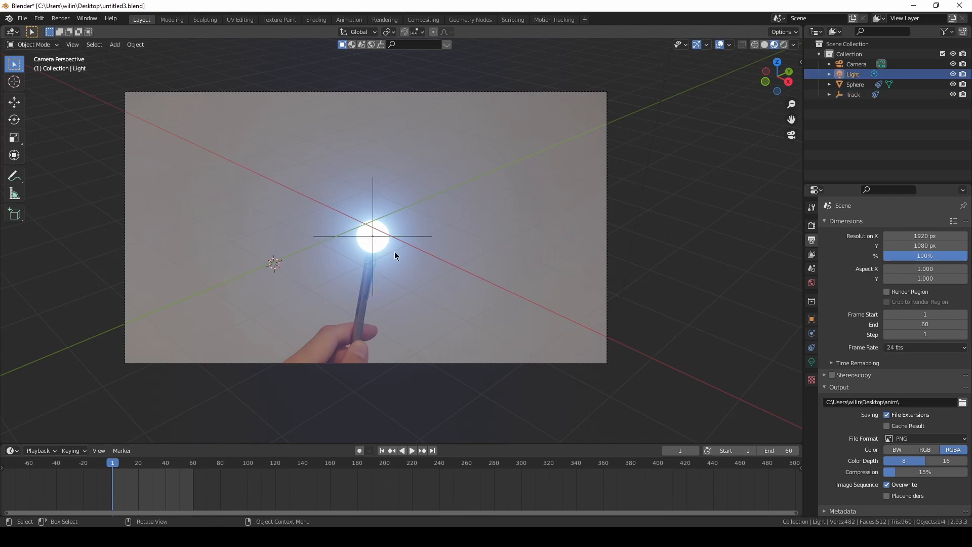